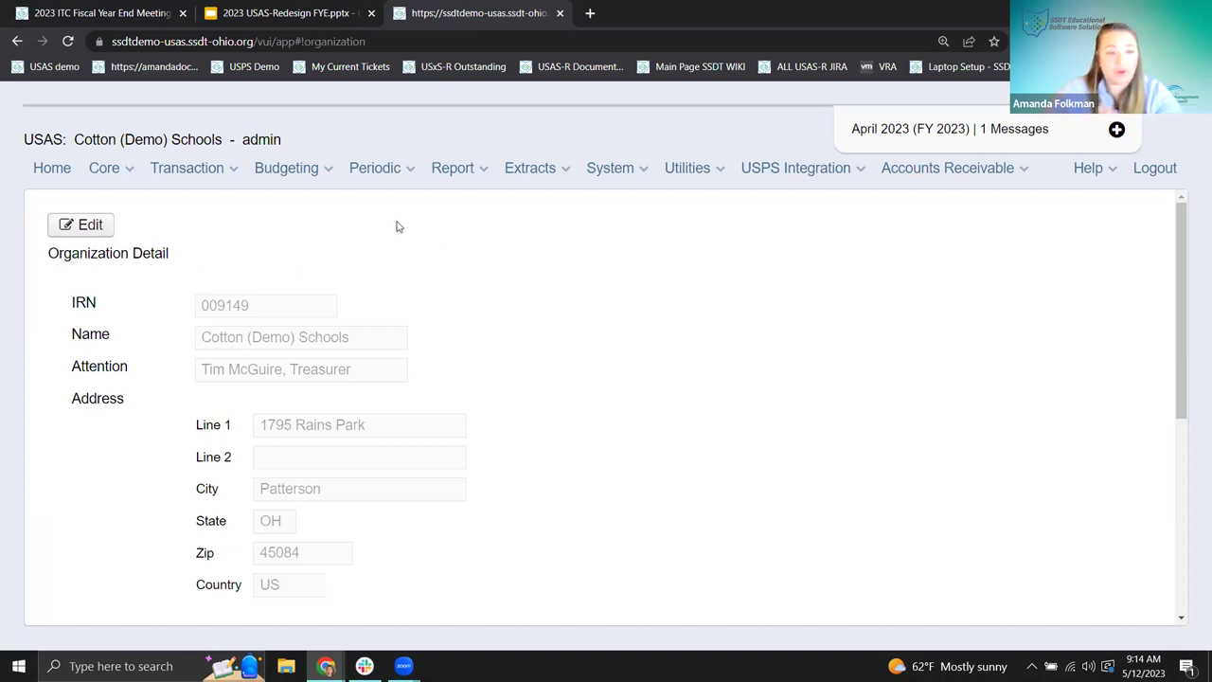
Open the organization record for editing and review its Central Office Square Footage and ITC IRN fields
{"action": "left_click", "coordinate": [88, 225]}
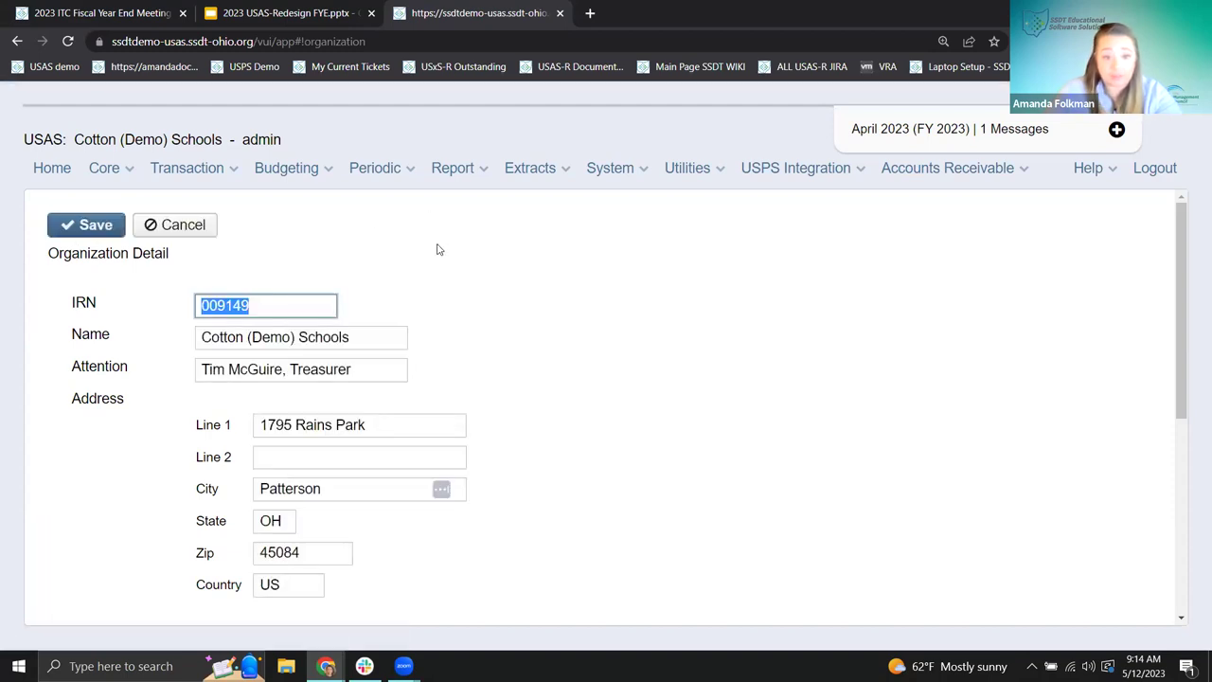
{"action": "scroll", "coordinate": [438, 249], "scroll_direction": "down", "scroll_amount": 2}
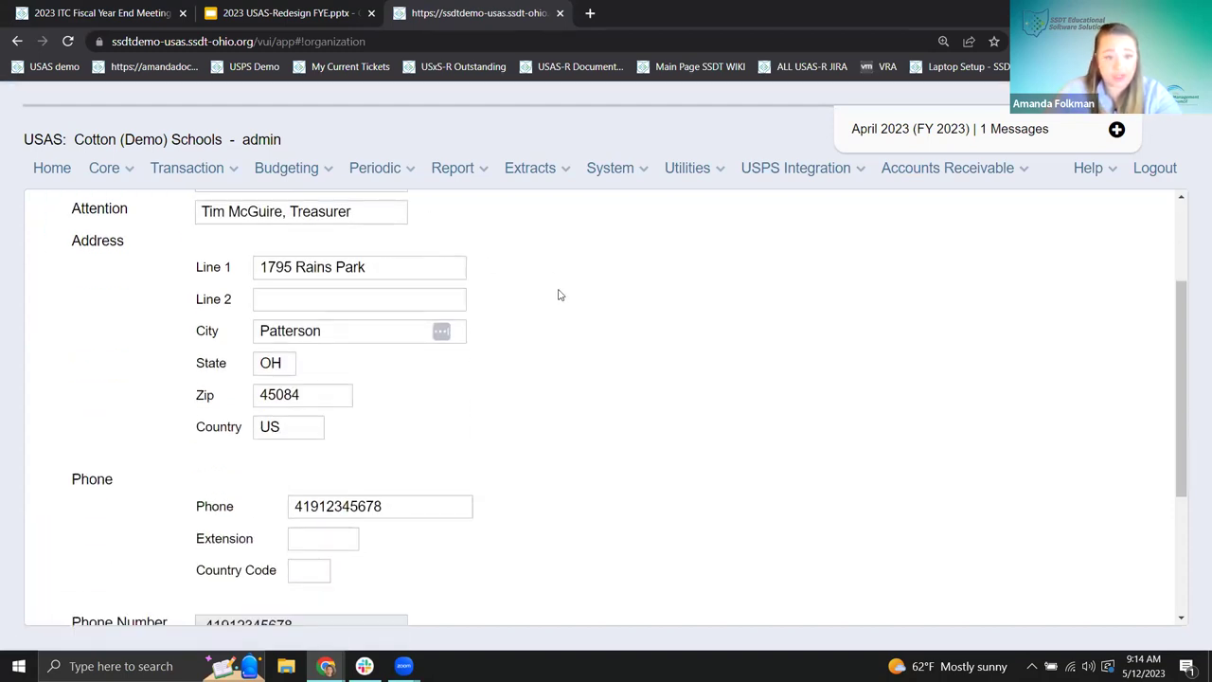
{"action": "scroll", "coordinate": [559, 296], "scroll_direction": "down", "scroll_amount": 3}
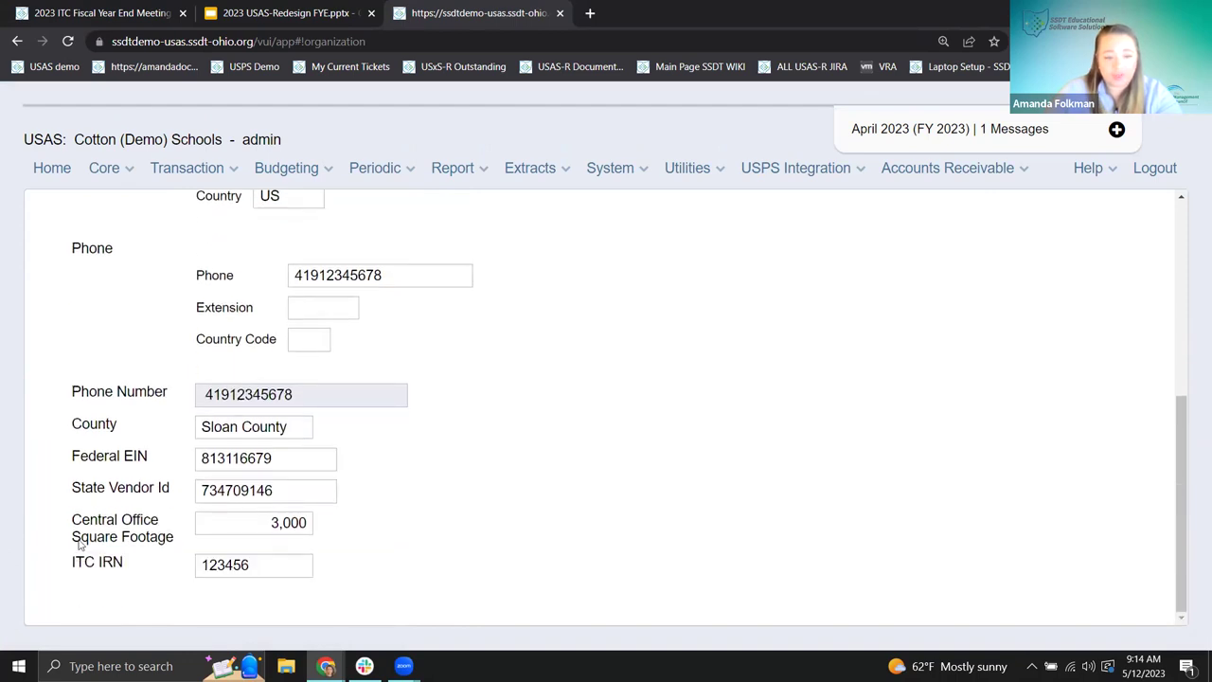
{"action": "left_click_drag", "start_coordinate": [64, 525], "coordinate": [173, 543]}
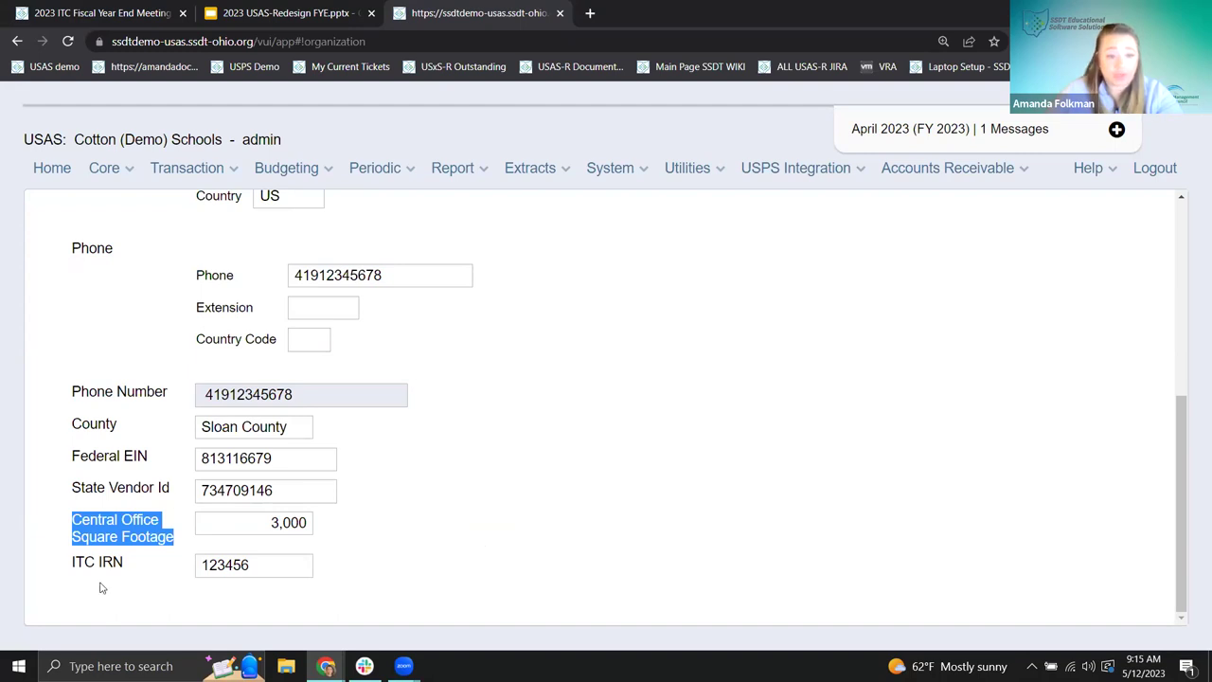
{"action": "left_click_drag", "start_coordinate": [78, 568], "coordinate": [130, 568]}
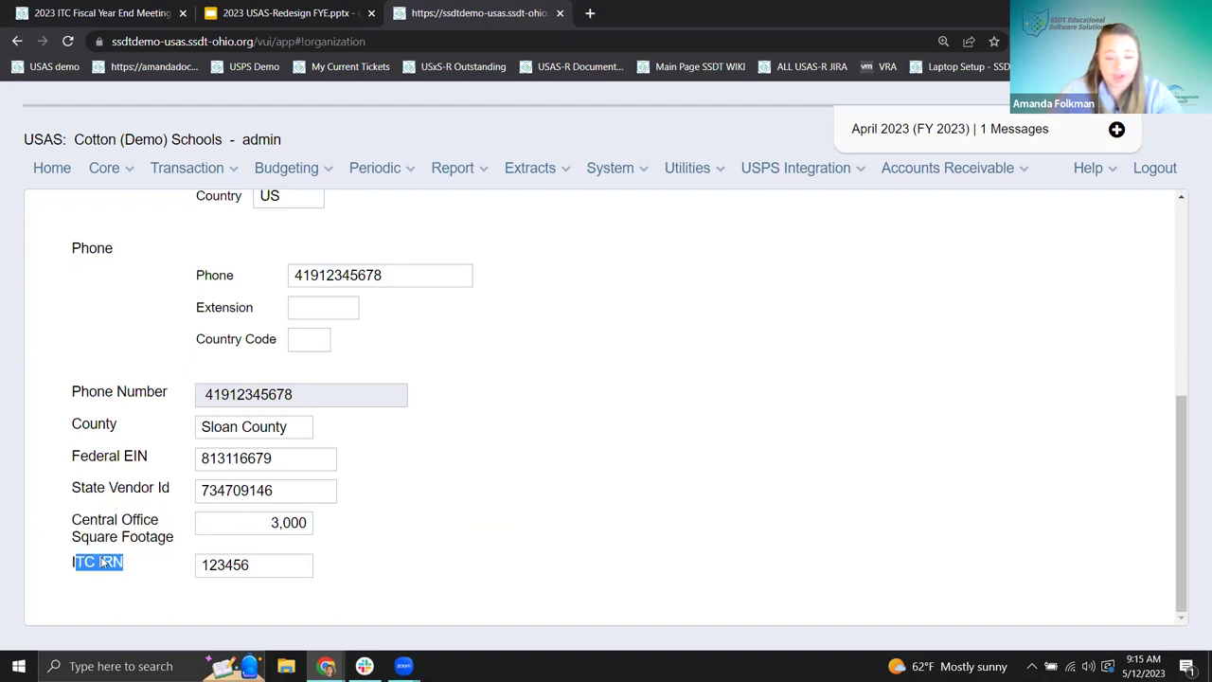
{"action": "left_click", "coordinate": [104, 562]}
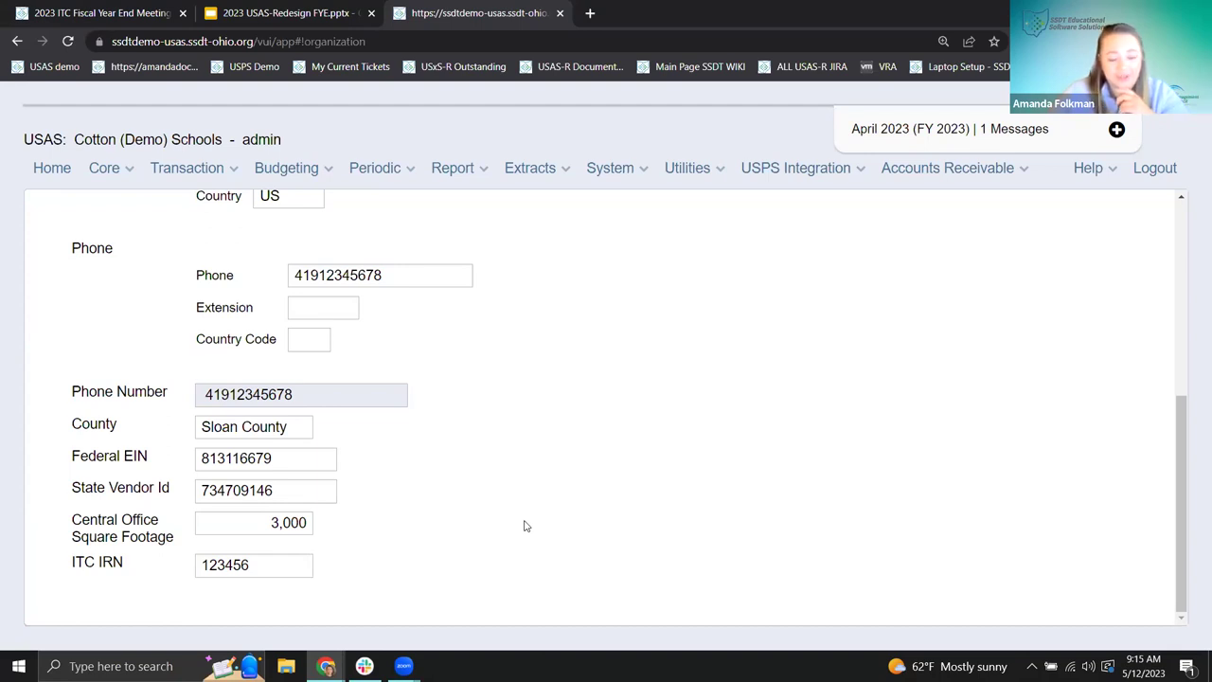
Generate the Building Report from the district's Building Profiles as a PDF download and open the file
{"action": "left_click", "coordinate": [383, 178]}
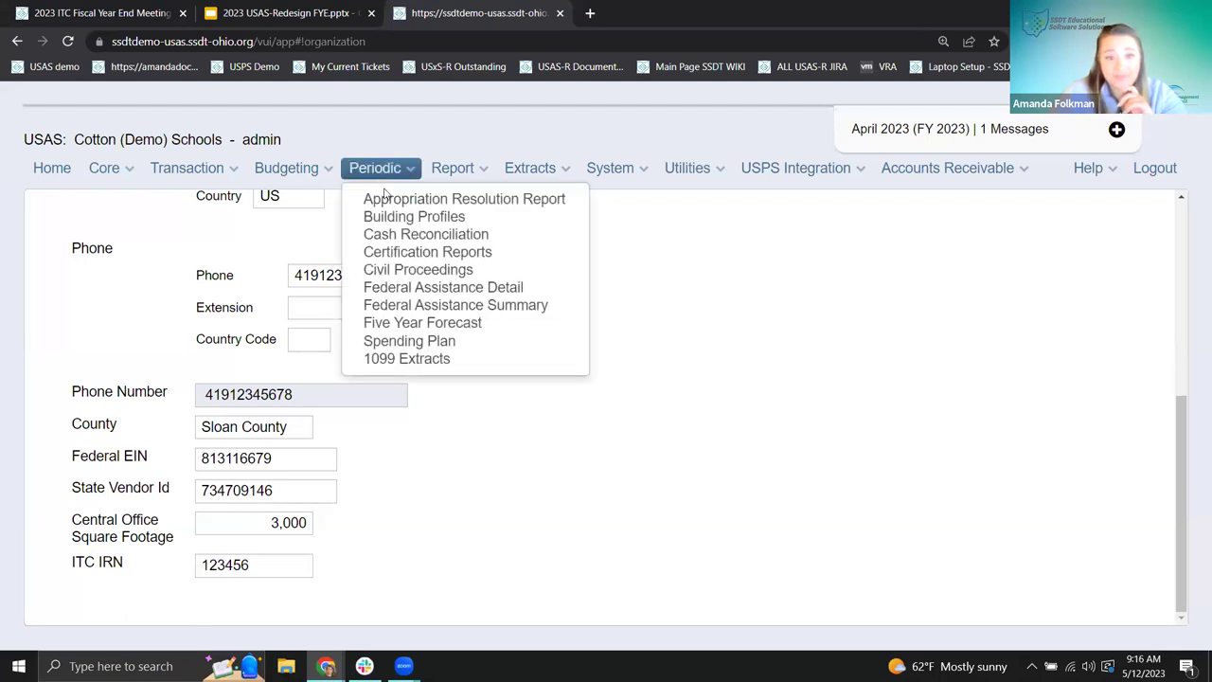
{"action": "left_click", "coordinate": [385, 218]}
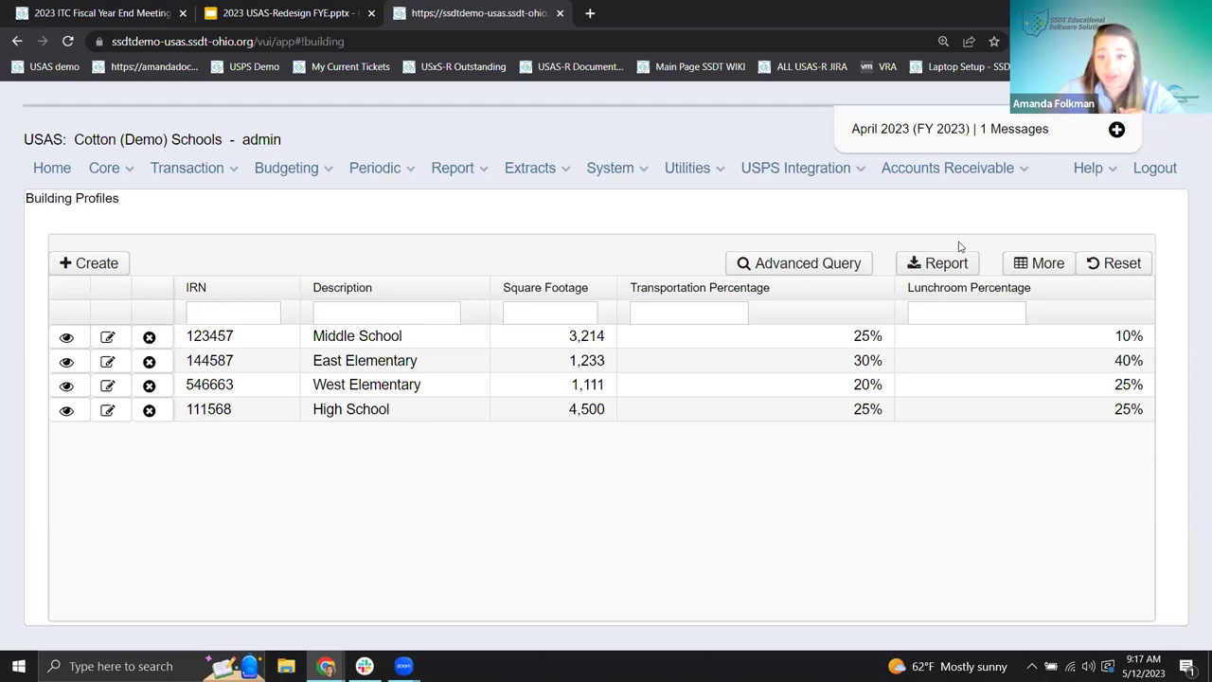
{"action": "left_click", "coordinate": [936, 265]}
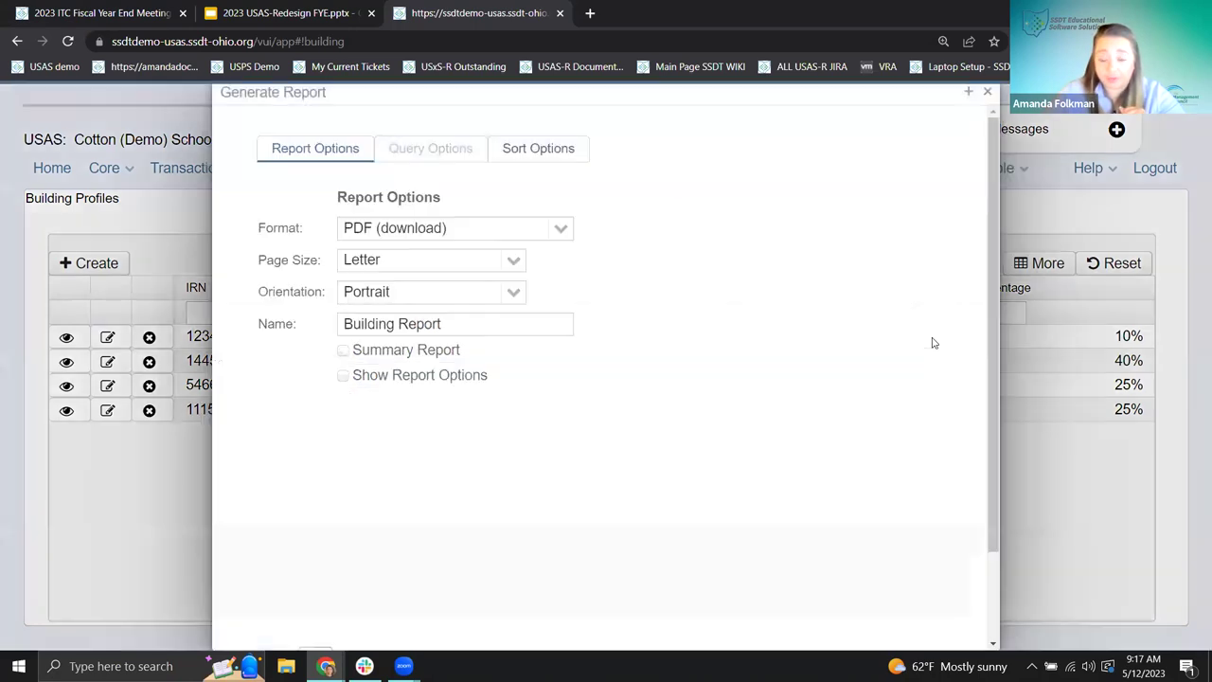
{"action": "scroll", "coordinate": [365, 573], "scroll_direction": "down", "scroll_amount": 2}
{"action": "left_click", "coordinate": [338, 581]}
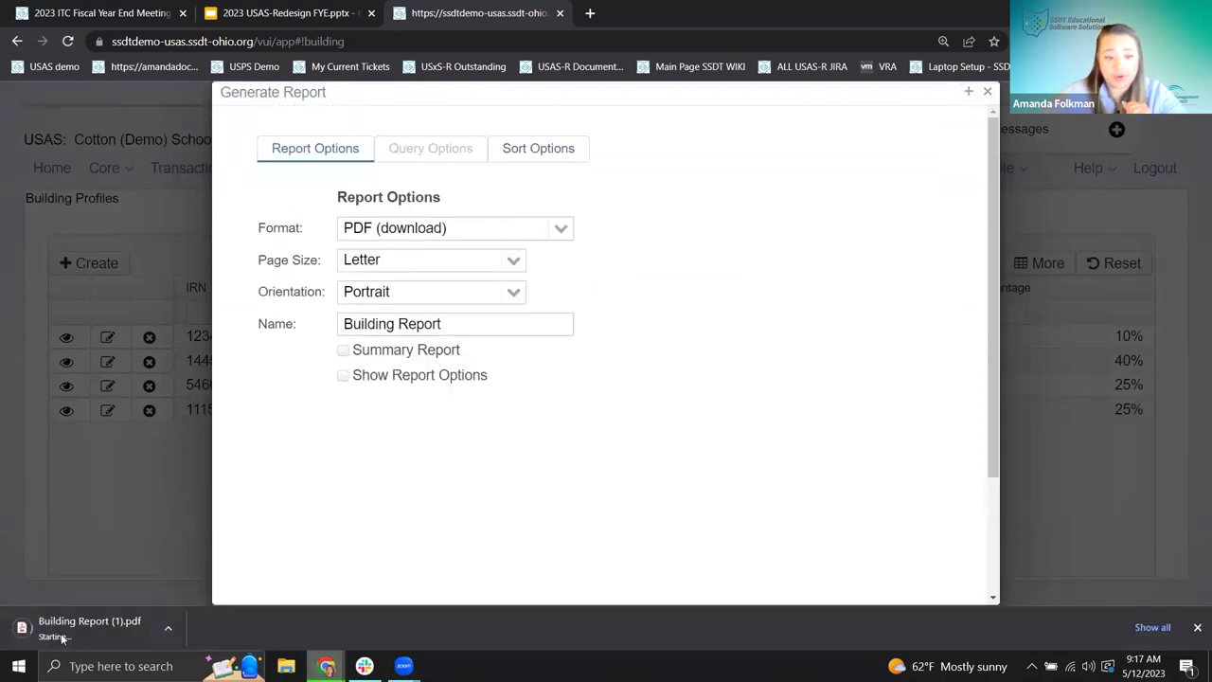
{"action": "left_click", "coordinate": [124, 629]}
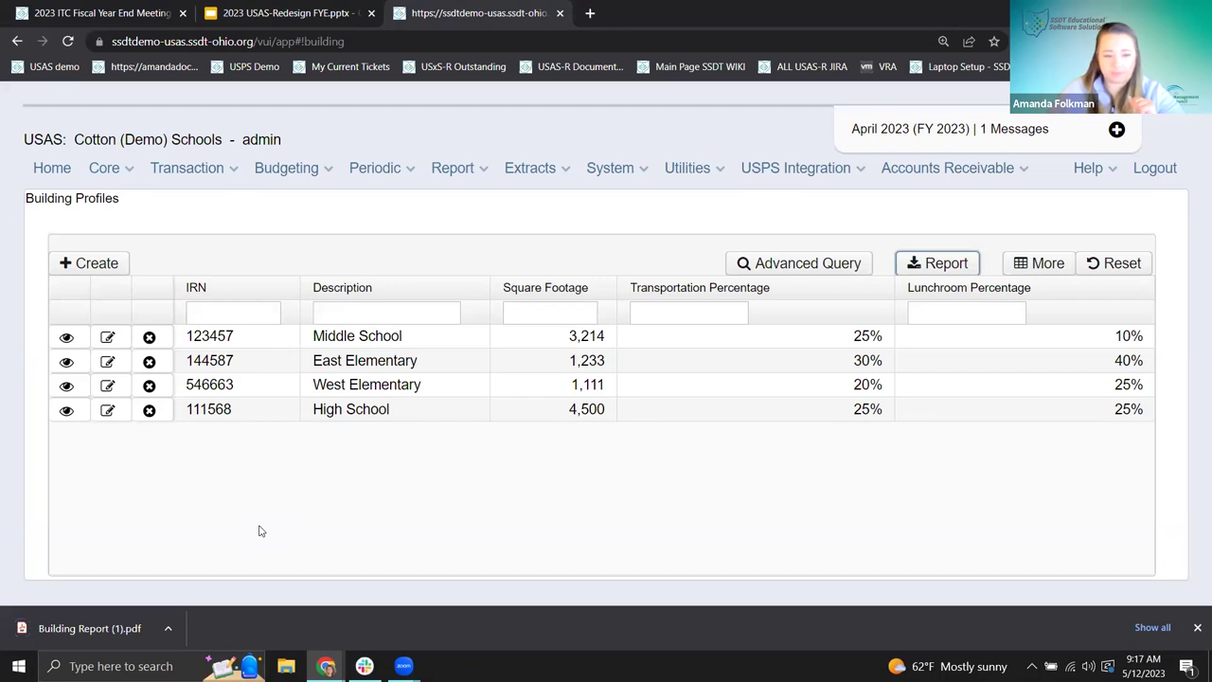
{"action": "left_click", "coordinate": [49, 642]}
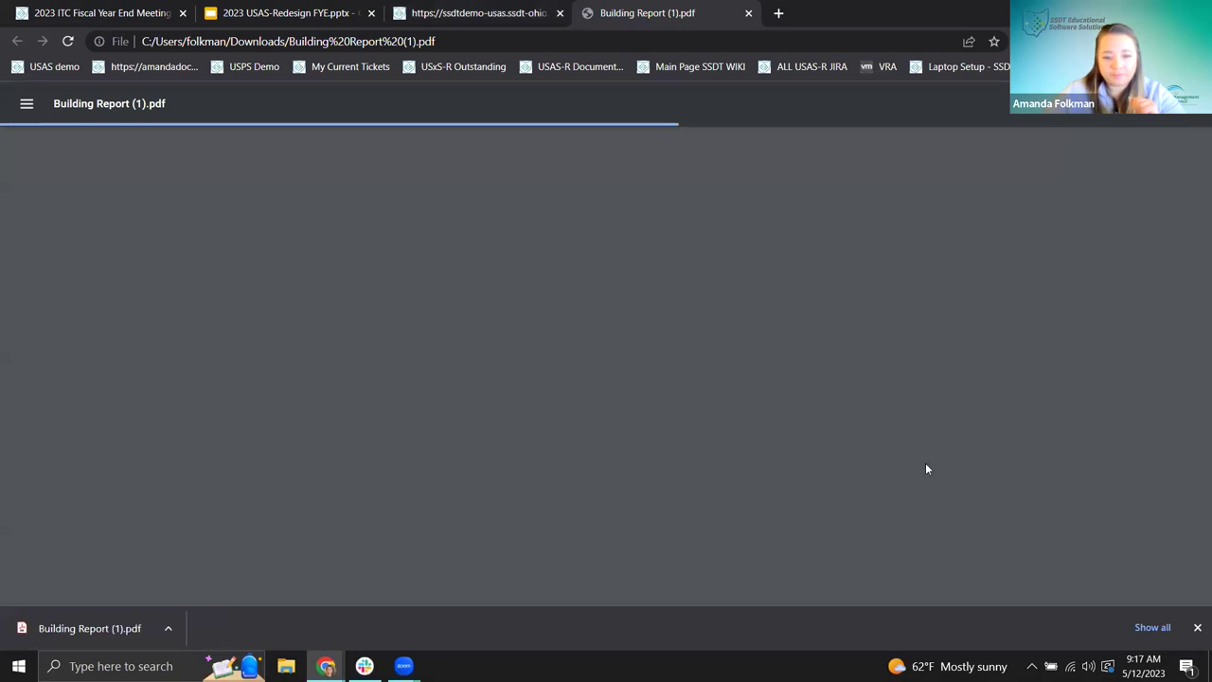
Enlarge the Building Report to 175% and check the grand totals for transportation and lunchroom percentages
{"action": "key", "text": "ctrl+plus"}
{"action": "key", "text": "ctrl+plus"}
{"action": "key", "text": "ctrl+plus"}
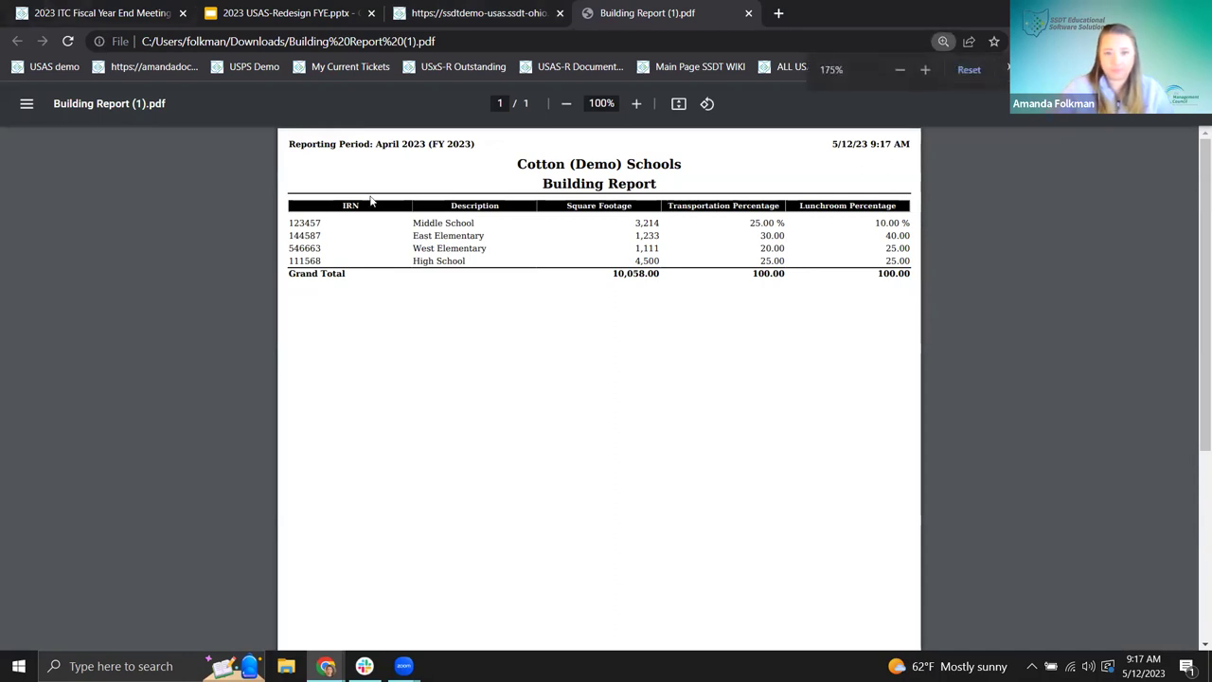
{"action": "left_click", "coordinate": [642, 108]}
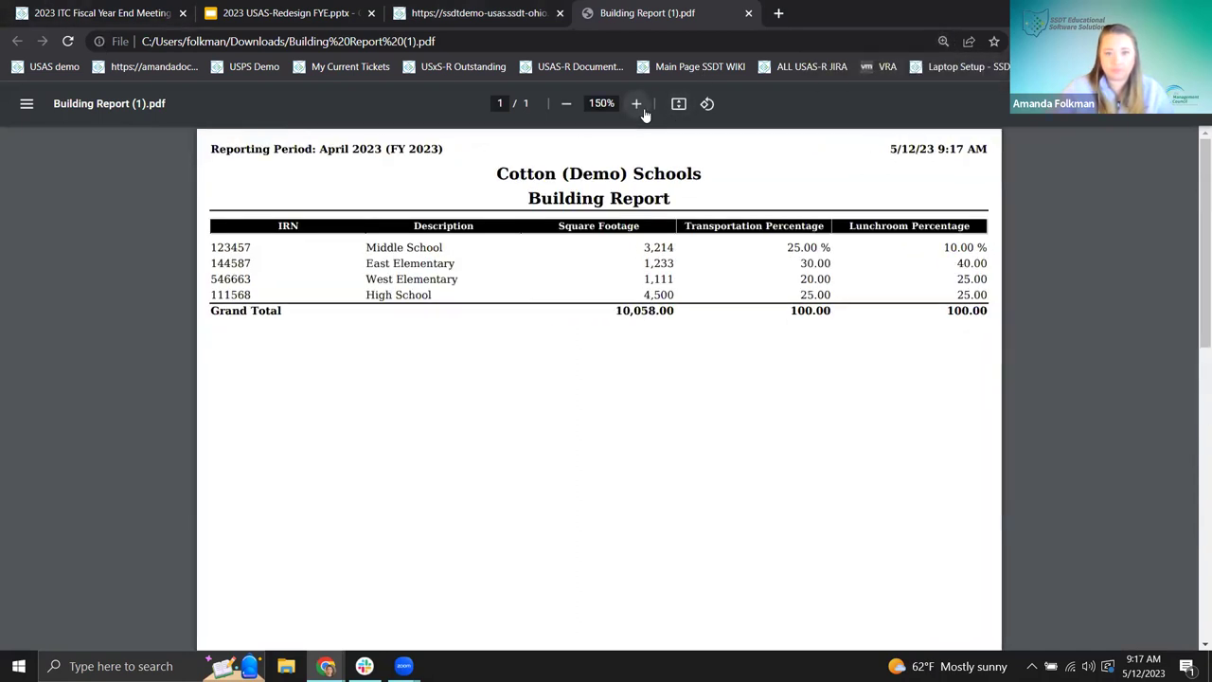
{"action": "left_click", "coordinate": [642, 109]}
{"action": "left_click", "coordinate": [642, 109]}
{"action": "left_click", "coordinate": [642, 109]}
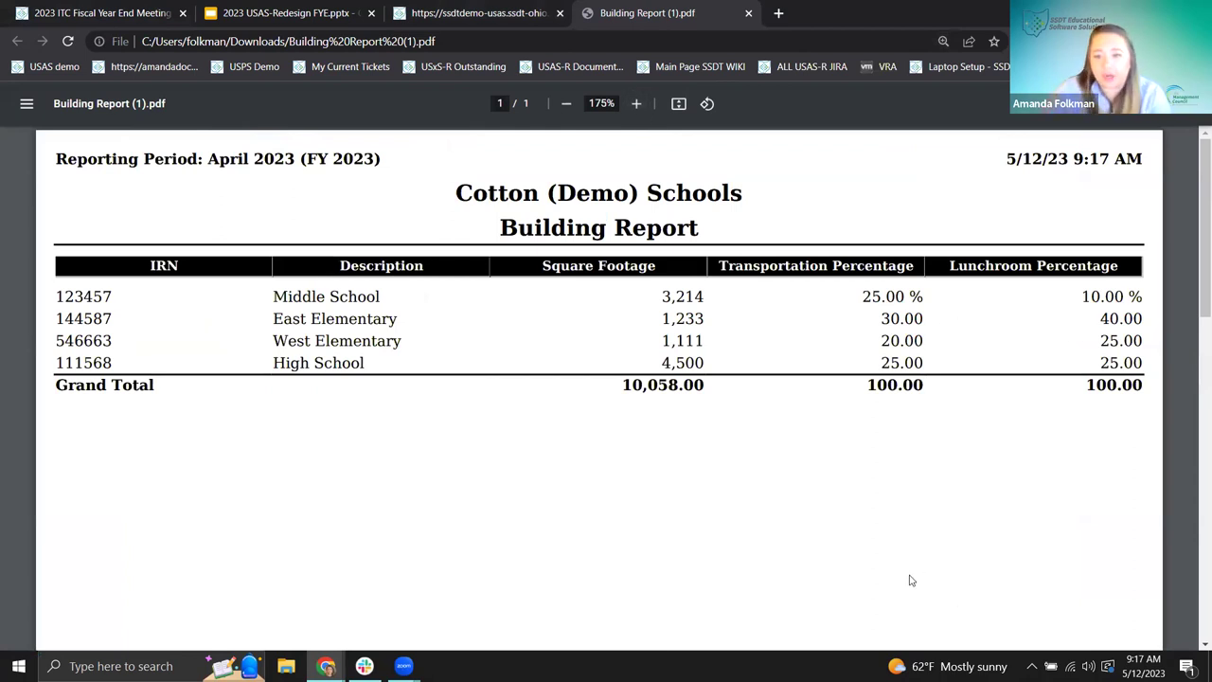
{"action": "double_click", "coordinate": [904, 386]}
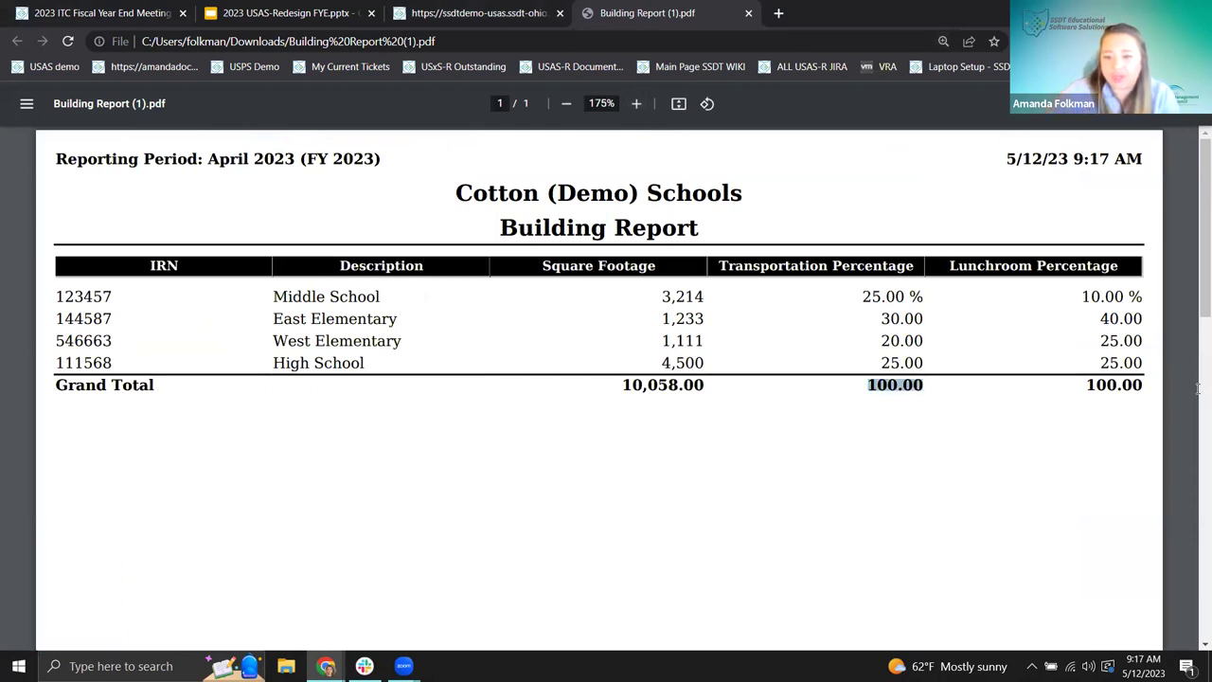
{"action": "left_click_drag", "start_coordinate": [1089, 386], "coordinate": [1141, 388]}
{"action": "left_click", "coordinate": [960, 425]}
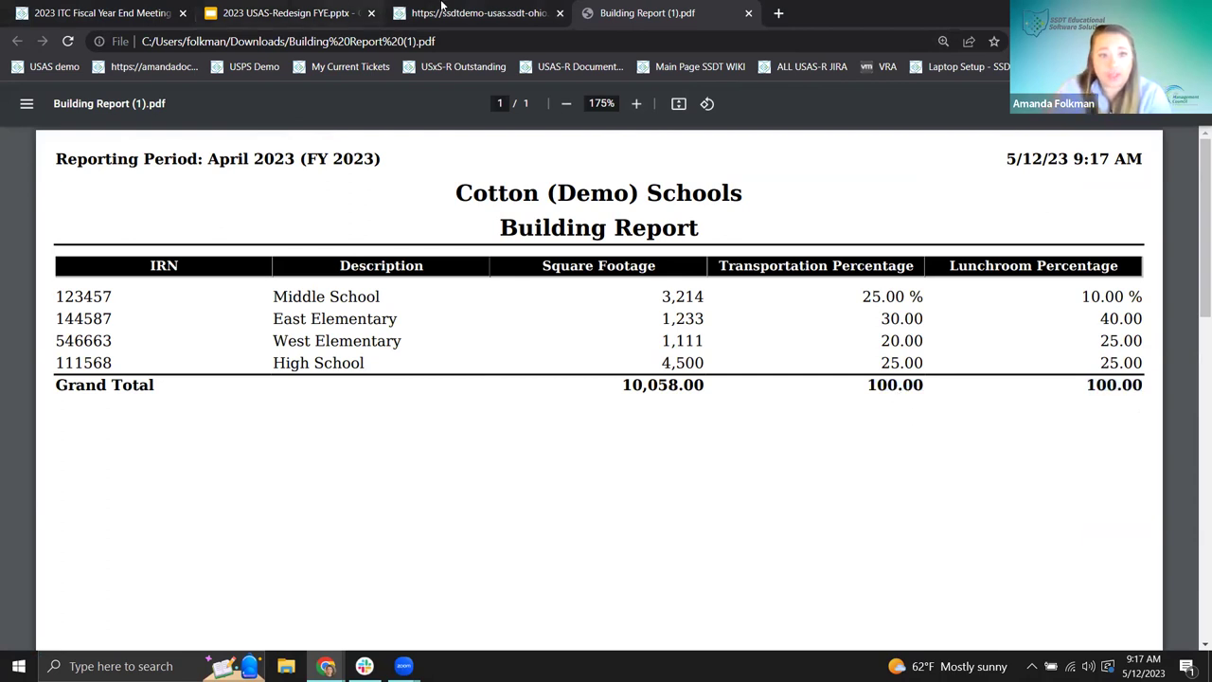
Return to the Building Profiles in USAS, review the fields of a blank new building record and close it unsaved
{"action": "mouse_move", "coordinate": [507, 15]}
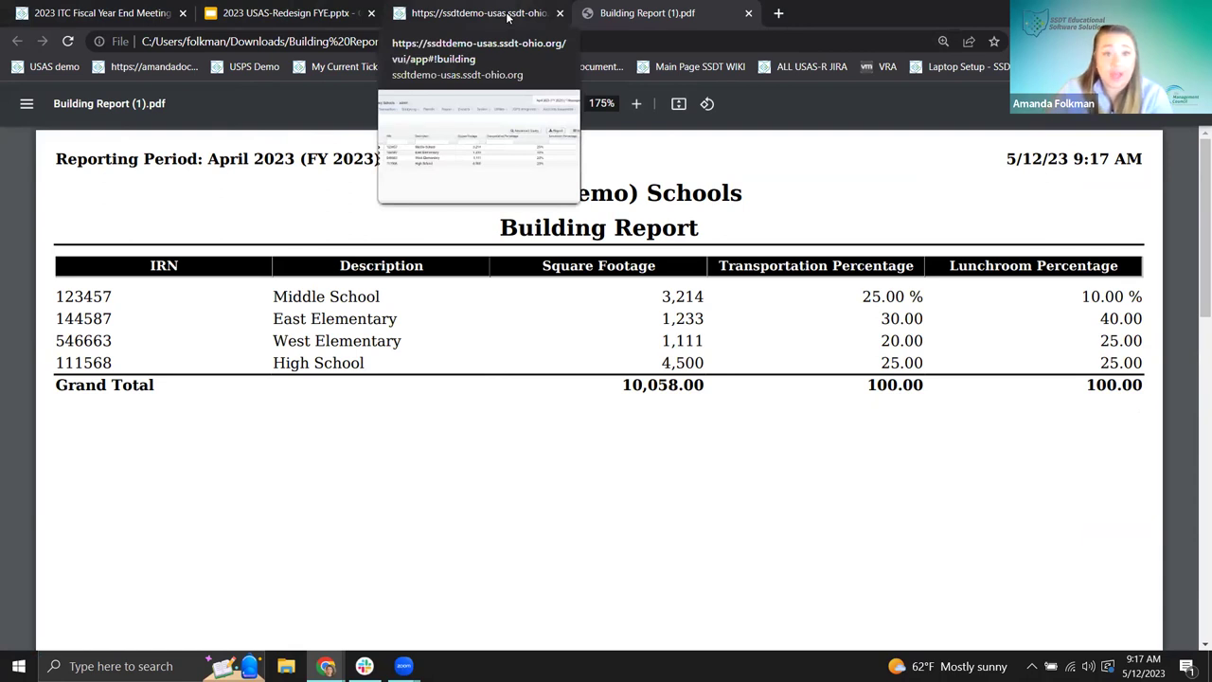
{"action": "left_click", "coordinate": [506, 15]}
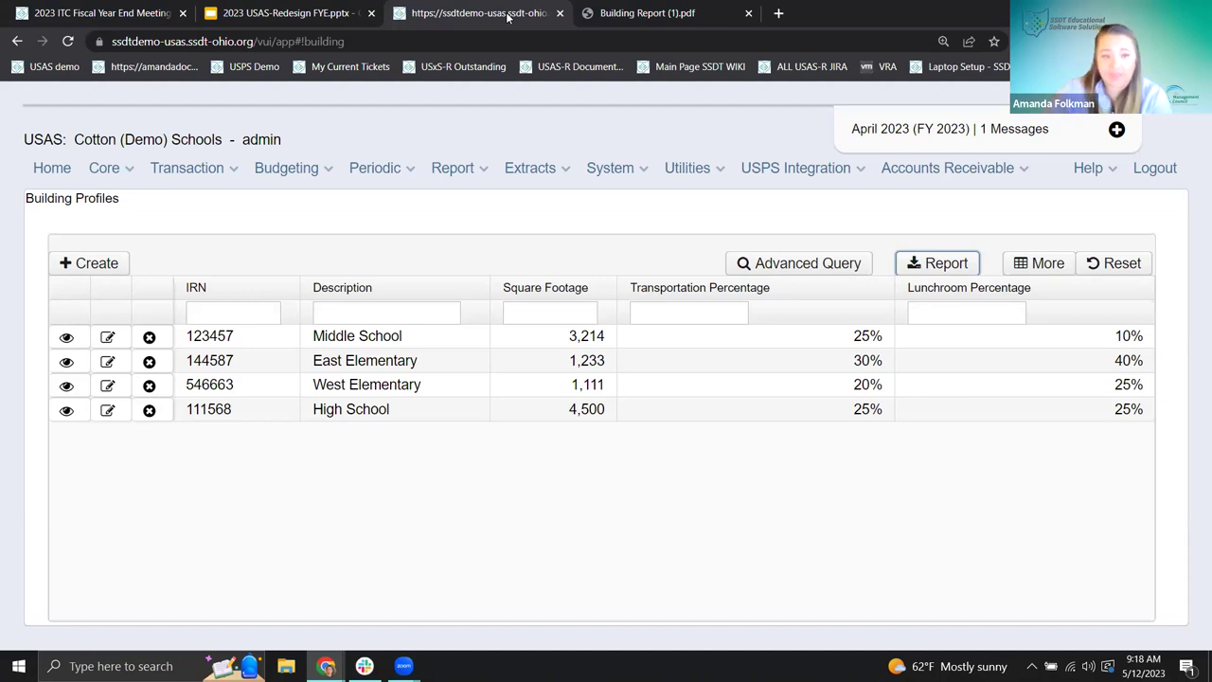
{"action": "left_click", "coordinate": [104, 270]}
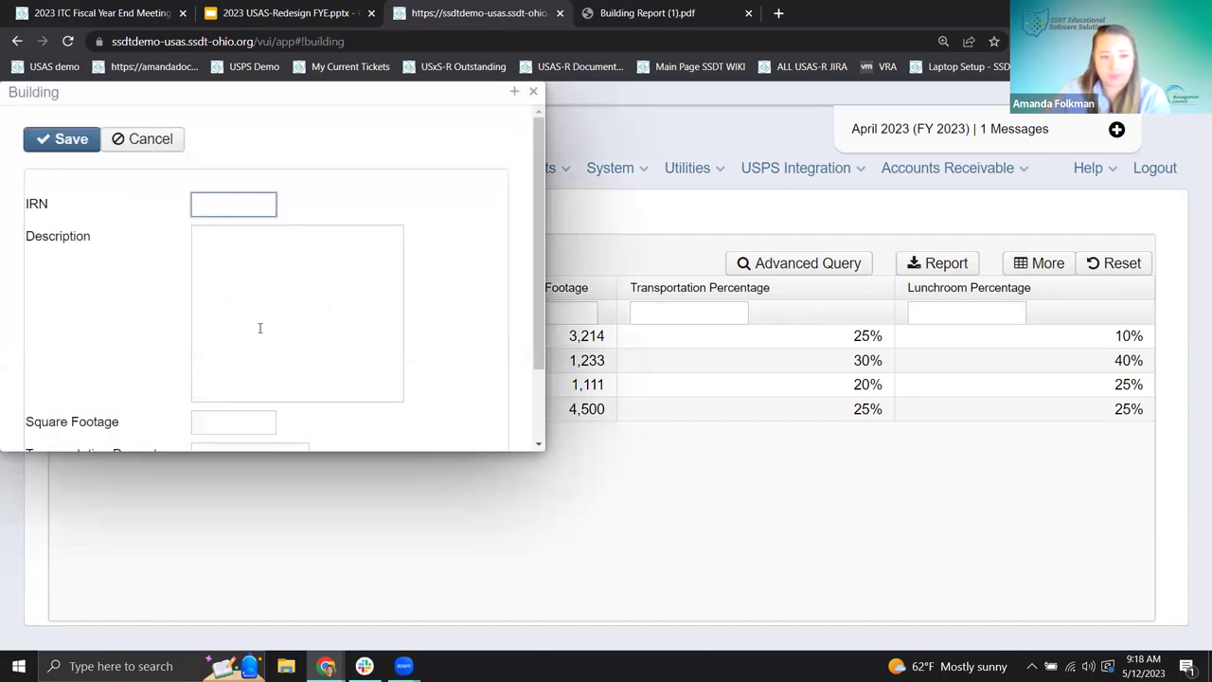
{"action": "scroll", "coordinate": [260, 328], "scroll_direction": "down", "scroll_amount": 1}
{"action": "scroll", "coordinate": [334, 375], "scroll_direction": "up", "scroll_amount": 1}
{"action": "left_click", "coordinate": [534, 92]}
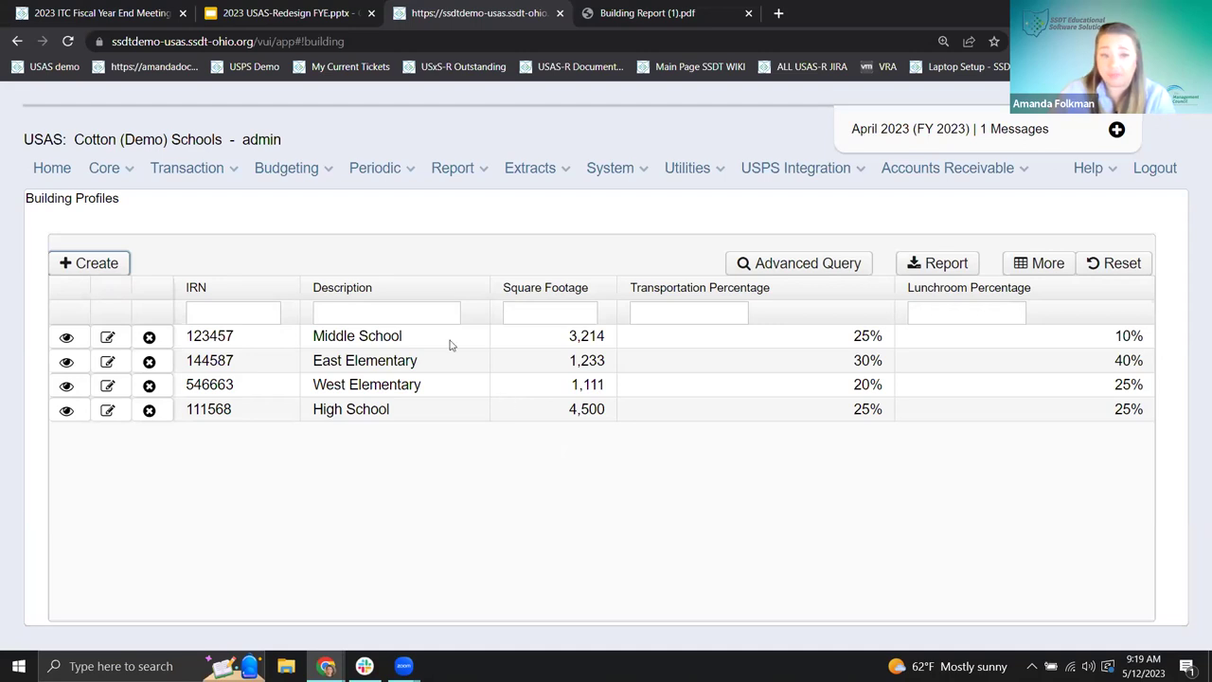
Open the OPU list and examine the IRN numbers assigned to the OPU codes
{"action": "left_click", "coordinate": [105, 171]}
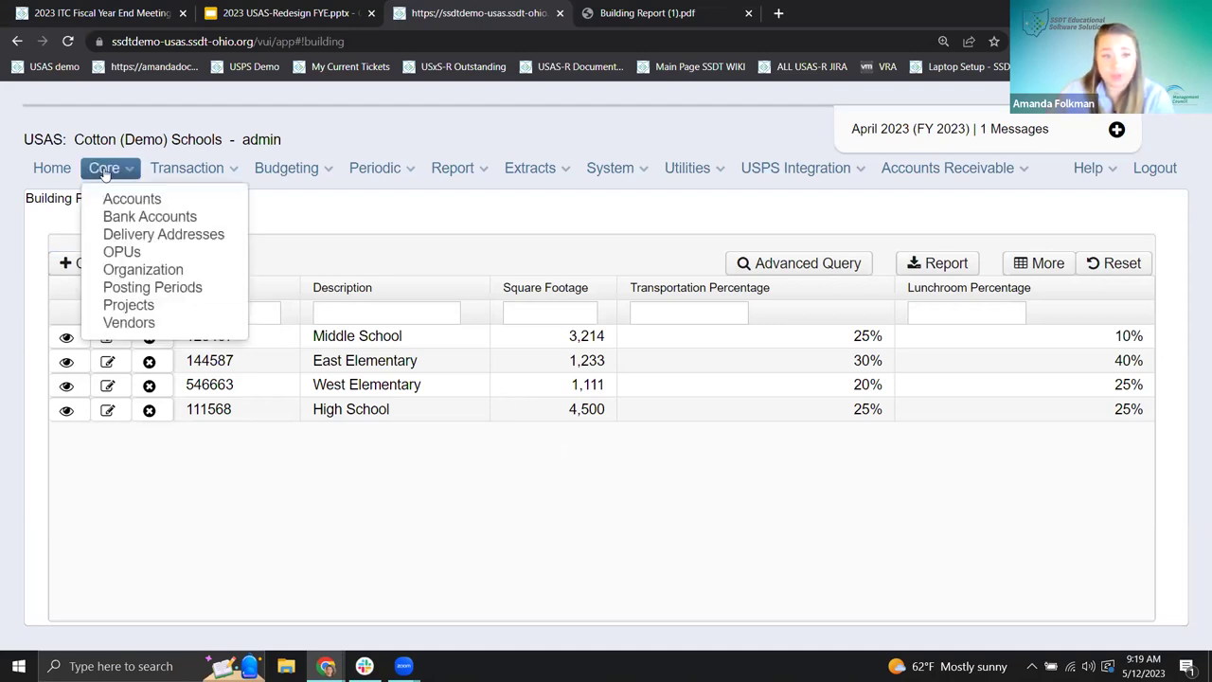
{"action": "left_click", "coordinate": [137, 261]}
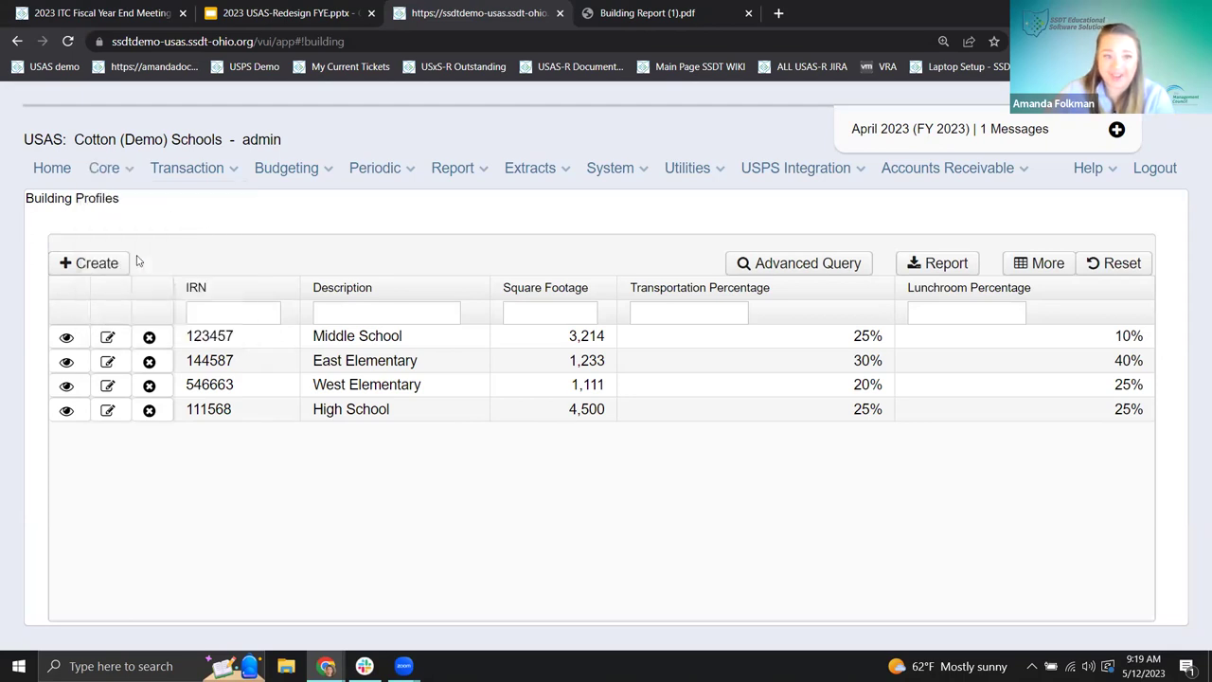
{"action": "left_click", "coordinate": [105, 170]}
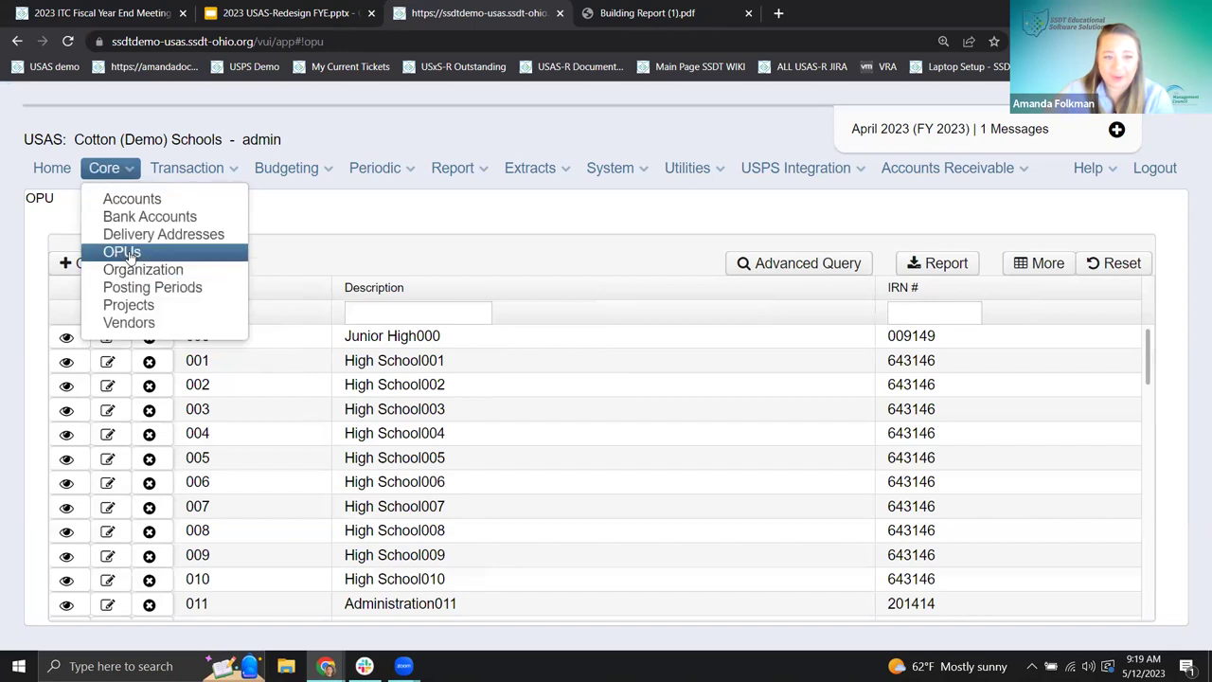
{"action": "left_click", "coordinate": [376, 197]}
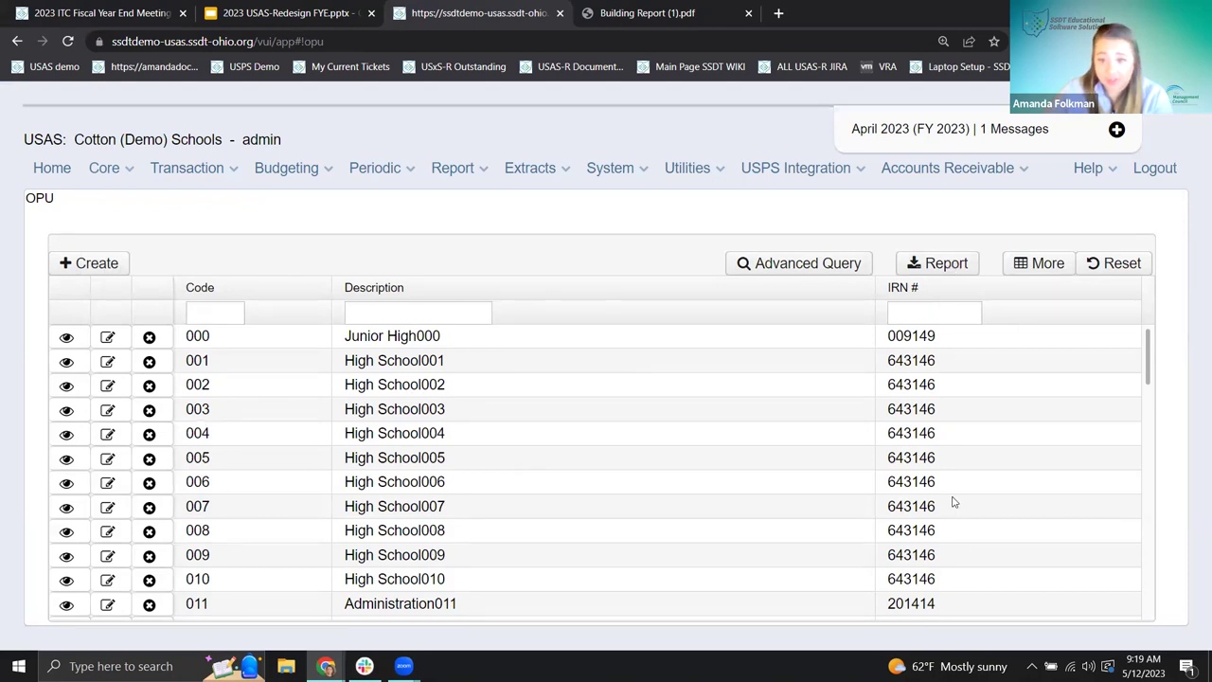
{"action": "scroll", "coordinate": [955, 503], "scroll_direction": "down", "scroll_amount": 2}
{"action": "scroll", "coordinate": [722, 379], "scroll_direction": "up", "scroll_amount": 2}
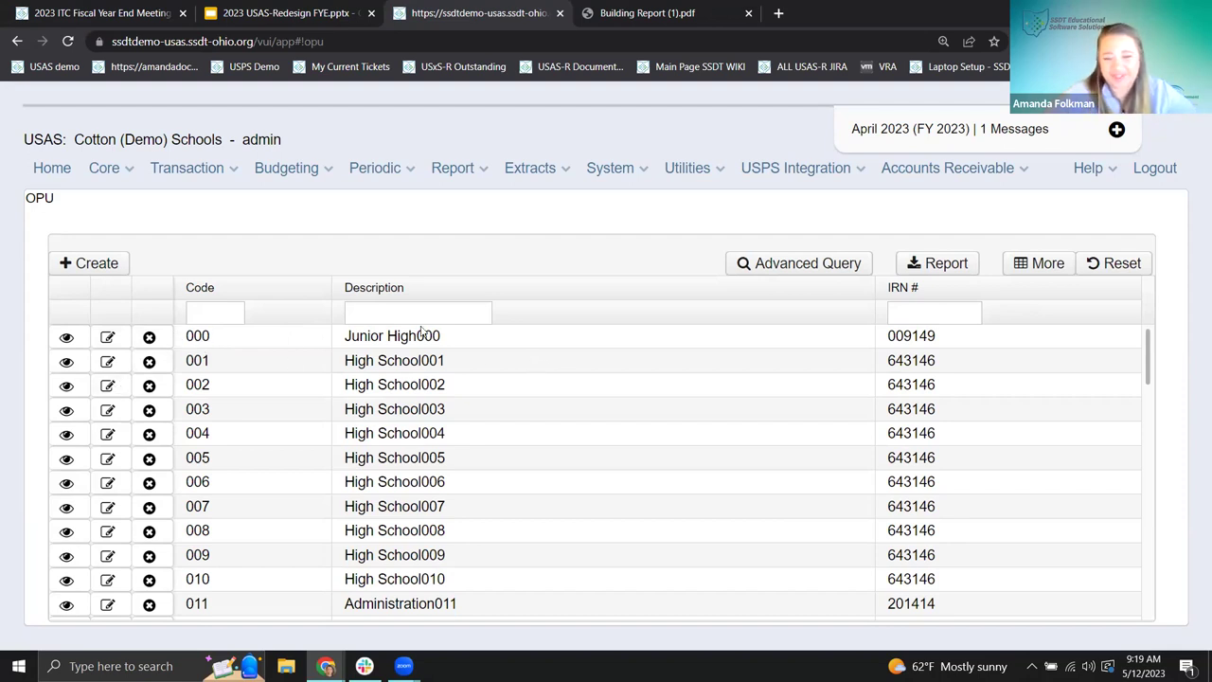
{"action": "scroll", "coordinate": [732, 466], "scroll_direction": "down", "scroll_amount": 3}
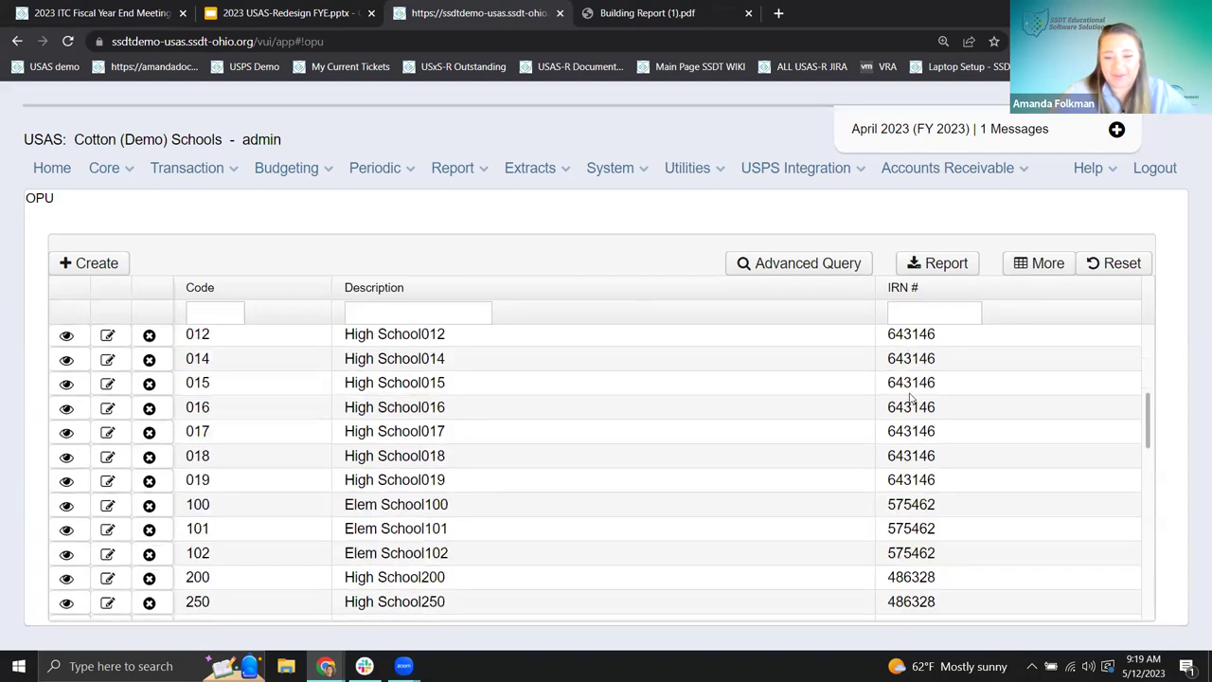
{"action": "scroll", "coordinate": [649, 458], "scroll_direction": "up", "scroll_amount": 3}
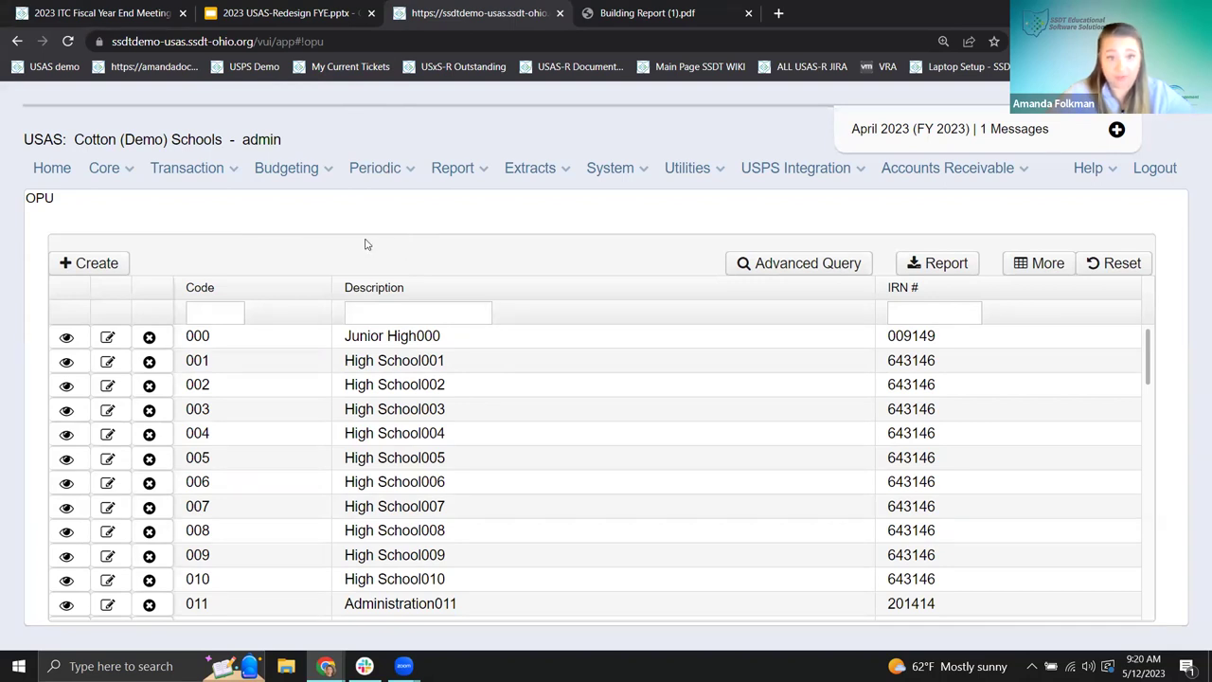
Switch to the USAS-Redesign FYE presentation in Google Slides and advance to the Account Validation slide
{"action": "left_click", "coordinate": [294, 13]}
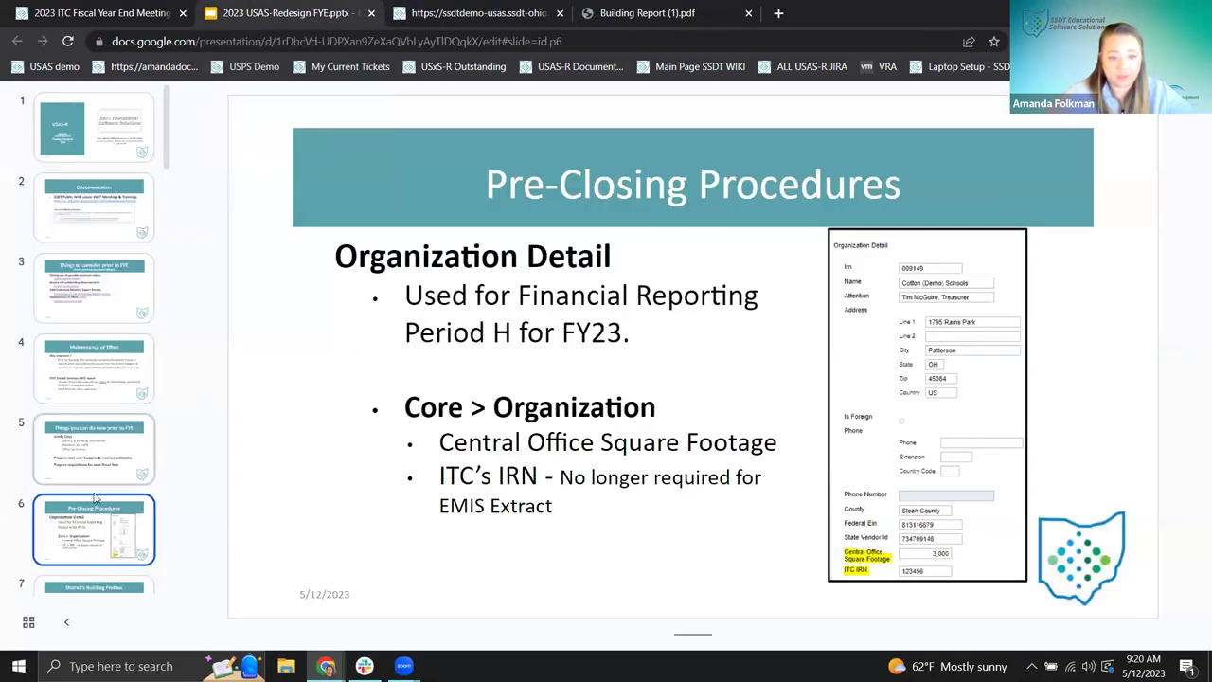
{"action": "key", "text": "Down"}
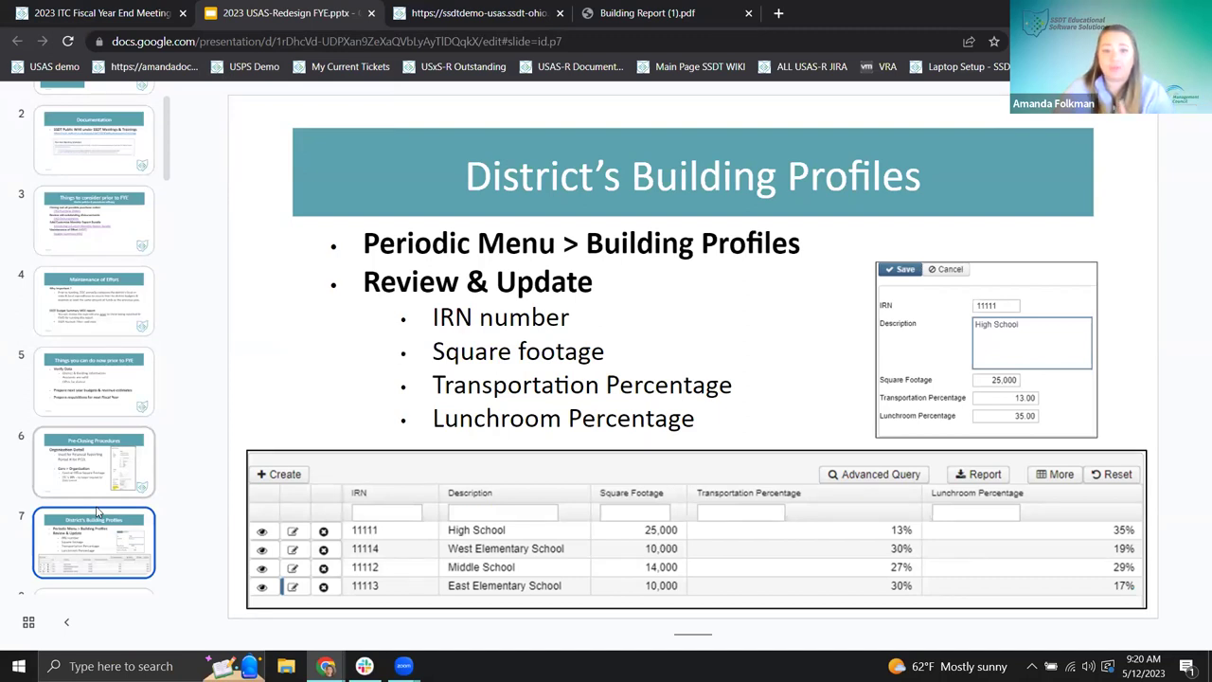
{"action": "key", "text": "Down"}
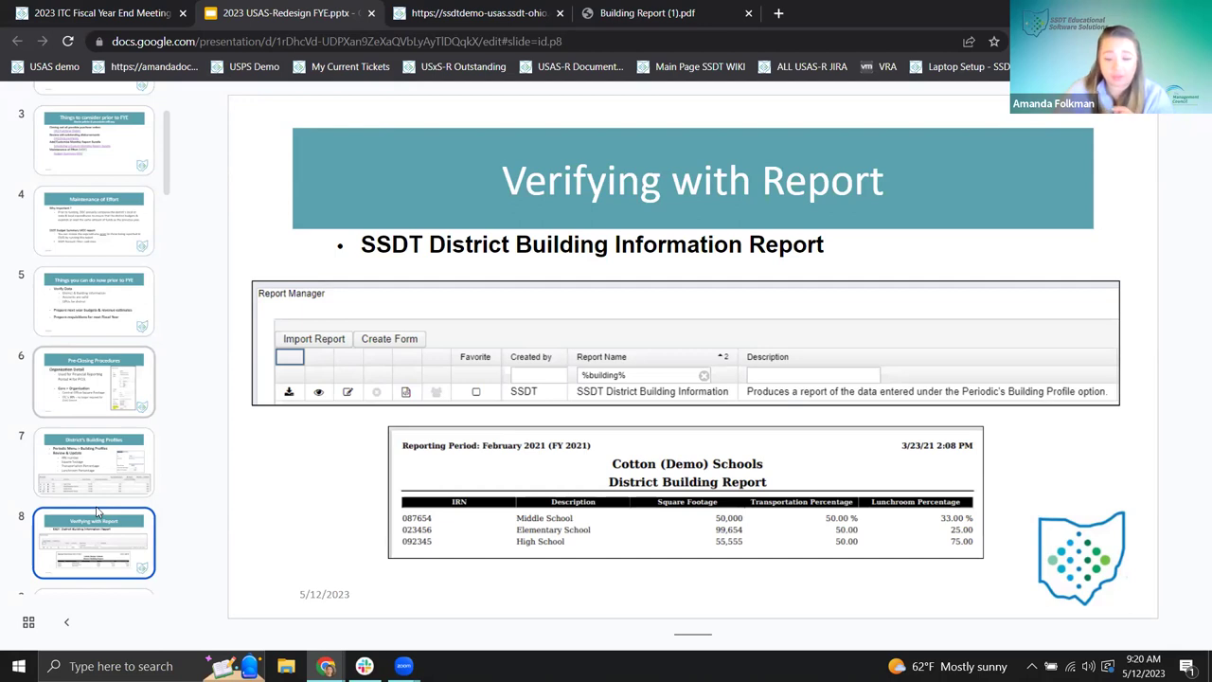
{"action": "key", "text": "Down"}
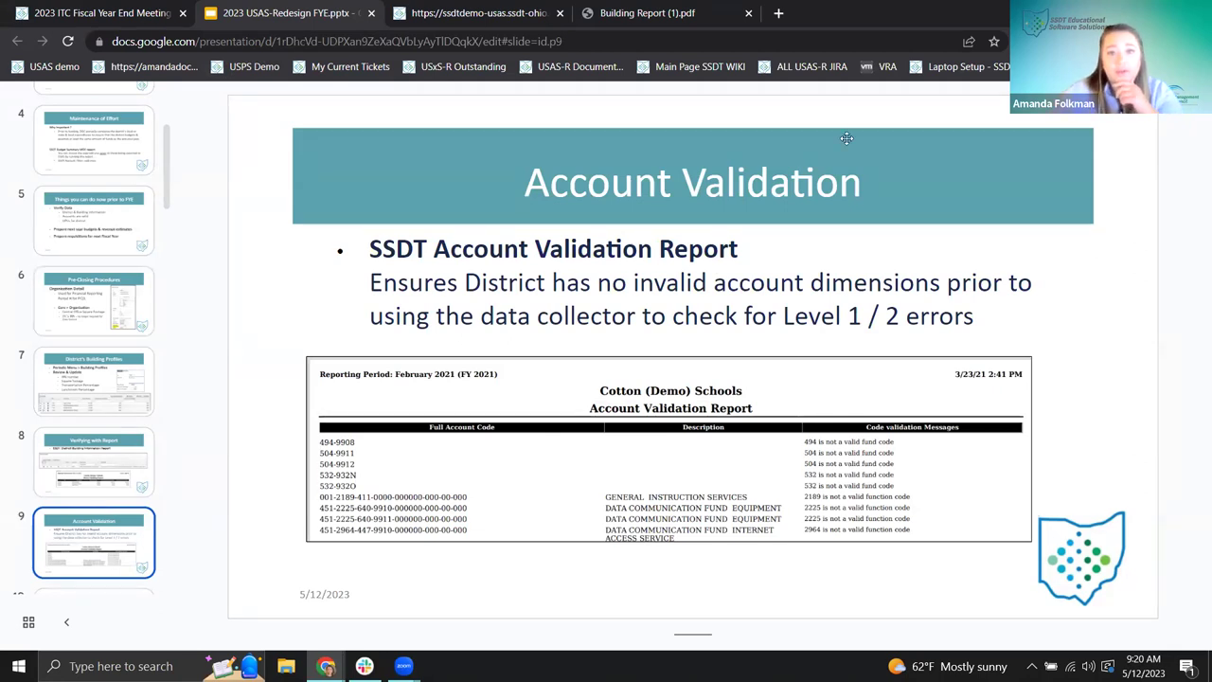
Return to USAS, open the Report Manager and filter the report names by %validation%
{"action": "left_click", "coordinate": [440, 15]}
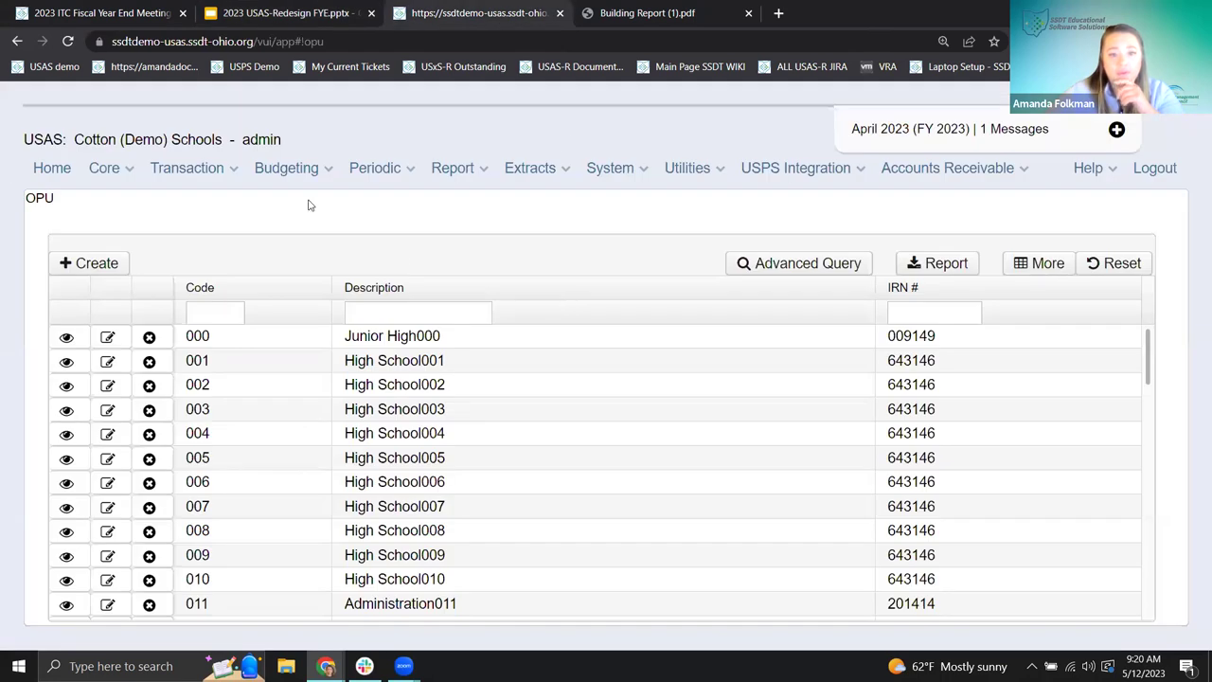
{"action": "left_click", "coordinate": [459, 168]}
{"action": "left_click", "coordinate": [463, 217]}
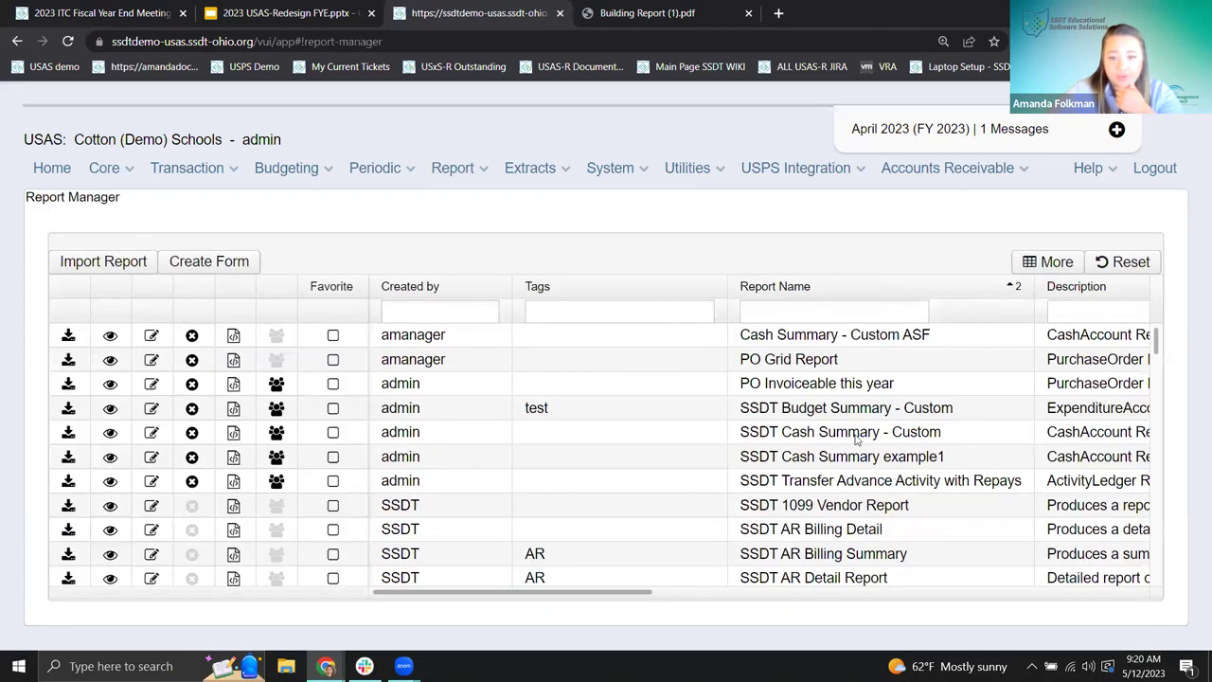
{"action": "scroll", "coordinate": [857, 437], "scroll_direction": "down", "scroll_amount": 3}
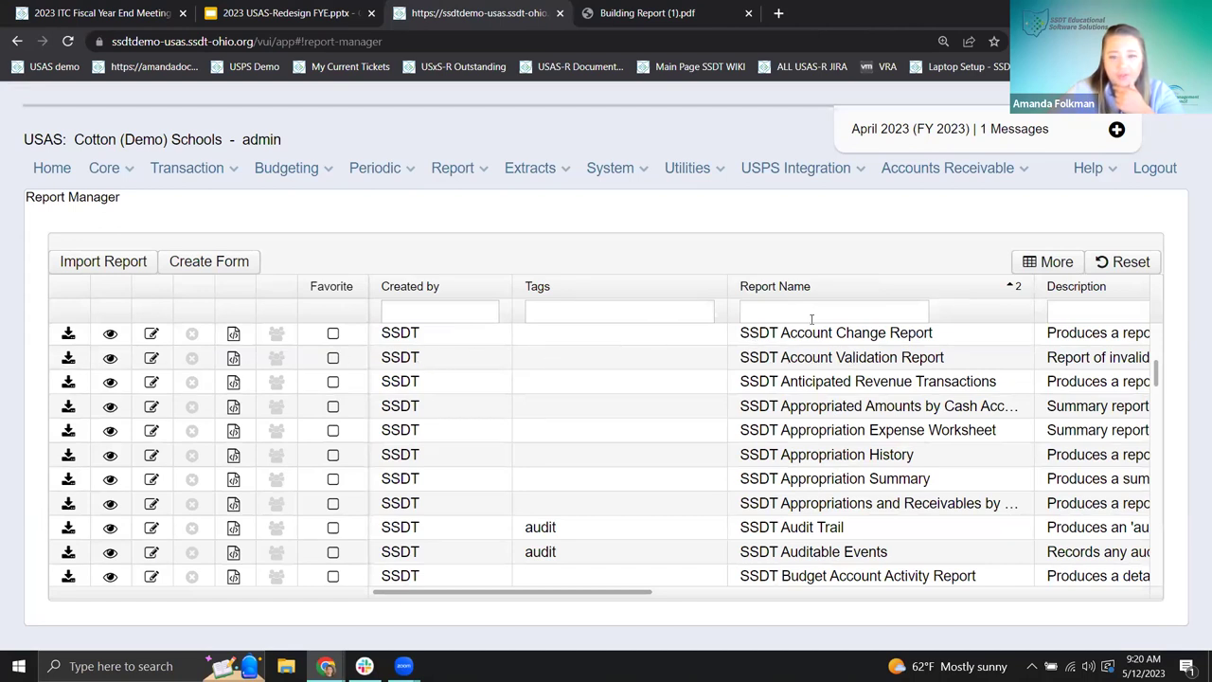
{"action": "left_click", "coordinate": [854, 311]}
{"action": "type", "text": "%validation"}
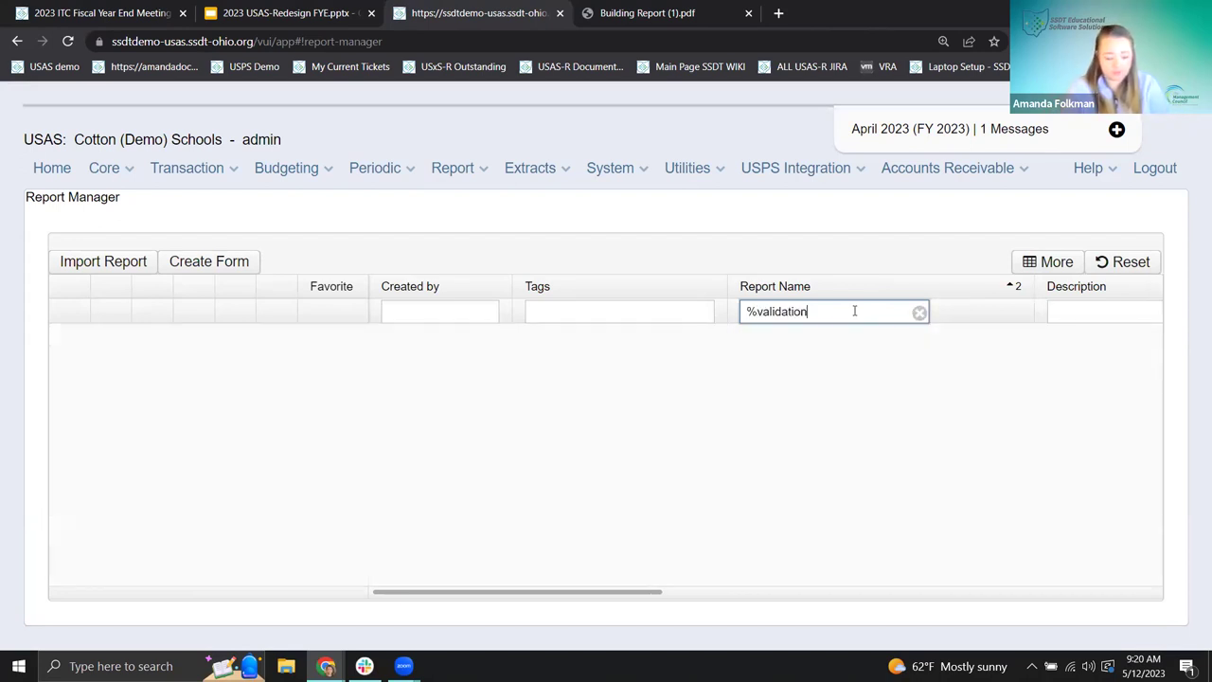
{"action": "type", "text": "%"}
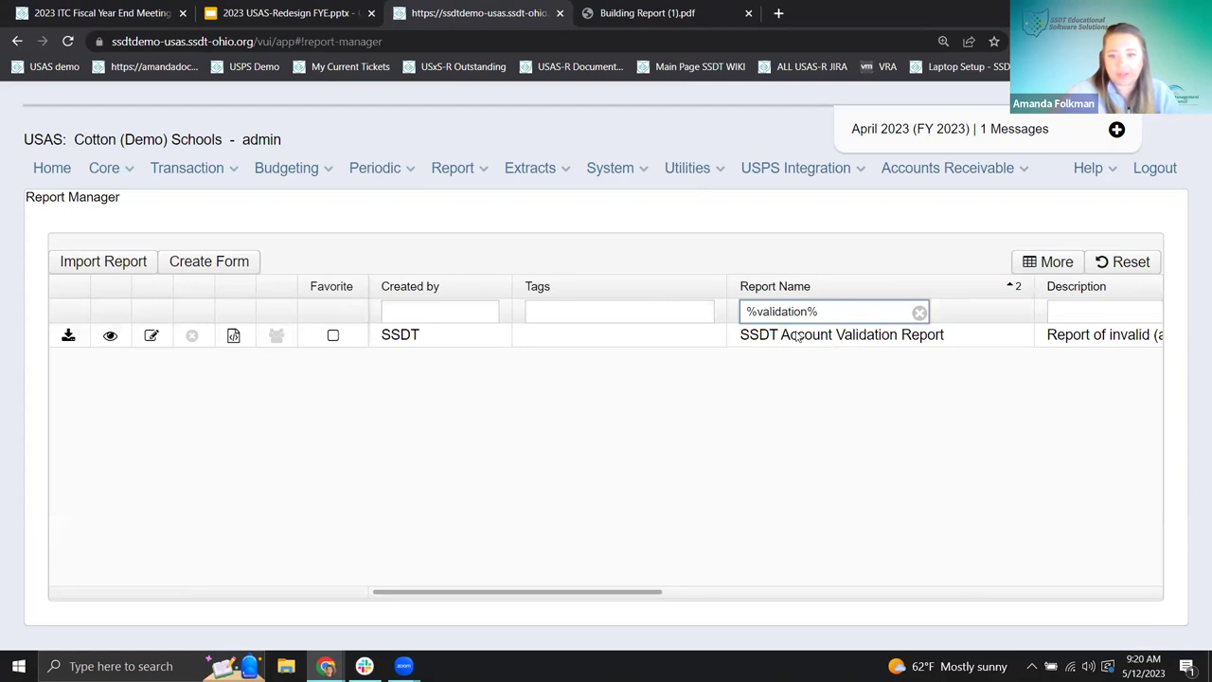
Generate the SSDT Account Validation Report as a PDF, clearing the zero-amount exclusion parameter to include all accounts
{"action": "left_click", "coordinate": [68, 334]}
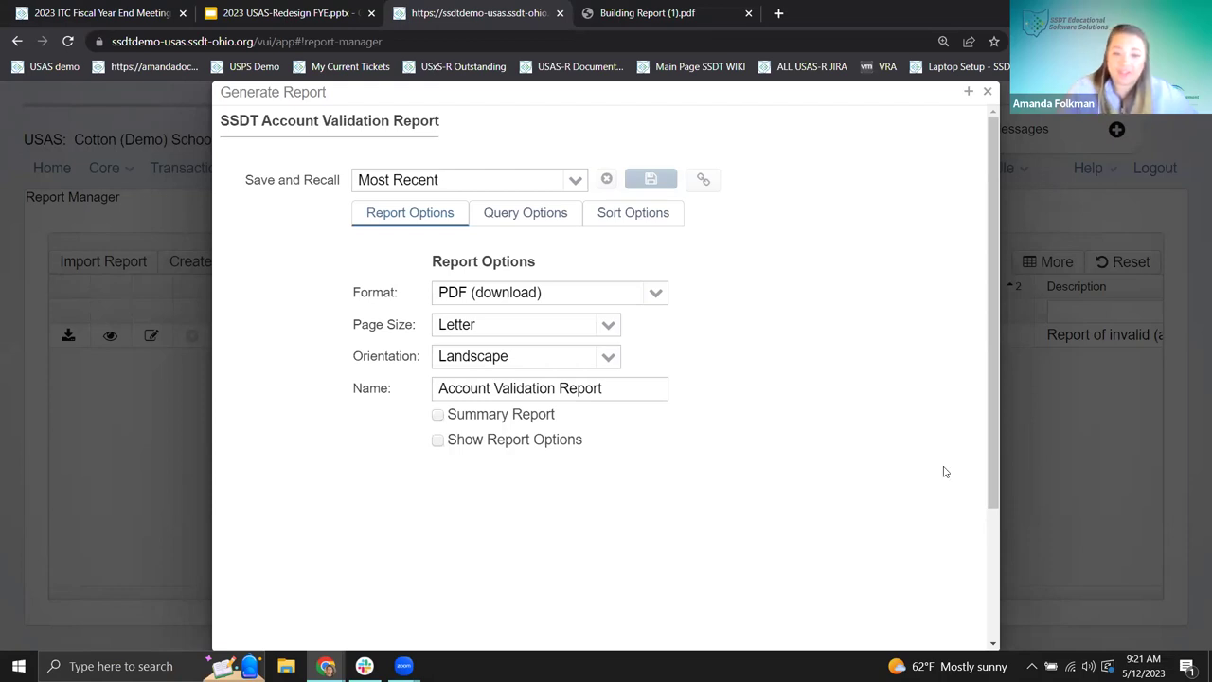
{"action": "scroll", "coordinate": [686, 303], "scroll_direction": "down", "scroll_amount": 3}
{"action": "scroll", "coordinate": [638, 409], "scroll_direction": "up", "scroll_amount": 3}
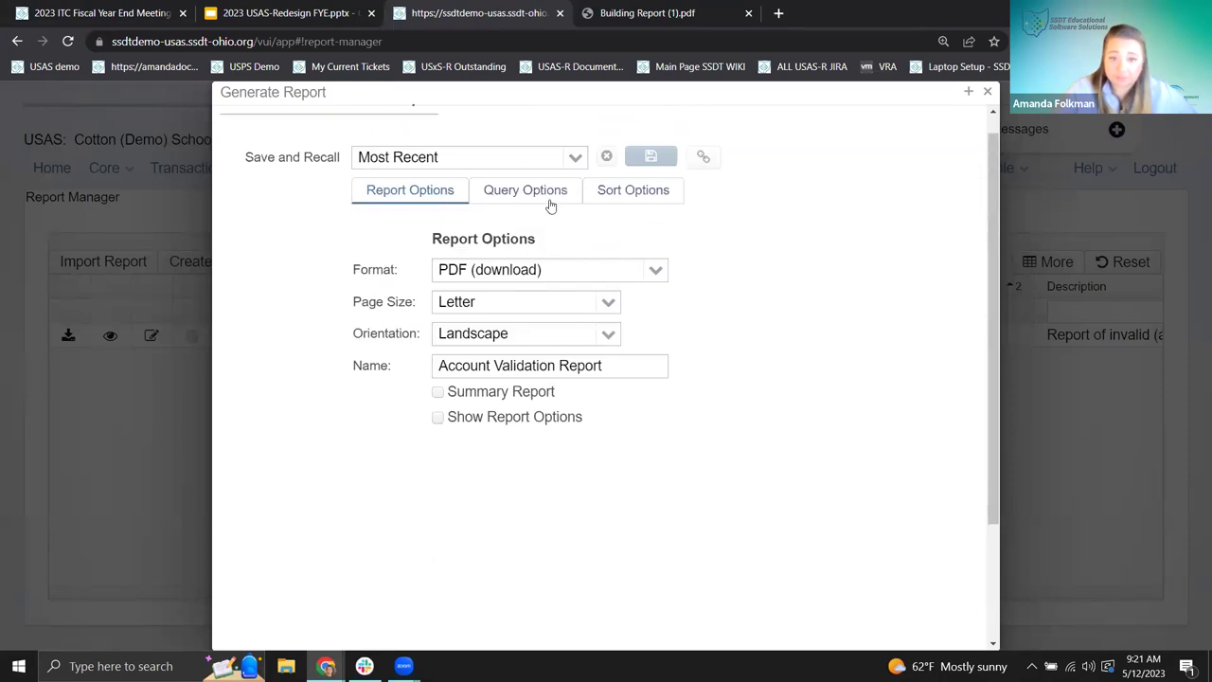
{"action": "left_click", "coordinate": [514, 196]}
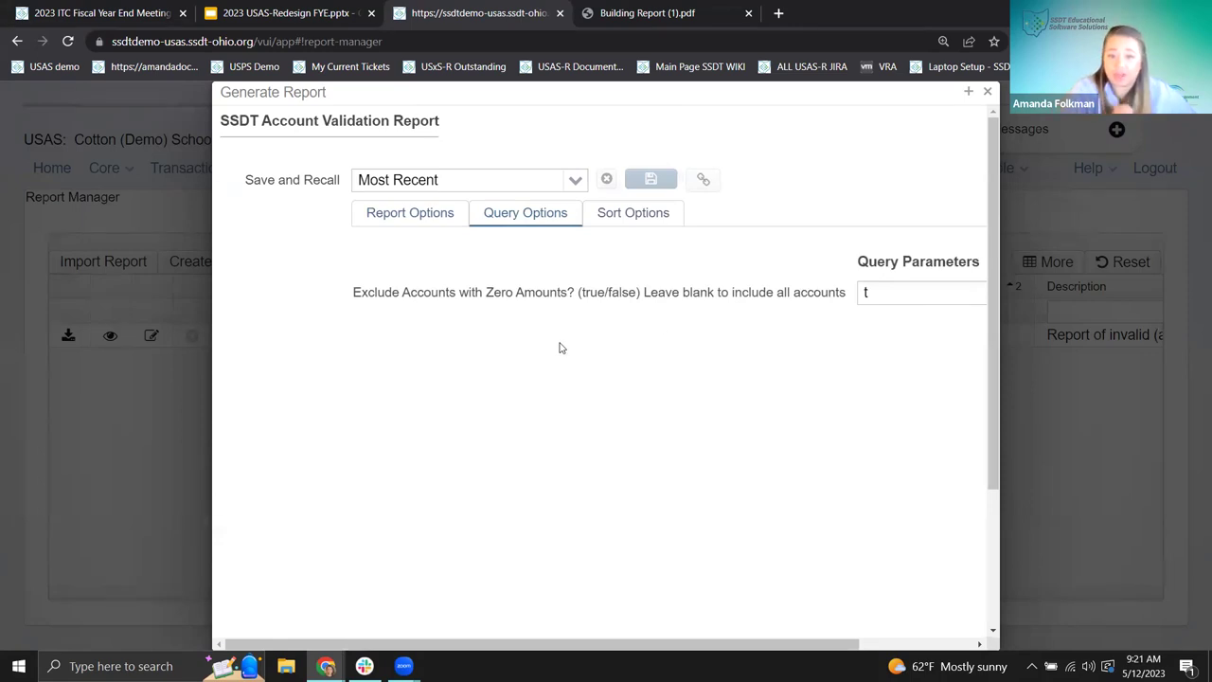
{"action": "left_click", "coordinate": [912, 294]}
{"action": "key", "text": "BackSpace"}
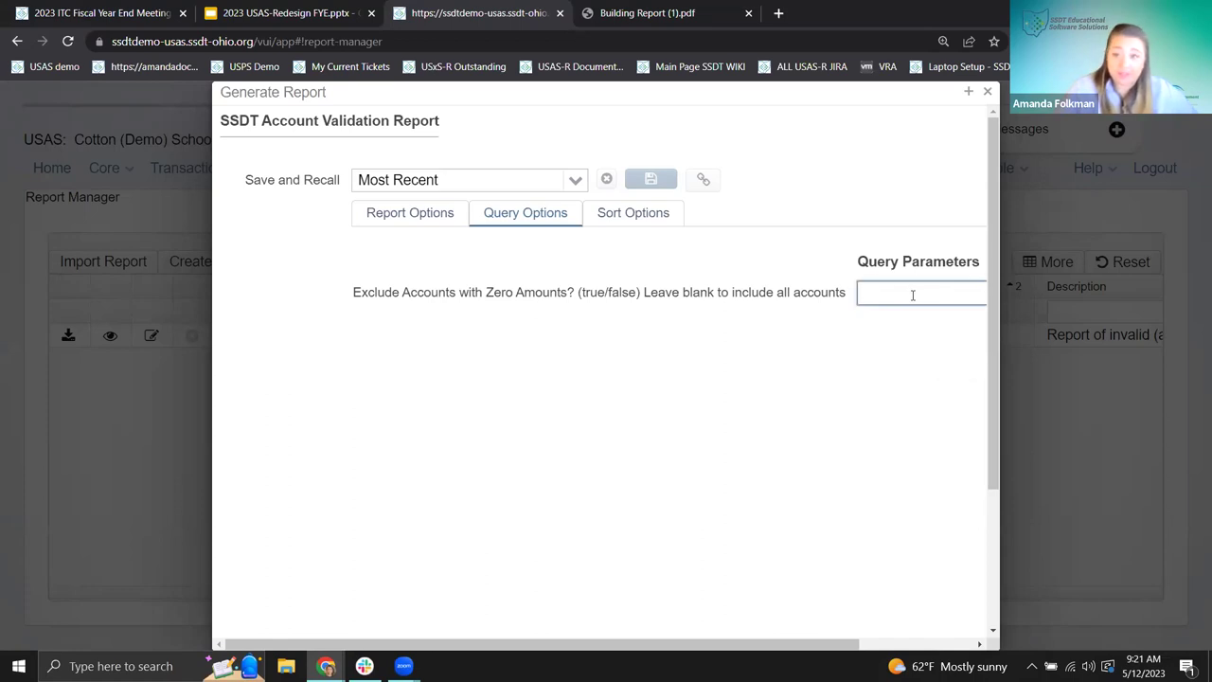
{"action": "left_click", "coordinate": [828, 429]}
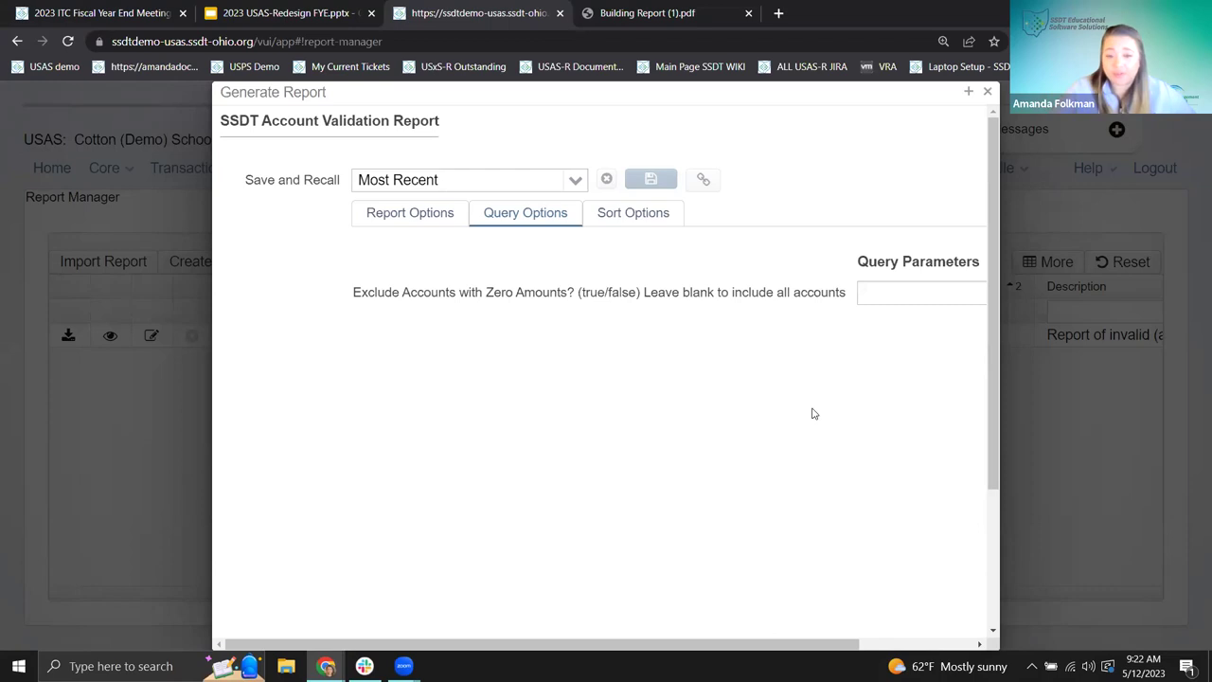
{"action": "scroll", "coordinate": [767, 367], "scroll_direction": "down", "scroll_amount": 5}
{"action": "left_click", "coordinate": [433, 566]}
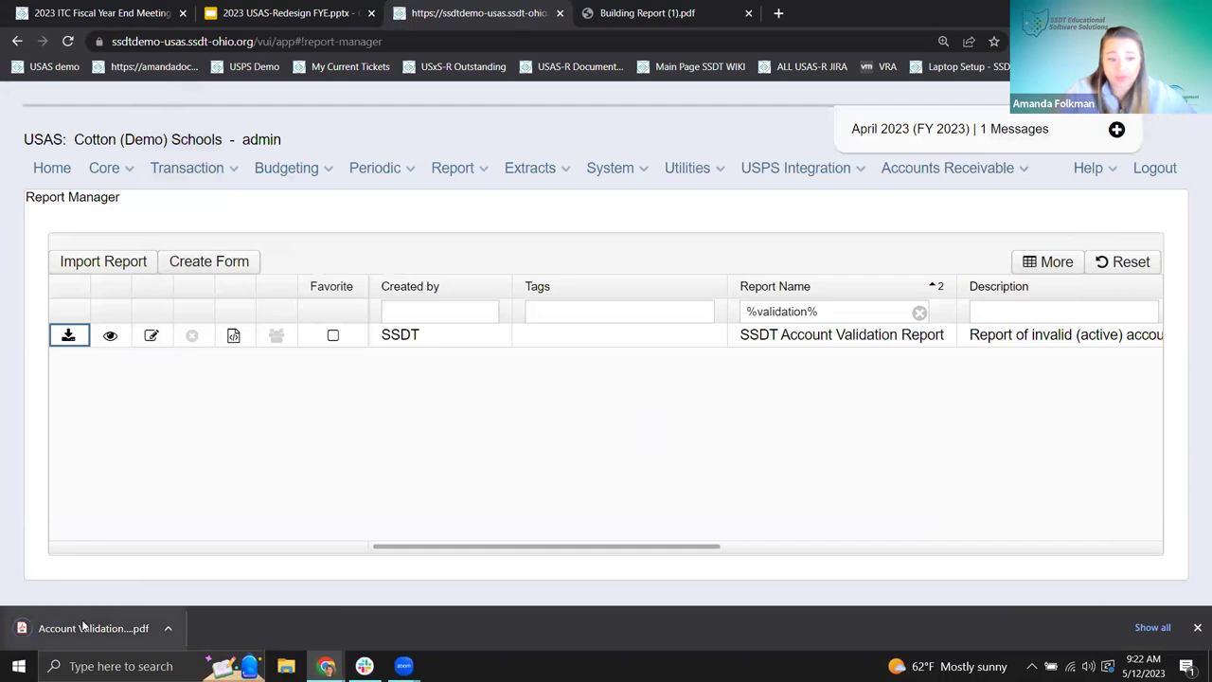
Open the downloaded Account Validation Report and enlarge it to 150%
{"action": "left_click", "coordinate": [103, 621]}
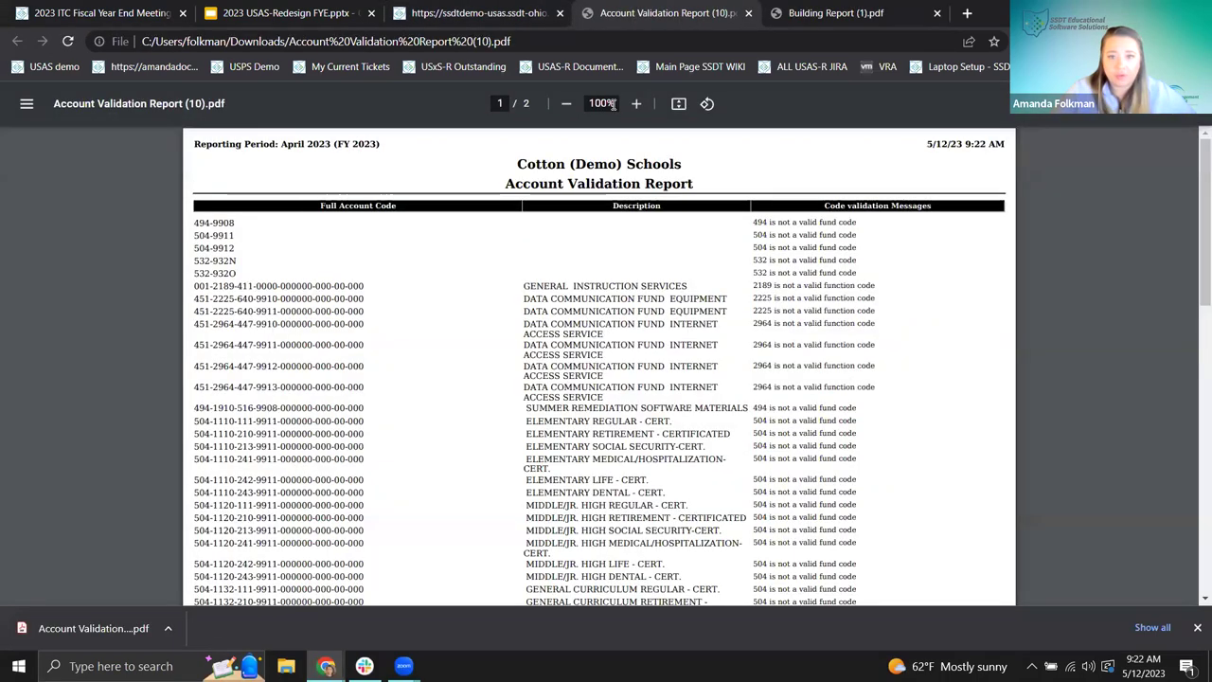
{"action": "left_click", "coordinate": [637, 103]}
{"action": "left_click", "coordinate": [637, 103]}
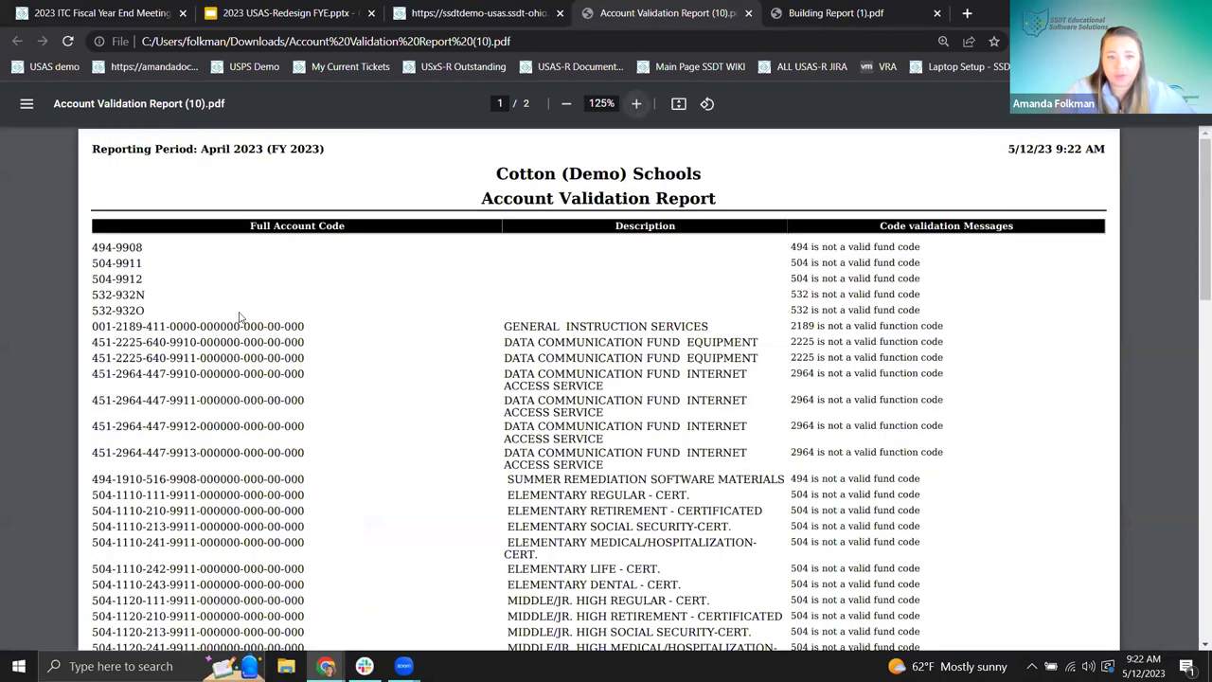
{"action": "left_click", "coordinate": [637, 103]}
Examine the listed account codes and their fund and function code validation messages through to the report's second page
{"action": "left_click_drag", "start_coordinate": [19, 272], "coordinate": [85, 273]}
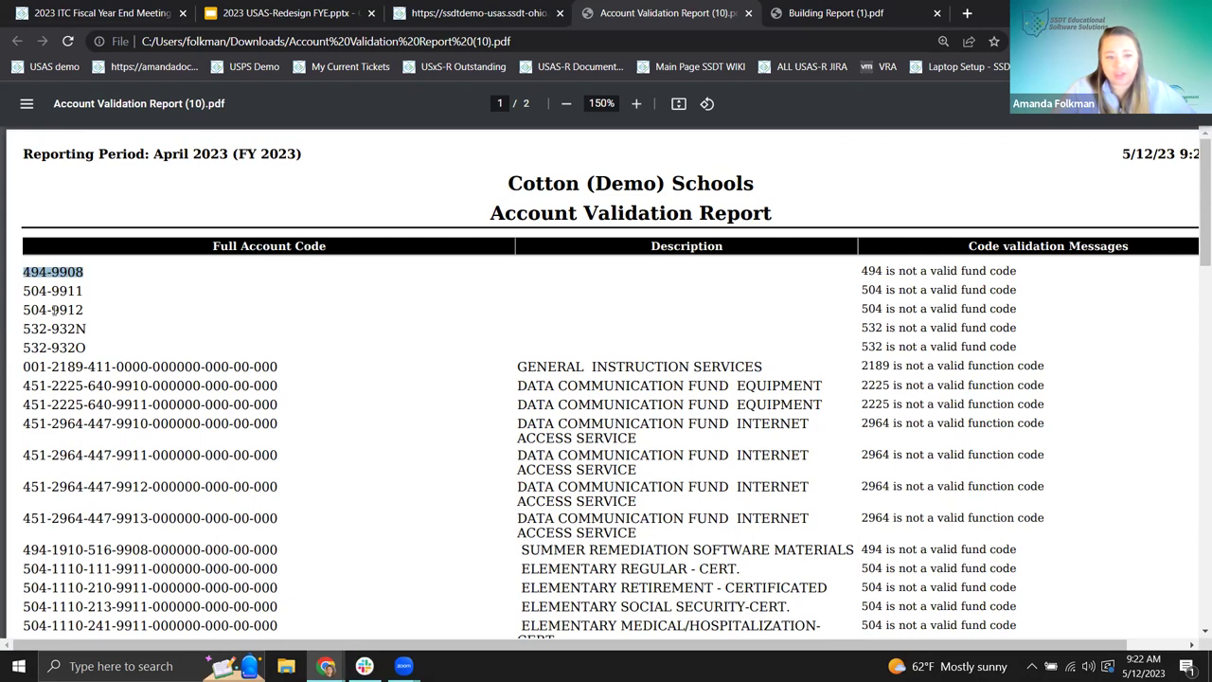
{"action": "left_click_drag", "start_coordinate": [40, 310], "coordinate": [66, 309]}
{"action": "left_click_drag", "start_coordinate": [860, 291], "coordinate": [1021, 295]}
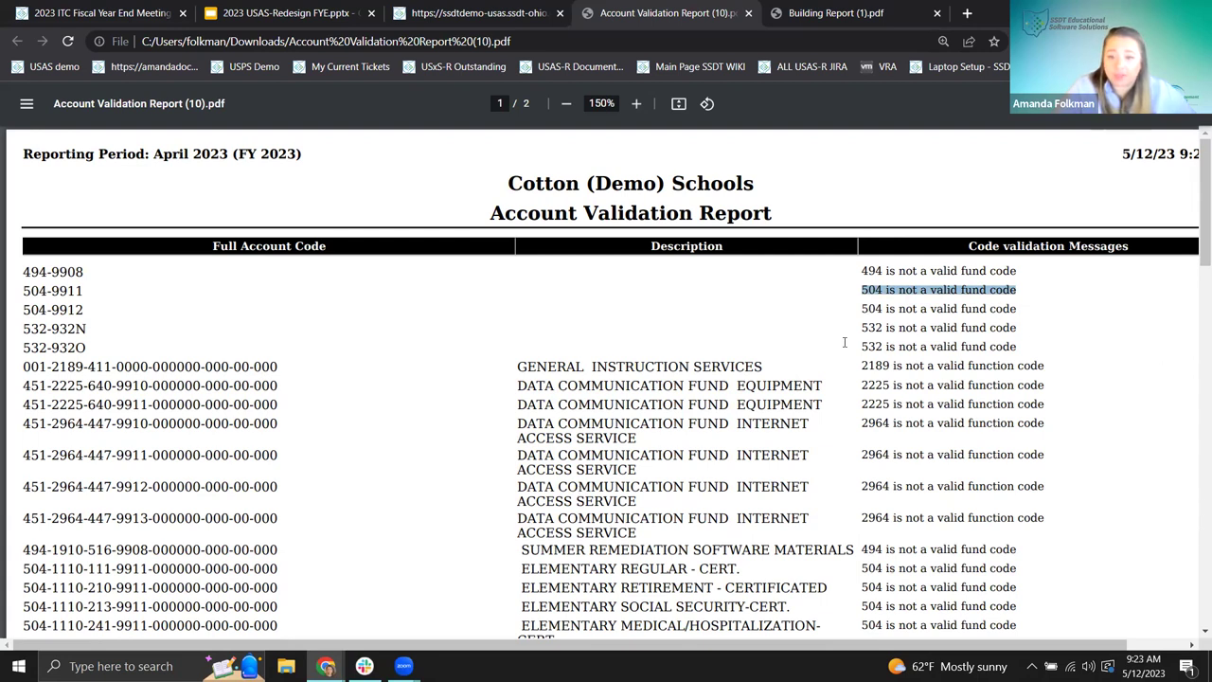
{"action": "left_click_drag", "start_coordinate": [862, 327], "coordinate": [1016, 327]}
{"action": "left_click_drag", "start_coordinate": [861, 346], "coordinate": [945, 346]}
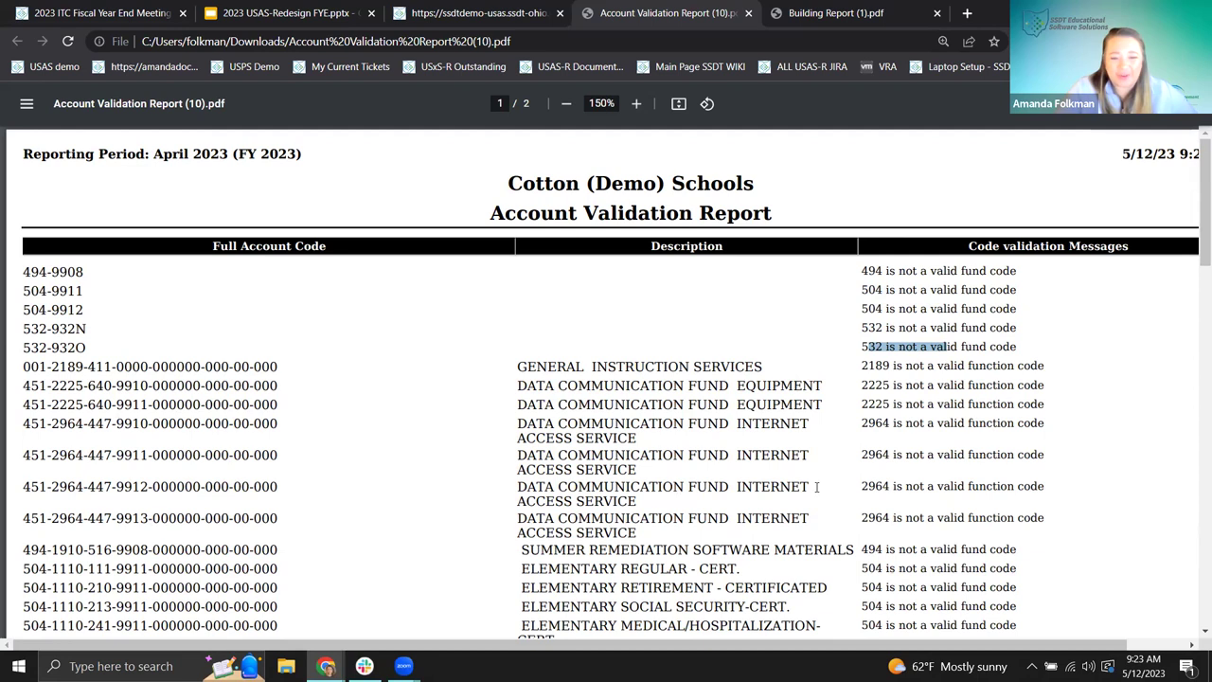
{"action": "scroll", "coordinate": [860, 294], "scroll_direction": "down", "scroll_amount": 1}
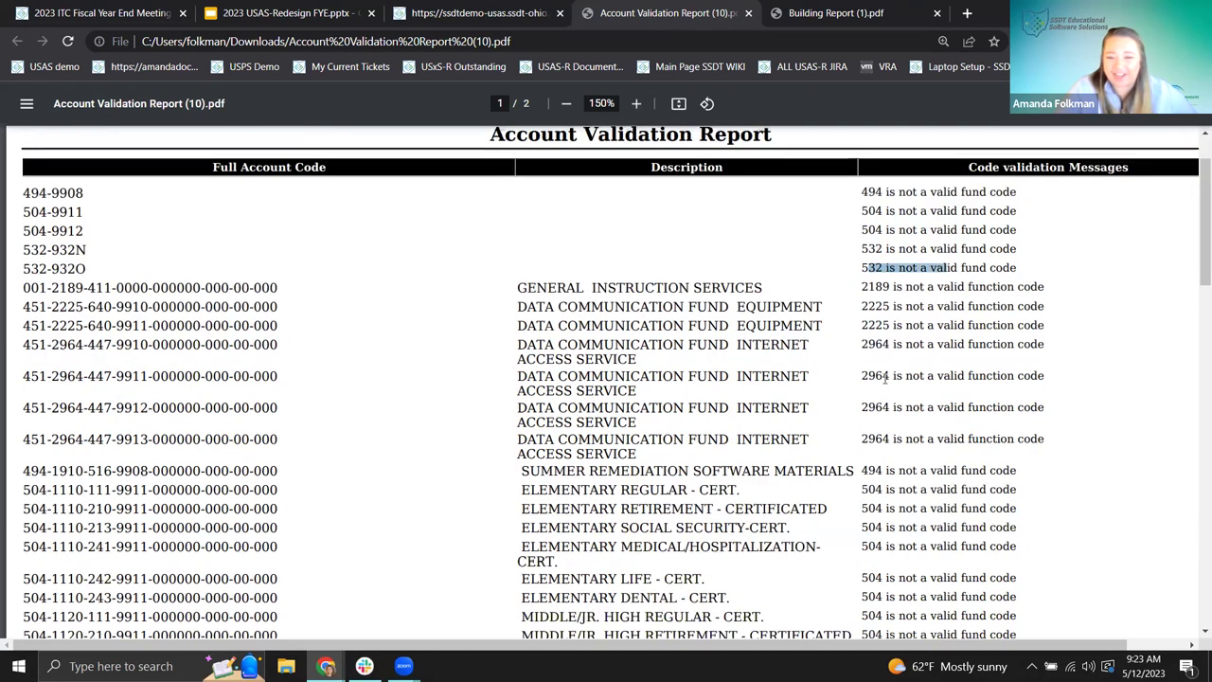
{"action": "left_click_drag", "start_coordinate": [861, 377], "coordinate": [1059, 369]}
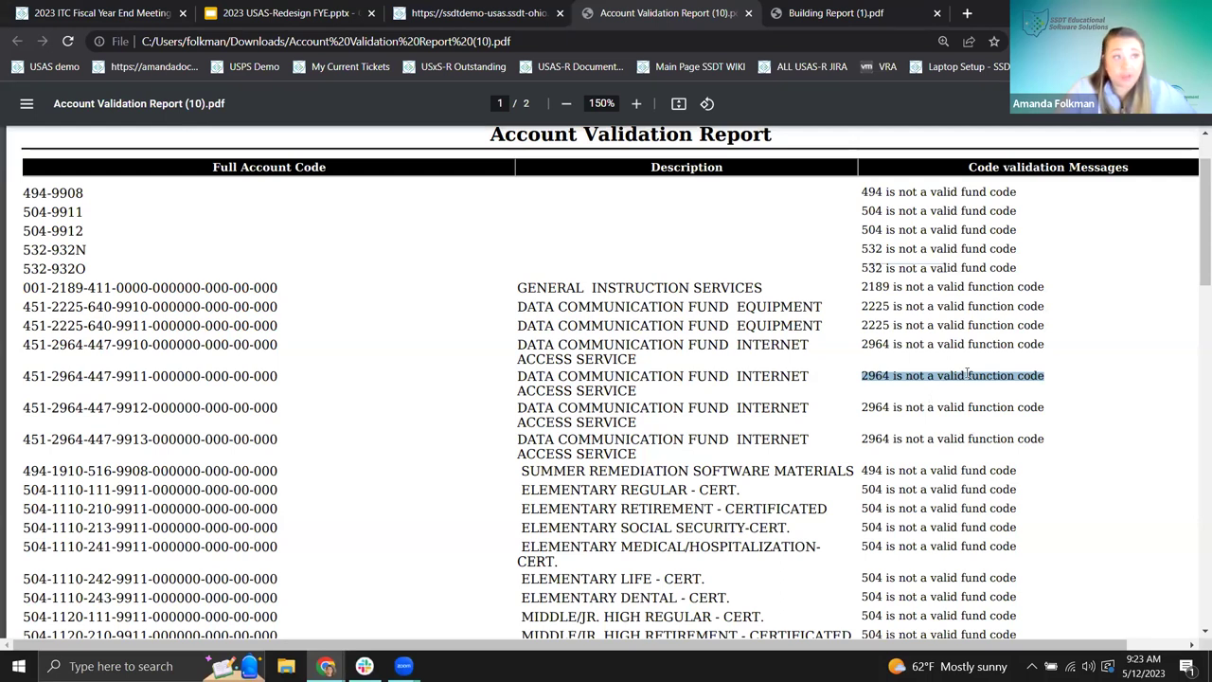
{"action": "scroll", "coordinate": [966, 374], "scroll_direction": "down", "scroll_amount": 5}
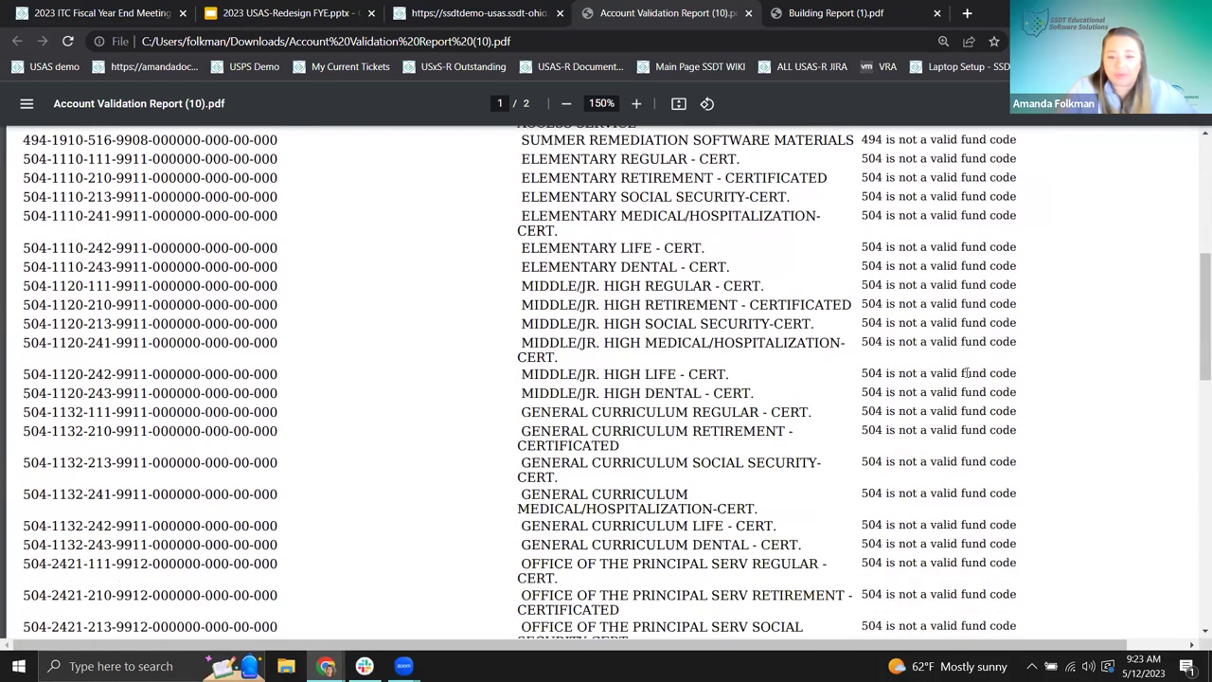
{"action": "scroll", "coordinate": [966, 374], "scroll_direction": "down", "scroll_amount": 13}
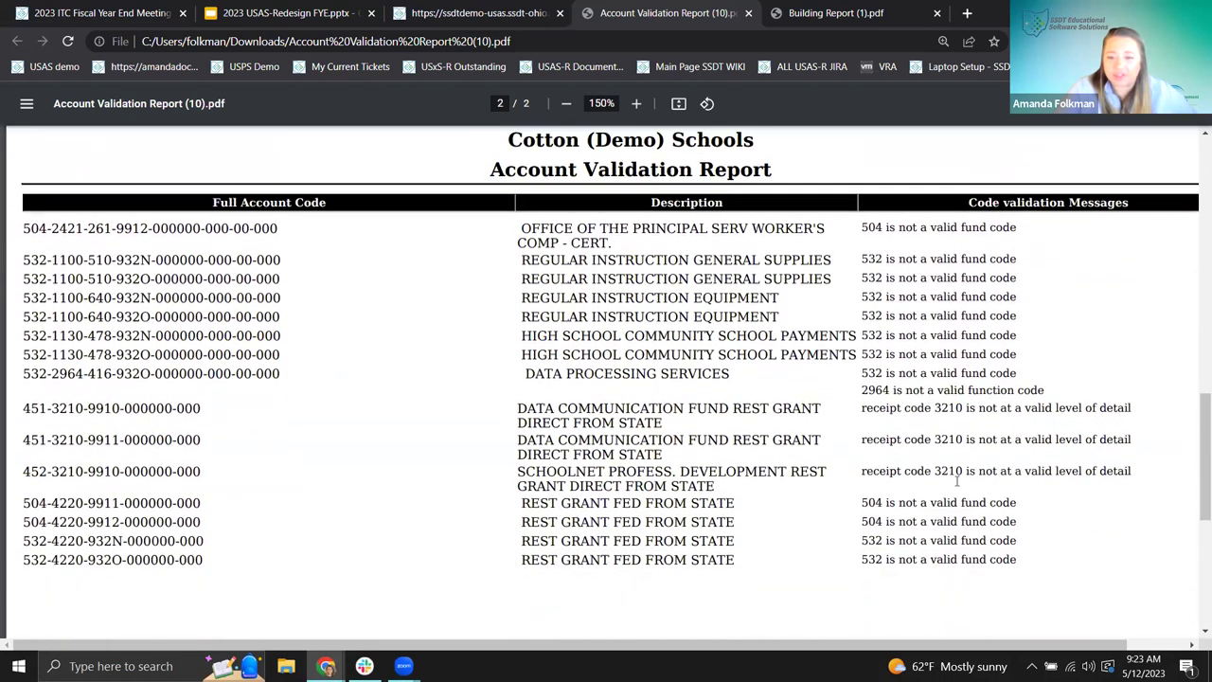
Examine the receipt code 3210 validation messages, return to the start of the report and close it
{"action": "left_click_drag", "start_coordinate": [873, 440], "coordinate": [1092, 441]}
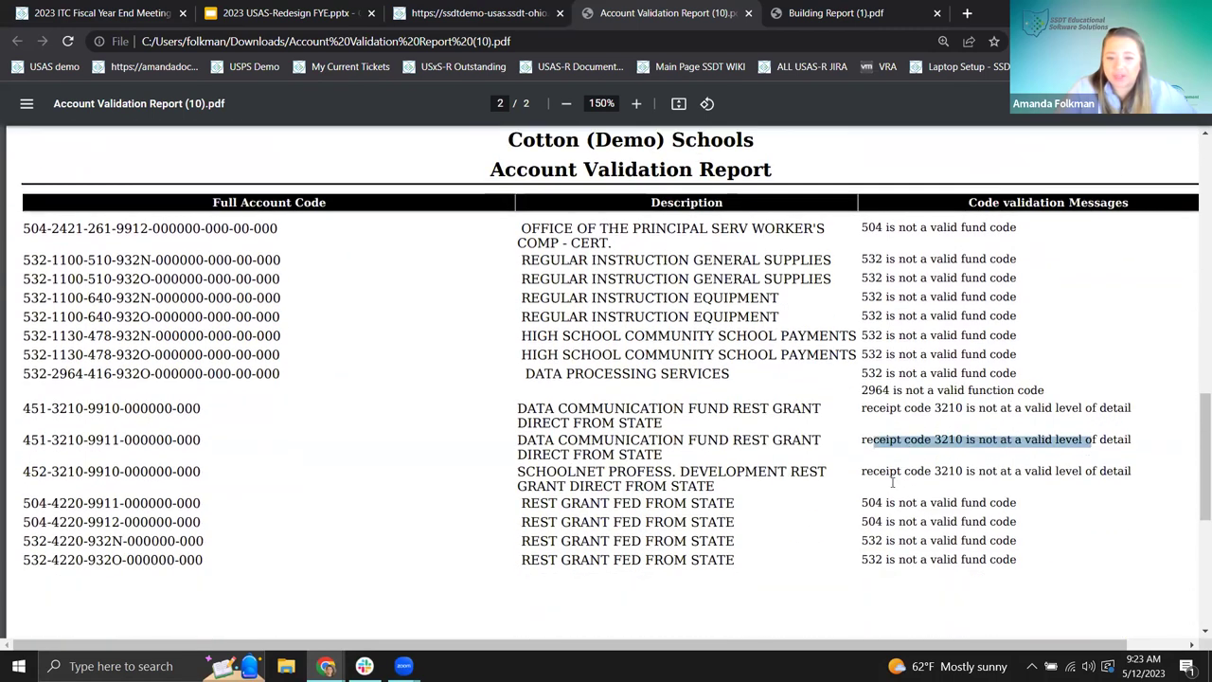
{"action": "left_click", "coordinate": [893, 447]}
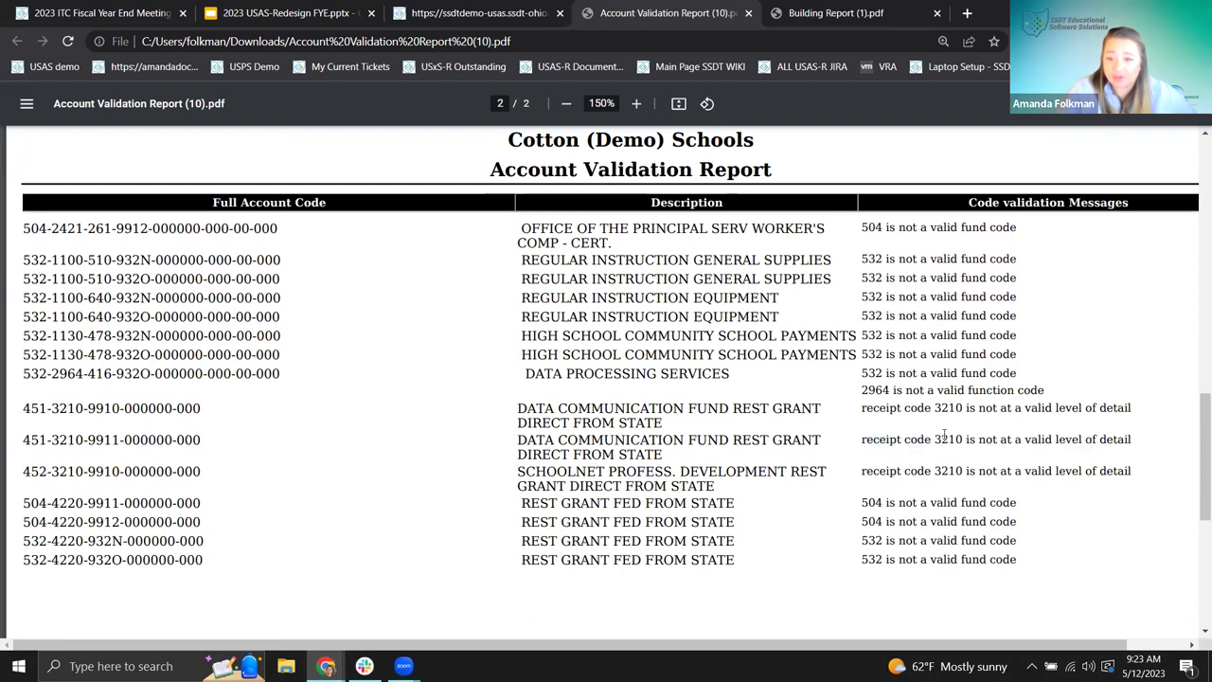
{"action": "double_click", "coordinate": [950, 439]}
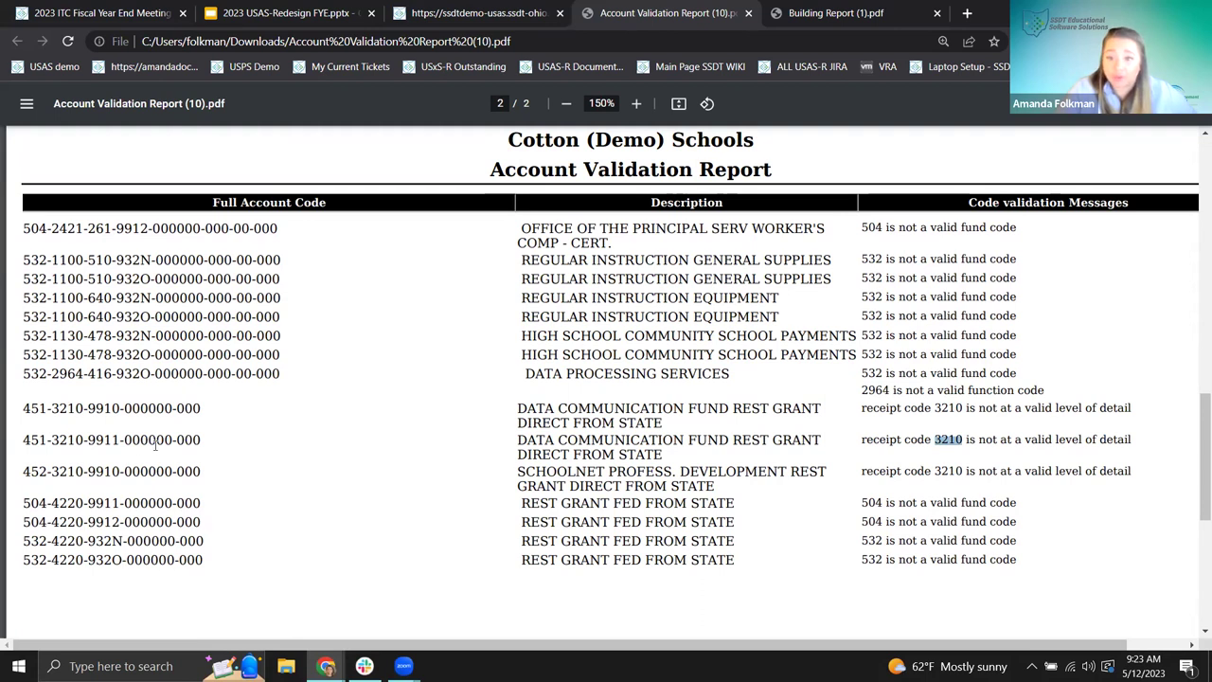
{"action": "left_click", "coordinate": [1037, 445]}
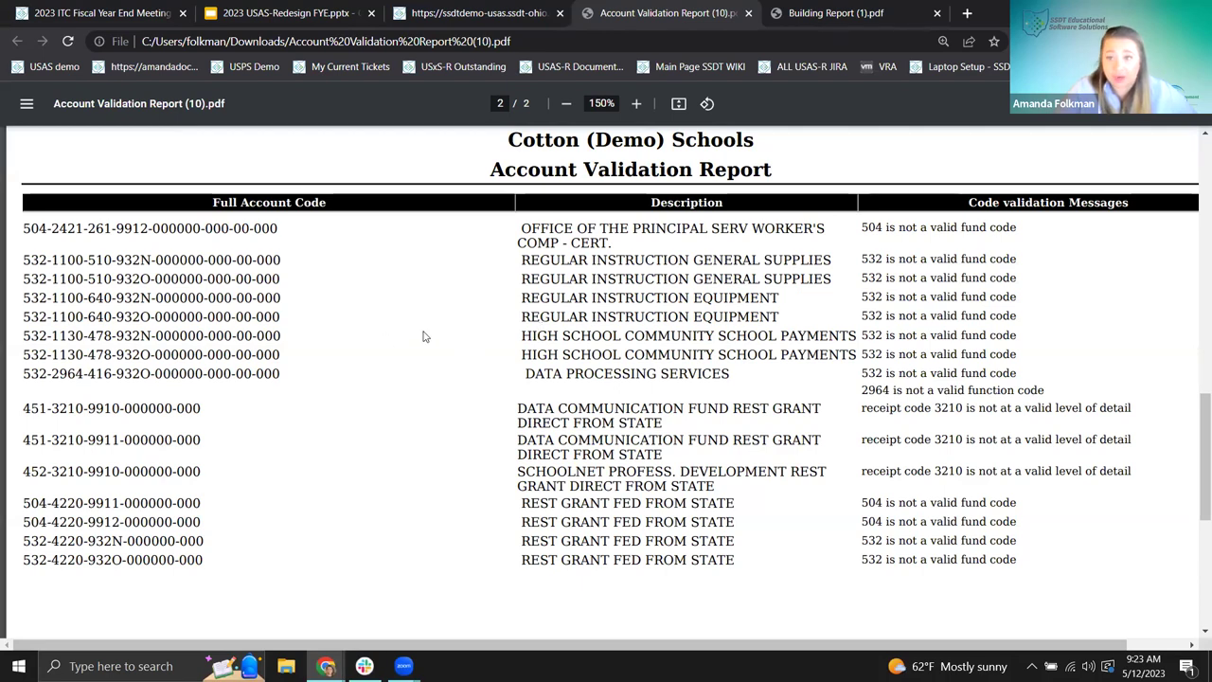
{"action": "scroll", "coordinate": [424, 338], "scroll_direction": "up", "scroll_amount": 10}
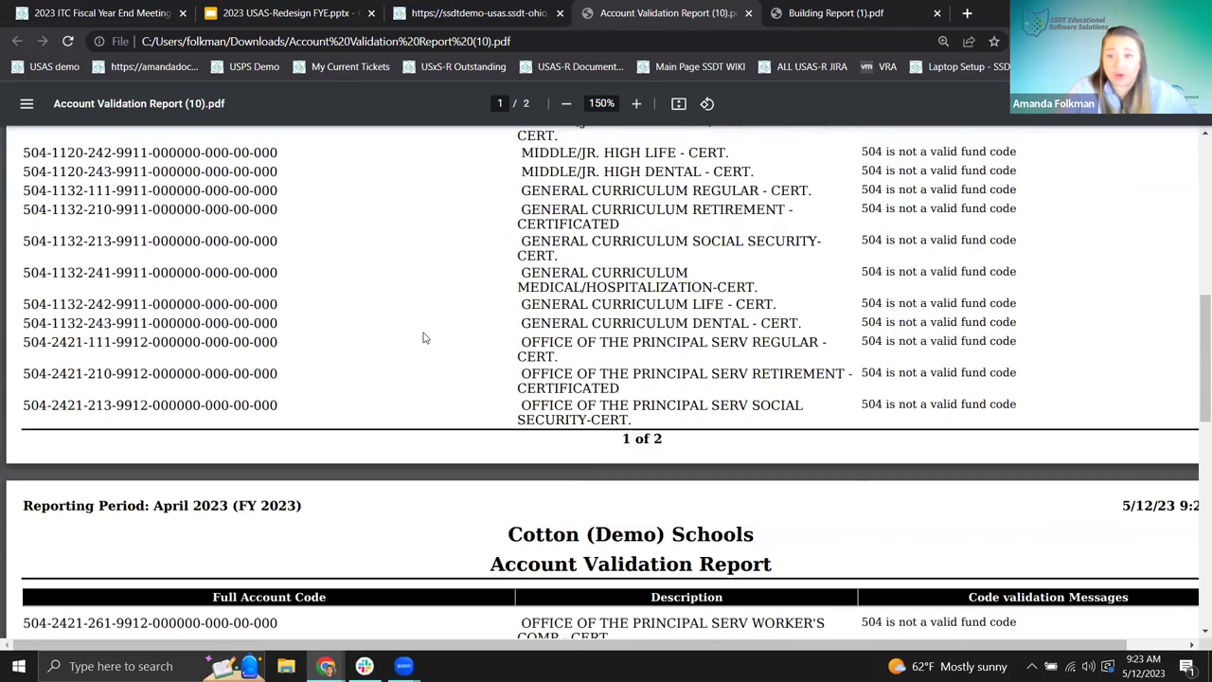
{"action": "scroll", "coordinate": [424, 338], "scroll_direction": "up", "scroll_amount": 1}
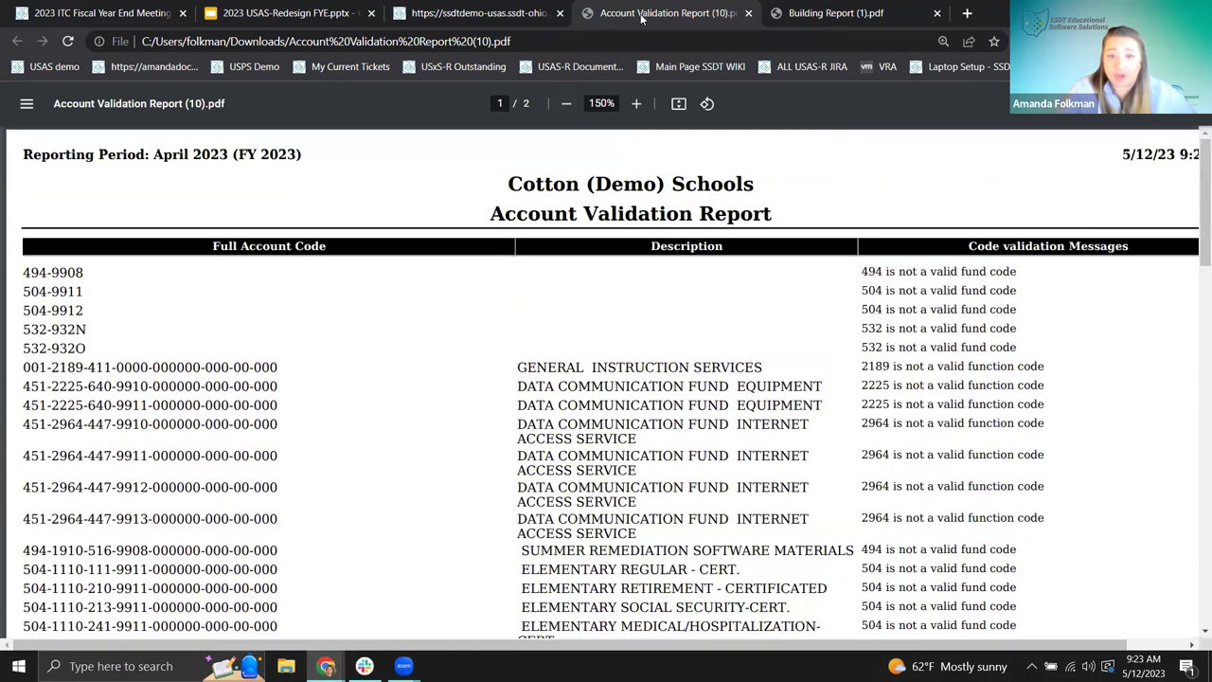
{"action": "left_click", "coordinate": [748, 13]}
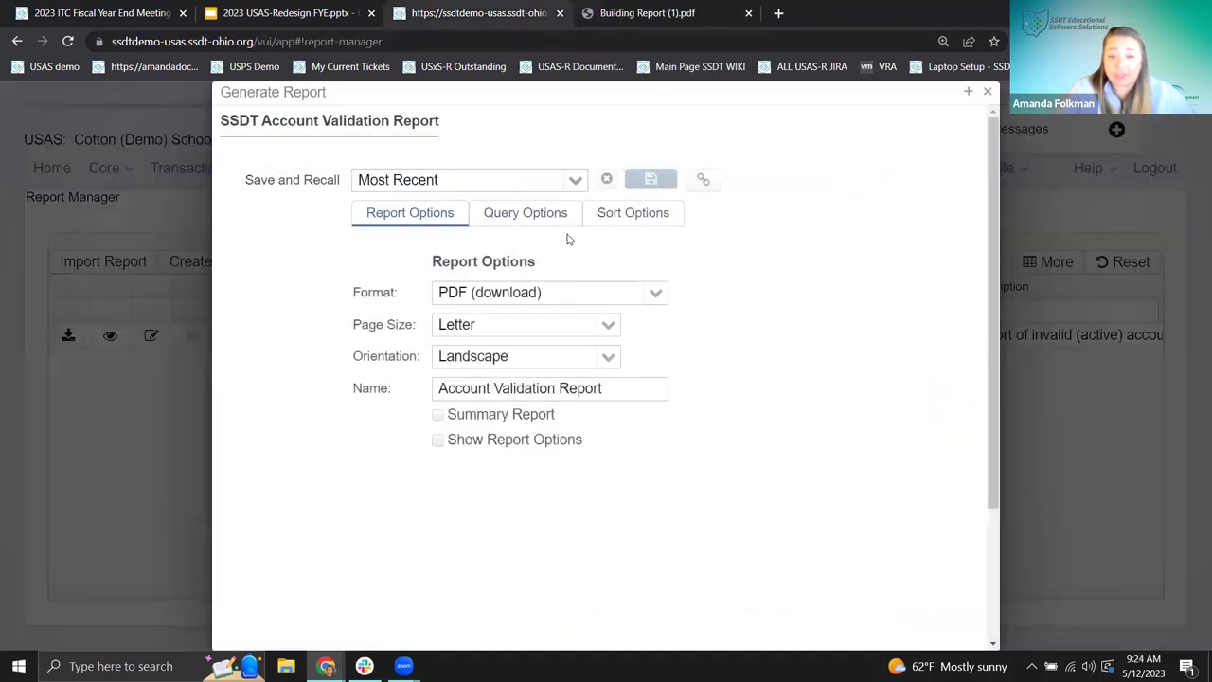
Set the parameter for excluding accounts with zero amounts to t and generate the Account Validation Report again
{"action": "left_click", "coordinate": [532, 213]}
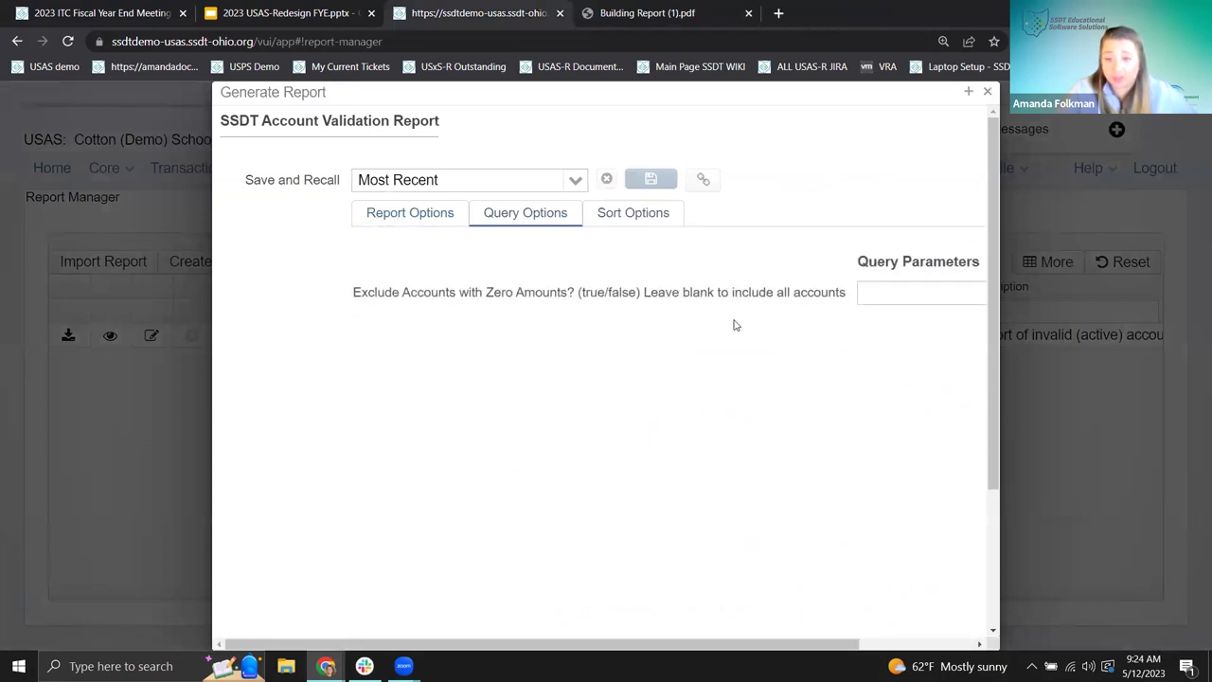
{"action": "left_click", "coordinate": [869, 292]}
{"action": "type", "text": "t"}
{"action": "left_click", "coordinate": [836, 404]}
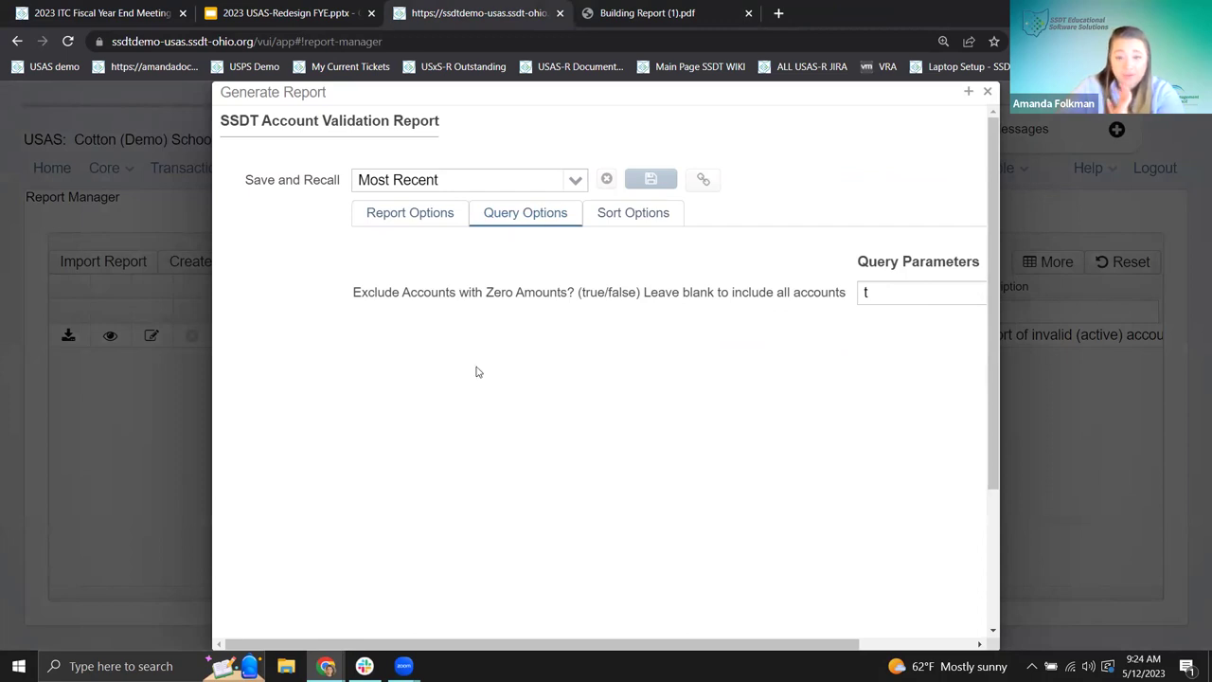
{"action": "scroll", "coordinate": [490, 385], "scroll_direction": "down", "scroll_amount": 5}
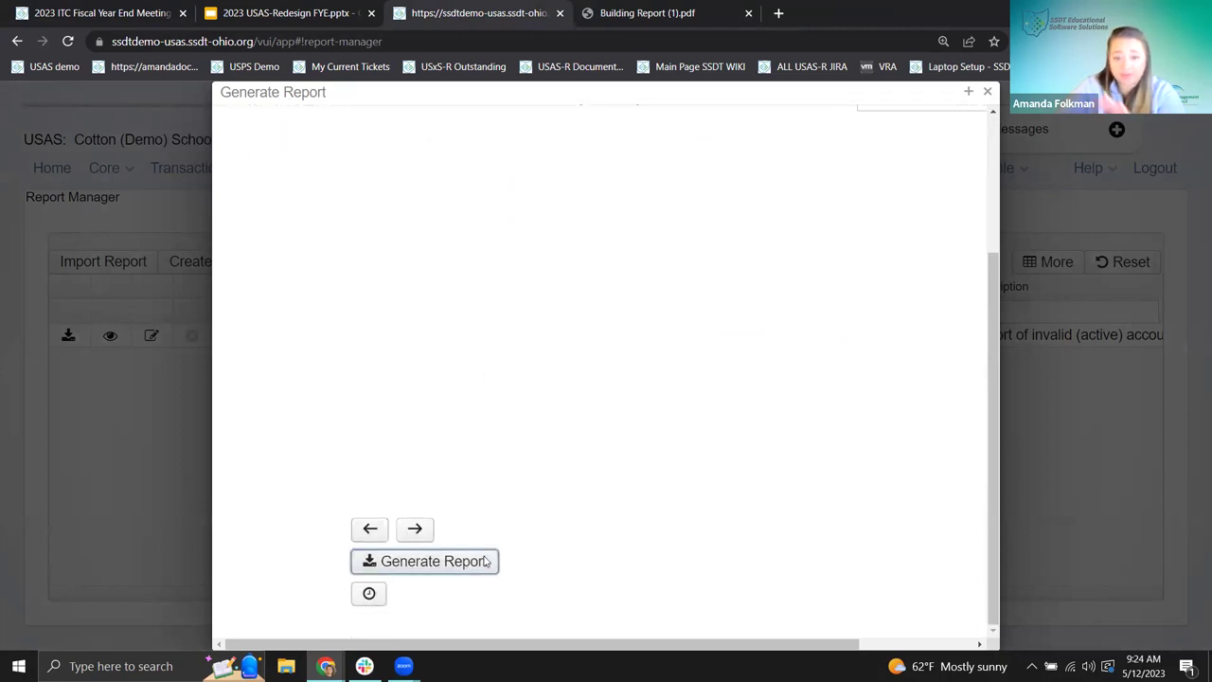
{"action": "left_click", "coordinate": [485, 560]}
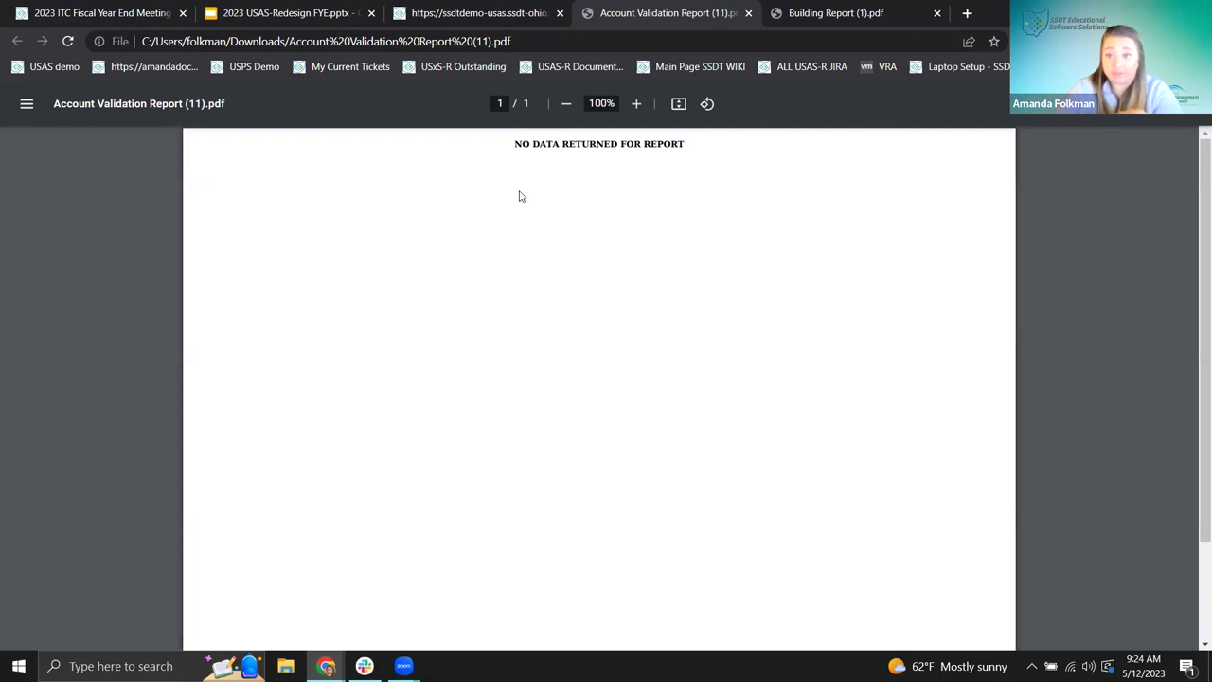
Close the open Account Validation and Building Report PDFs and switch back to the USAS-Redesign FYE presentation in Google Slides
{"action": "left_click", "coordinate": [750, 13]}
{"action": "left_click", "coordinate": [749, 13]}
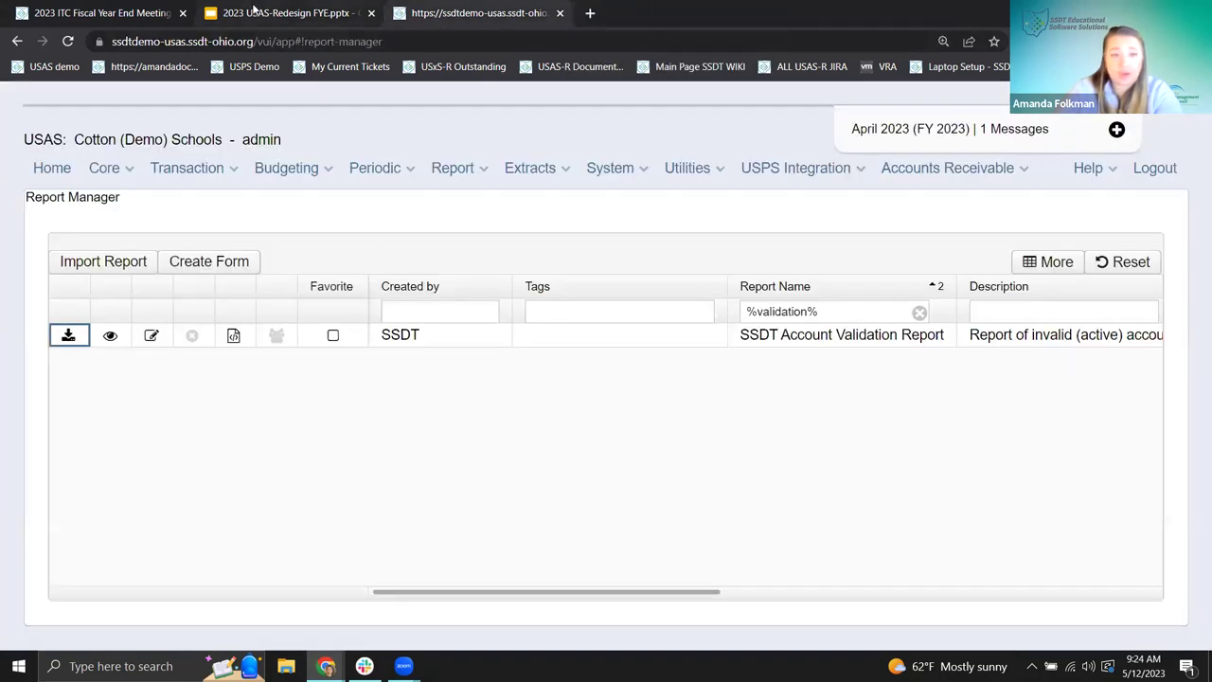
{"action": "left_click", "coordinate": [255, 13]}
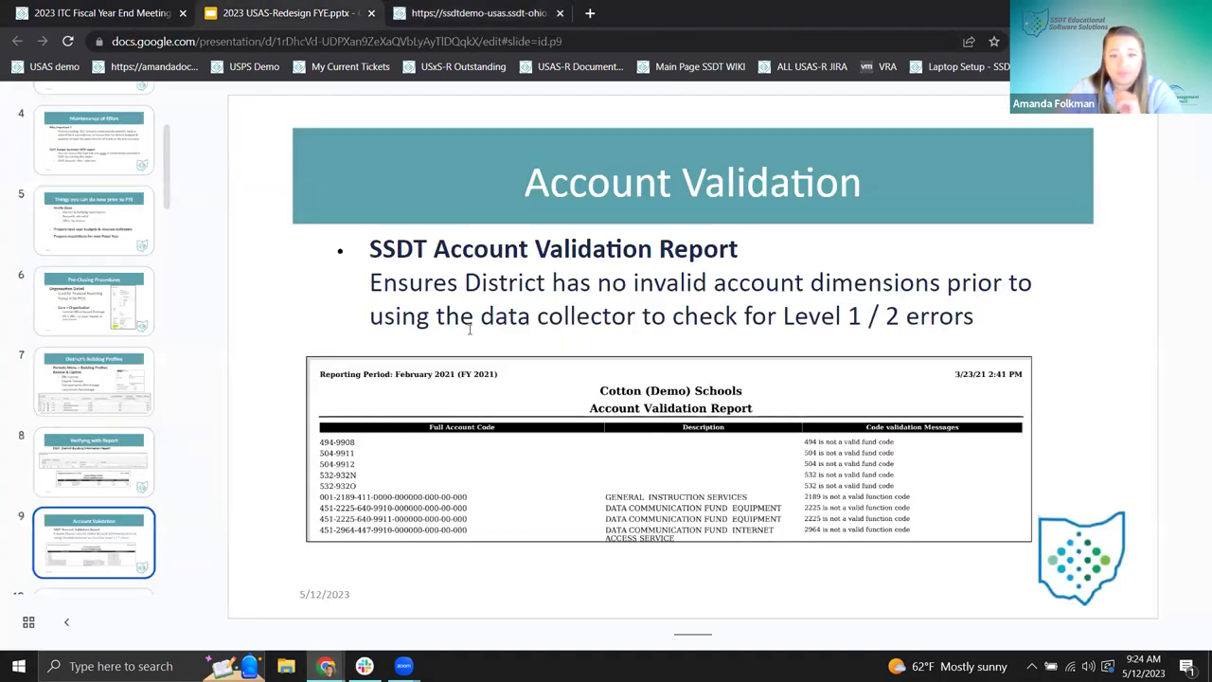
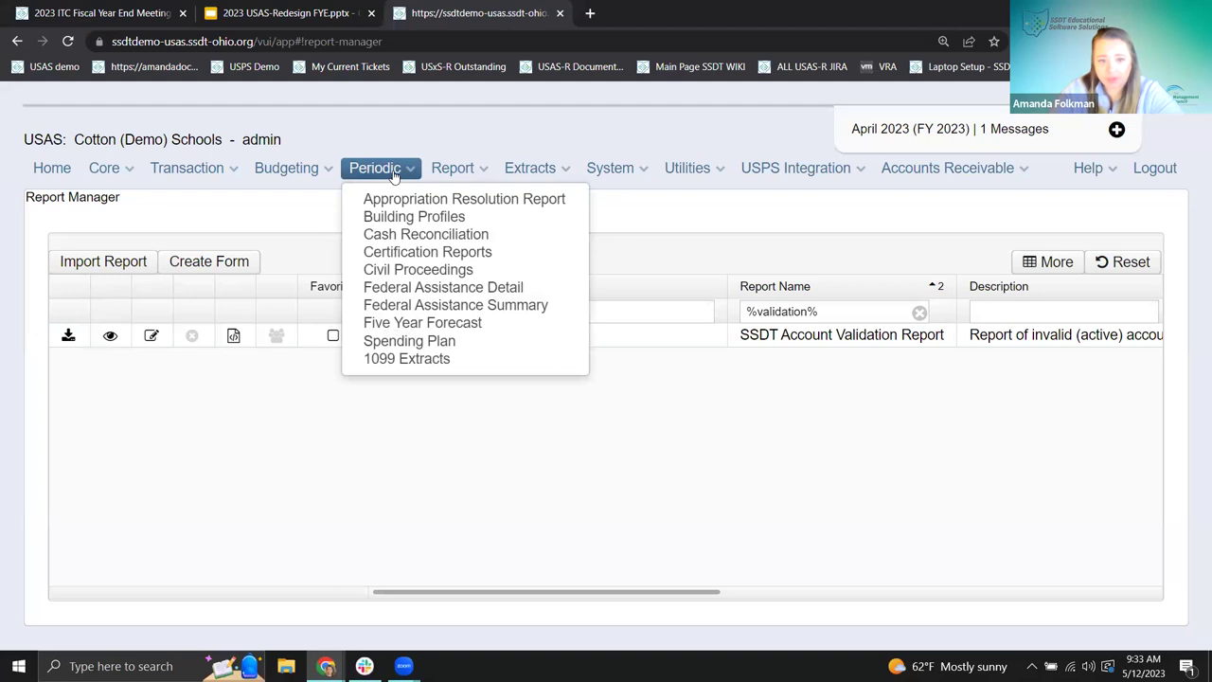
Start a new Cash Reconciliation record and set its posting period to June 2023 (FY 2023)
{"action": "left_click", "coordinate": [416, 234]}
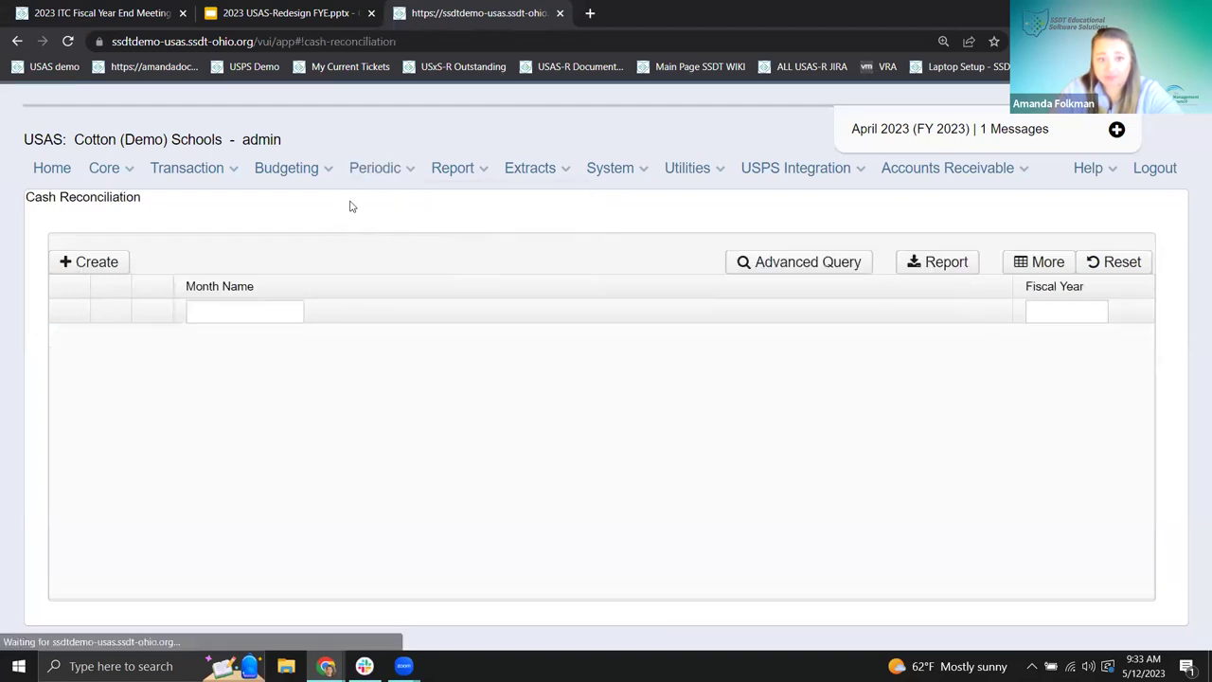
{"action": "left_click", "coordinate": [79, 262]}
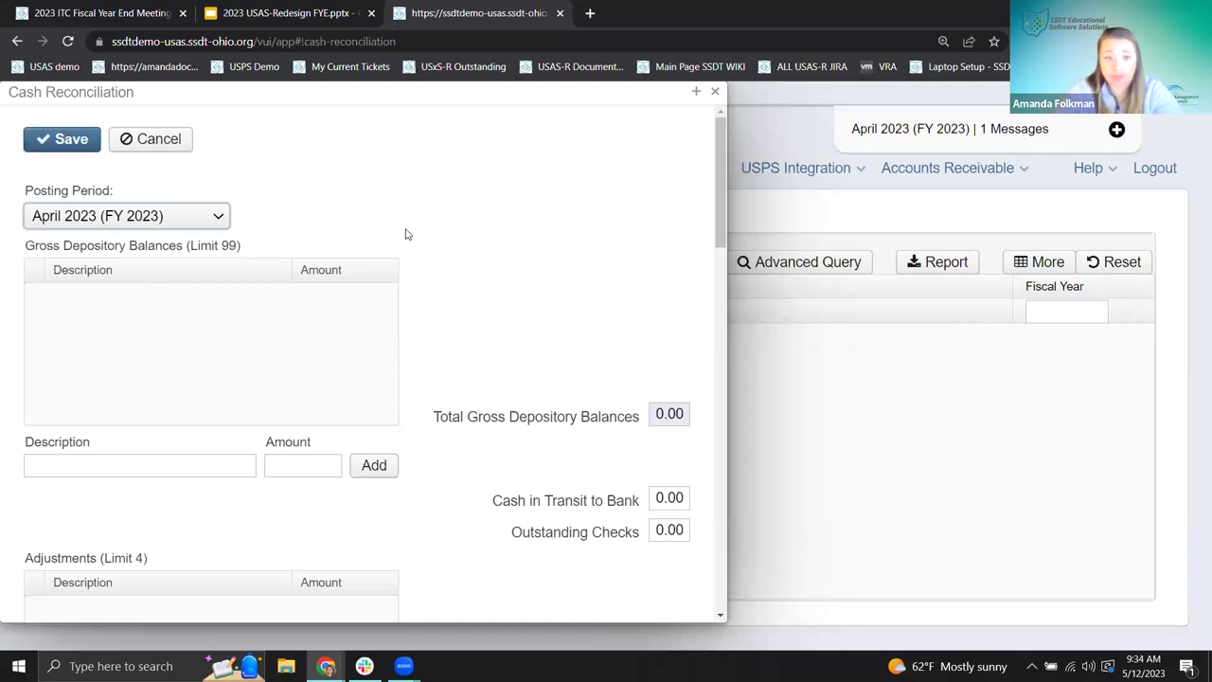
{"action": "left_click", "coordinate": [225, 219]}
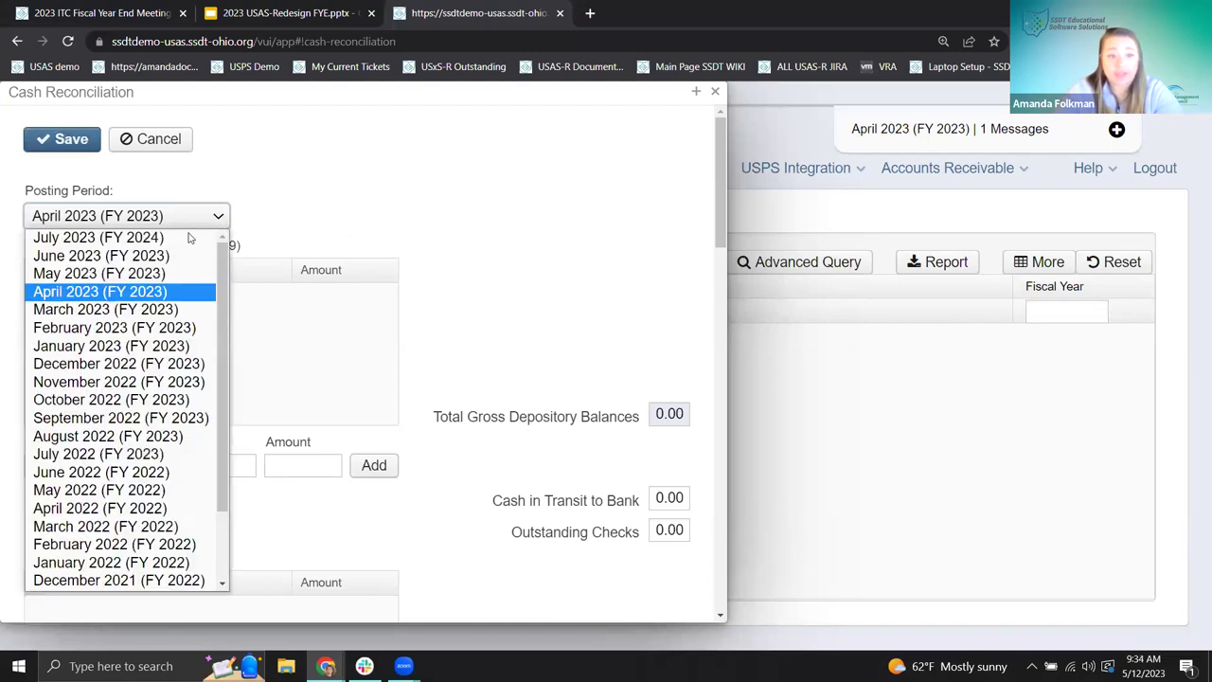
{"action": "left_click", "coordinate": [171, 238]}
{"action": "left_click", "coordinate": [216, 218]}
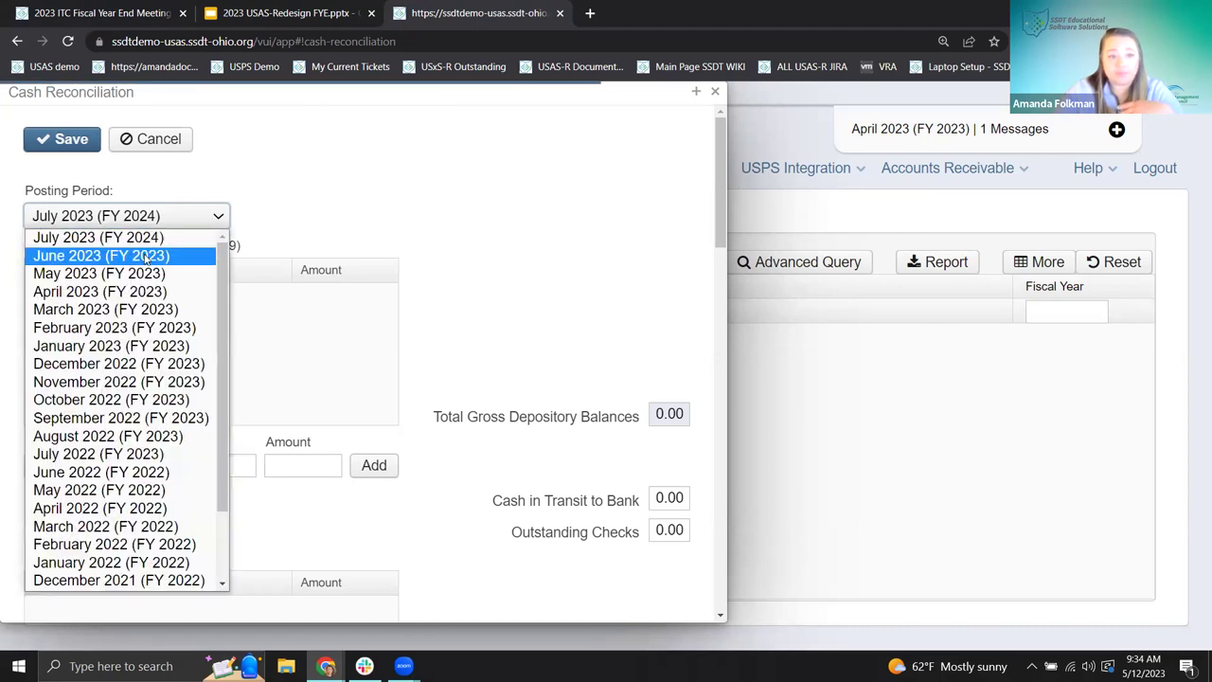
{"action": "left_click", "coordinate": [100, 256]}
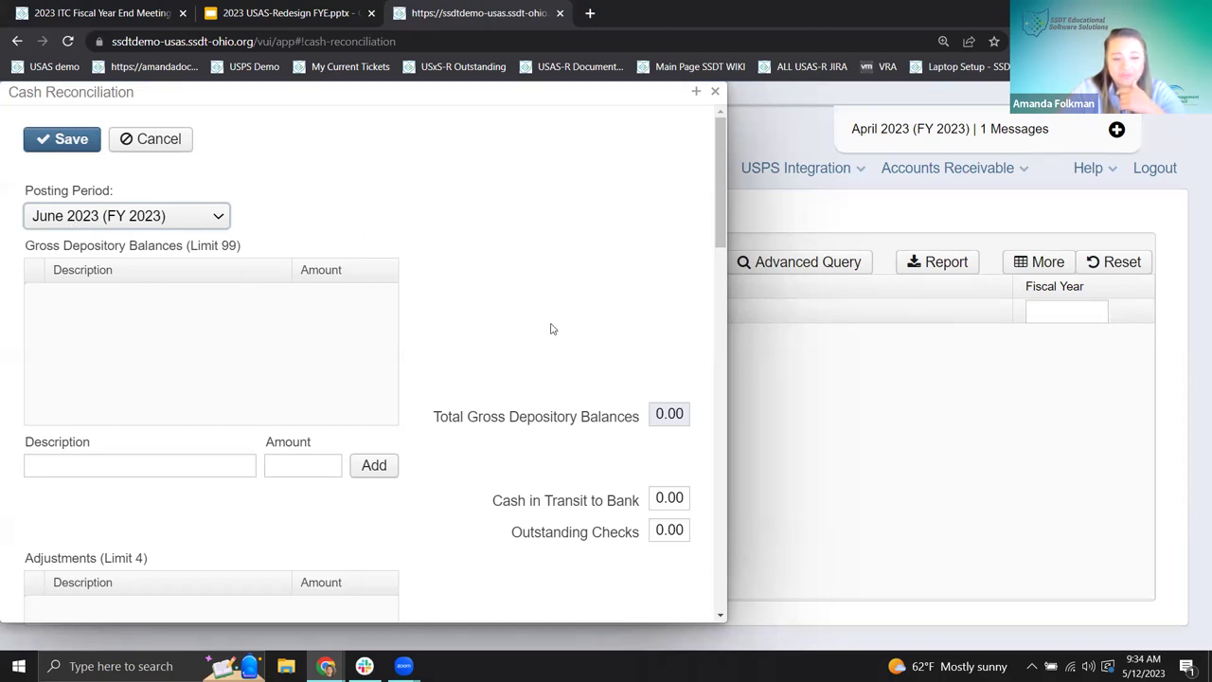
Add a gross depository balance described as Bank 1 with an amount of 100000 to the cash reconciliation
{"action": "left_click", "coordinate": [132, 465]}
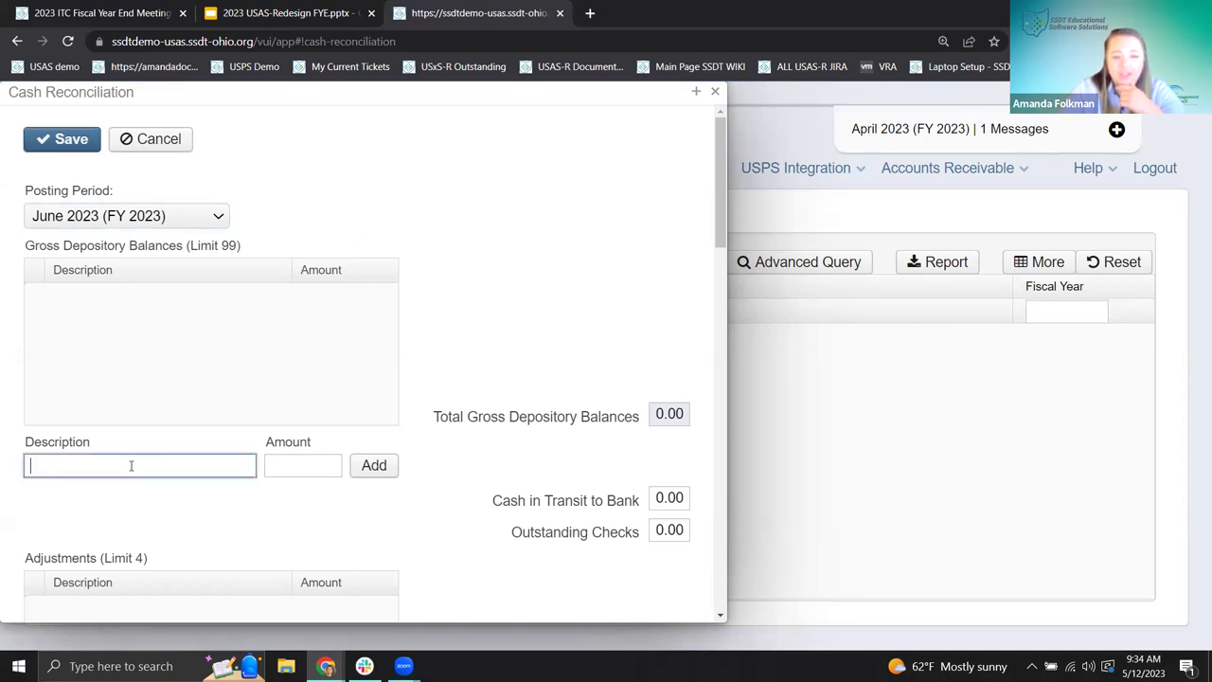
{"action": "type", "text": "Bana"}
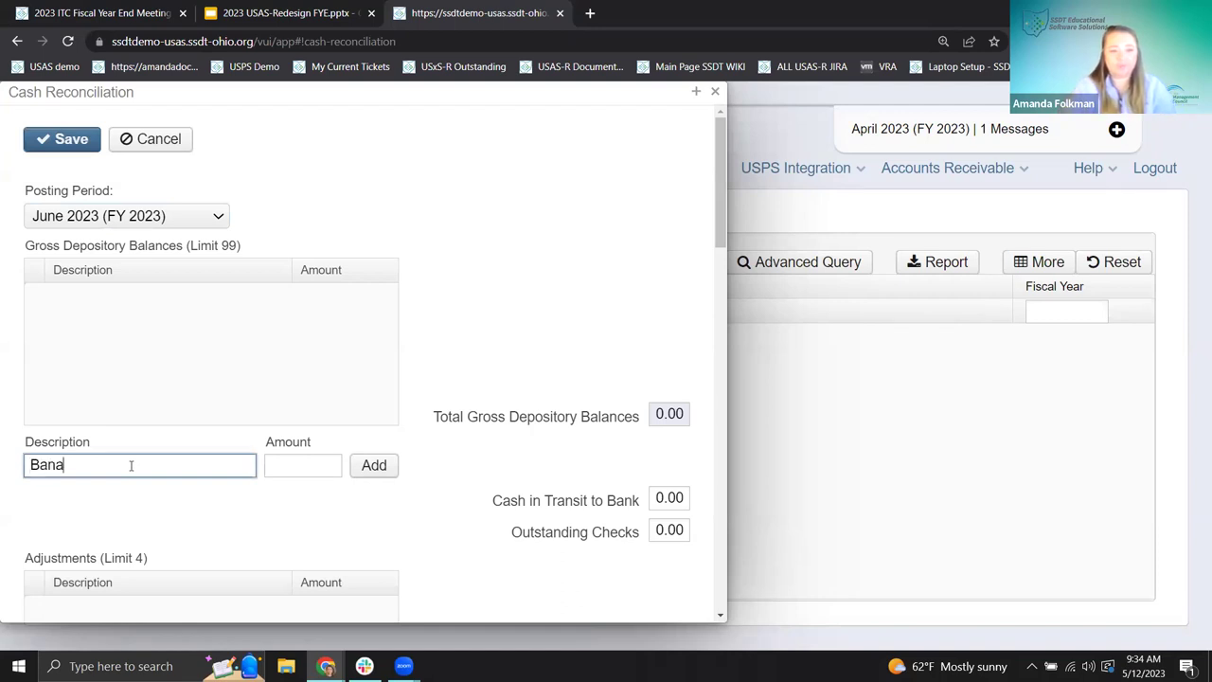
{"action": "key", "text": "BackSpace"}
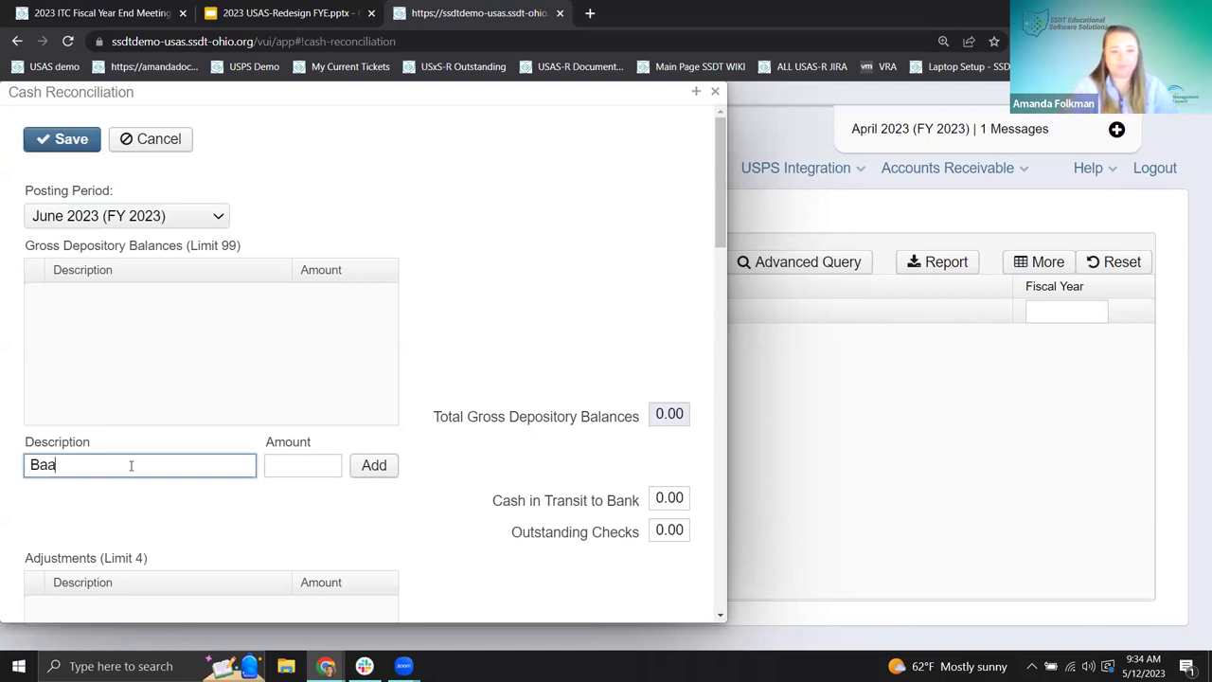
{"action": "key", "text": "BackSpace"}
{"action": "type", "text": "nk "}
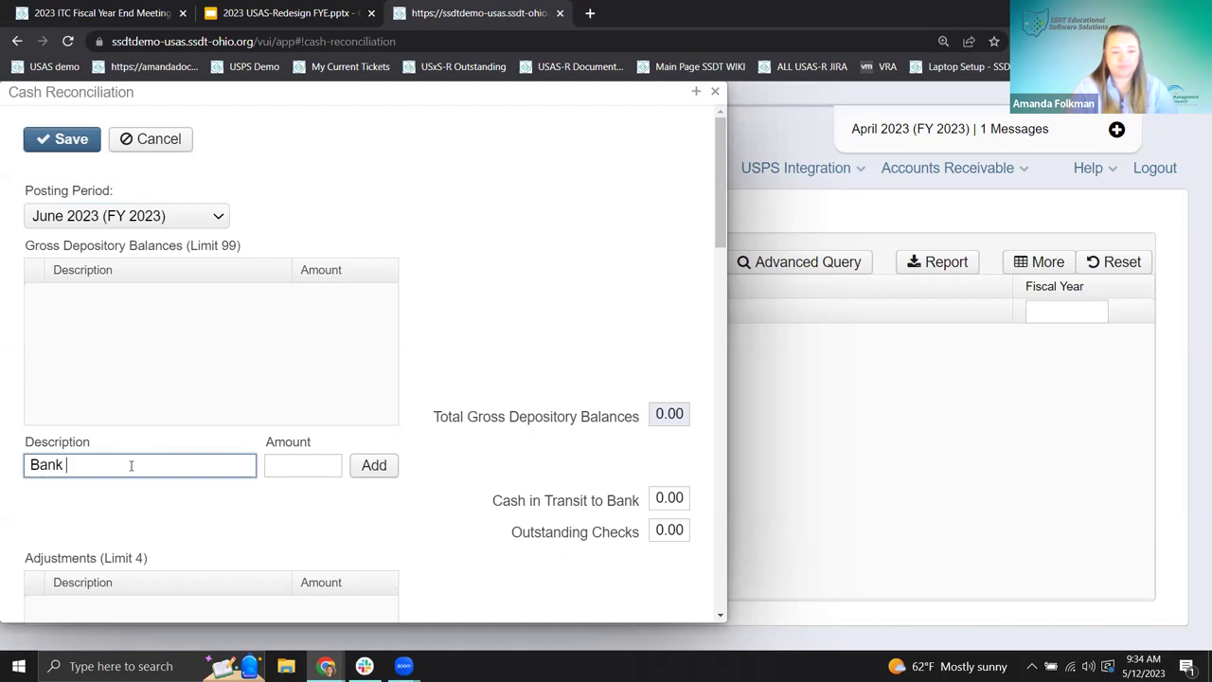
{"action": "type", "text": "1"}
{"action": "key", "text": "Tab"}
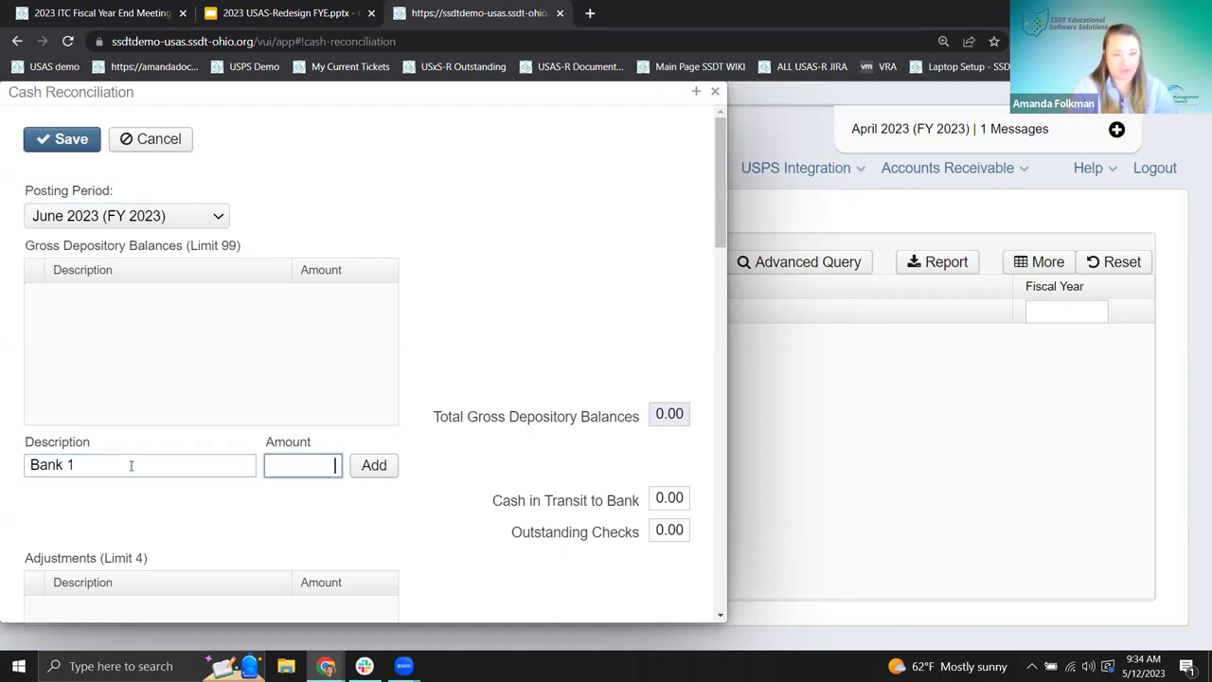
{"action": "type", "text": "100000"}
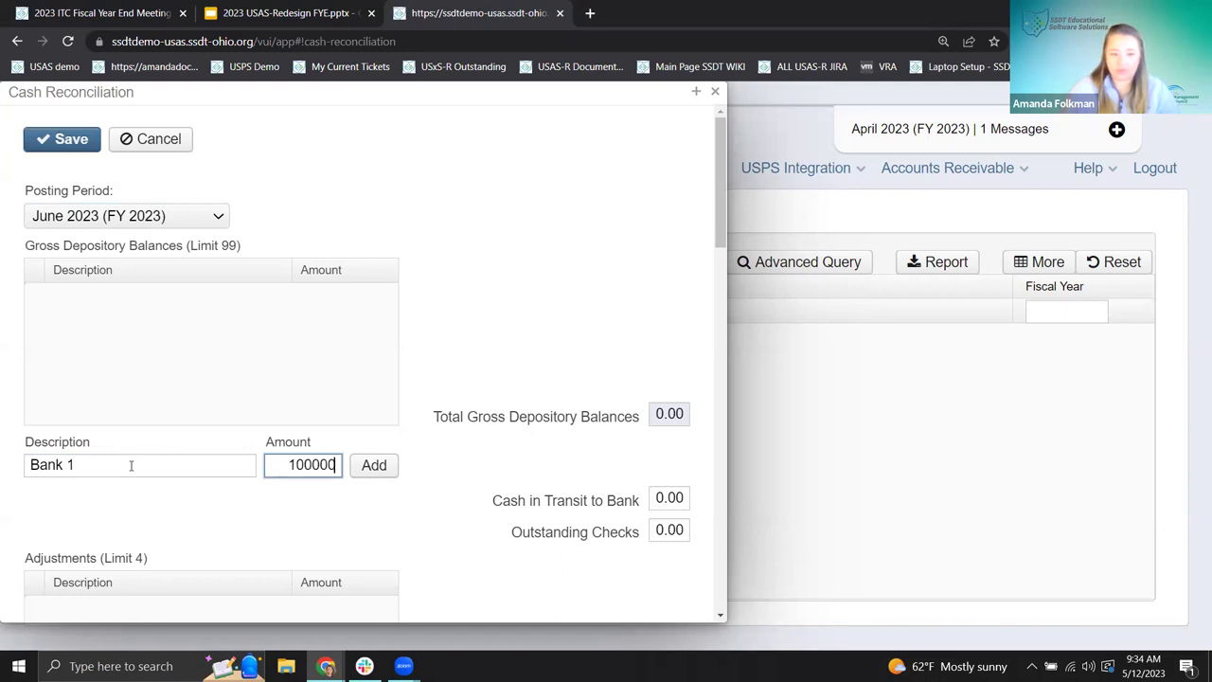
{"action": "left_click", "coordinate": [374, 465]}
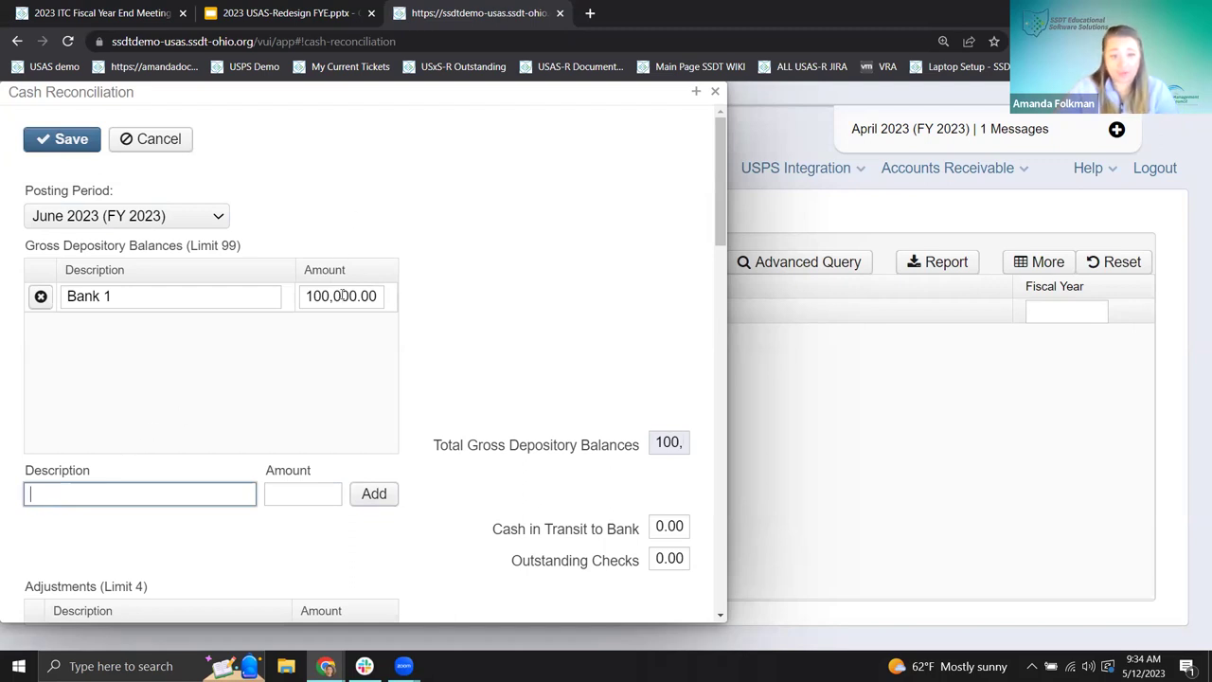
Examine the remaining cash reconciliation sections, compare Total Entered Balance with Total Fund Balance in the maximized form, and leave the form without saving
{"action": "scroll", "coordinate": [574, 328], "scroll_direction": "down", "scroll_amount": 2}
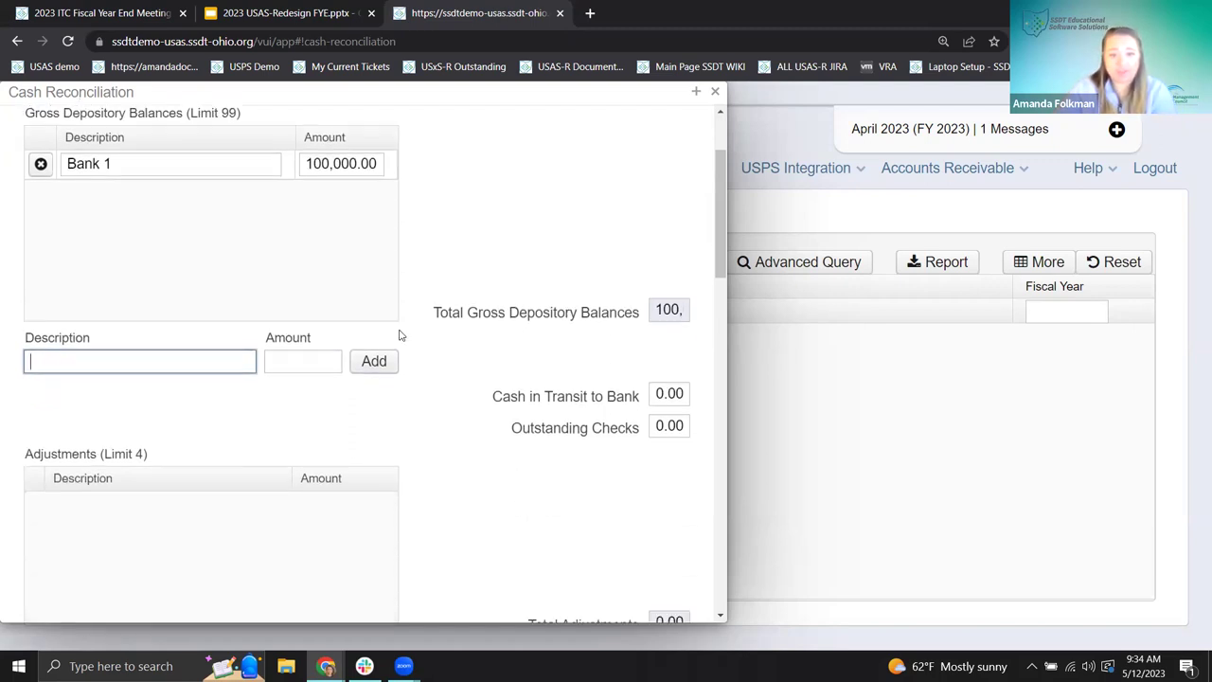
{"action": "scroll", "coordinate": [657, 400], "scroll_direction": "down", "scroll_amount": 2}
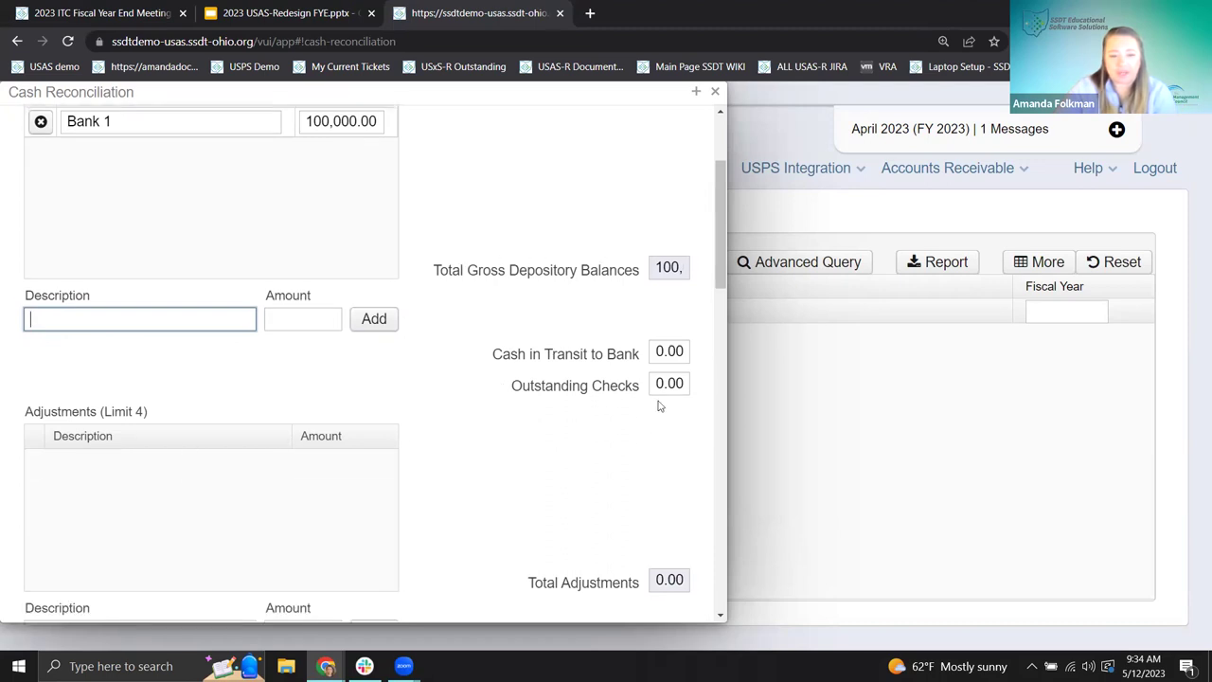
{"action": "scroll", "coordinate": [694, 392], "scroll_direction": "down", "scroll_amount": 1}
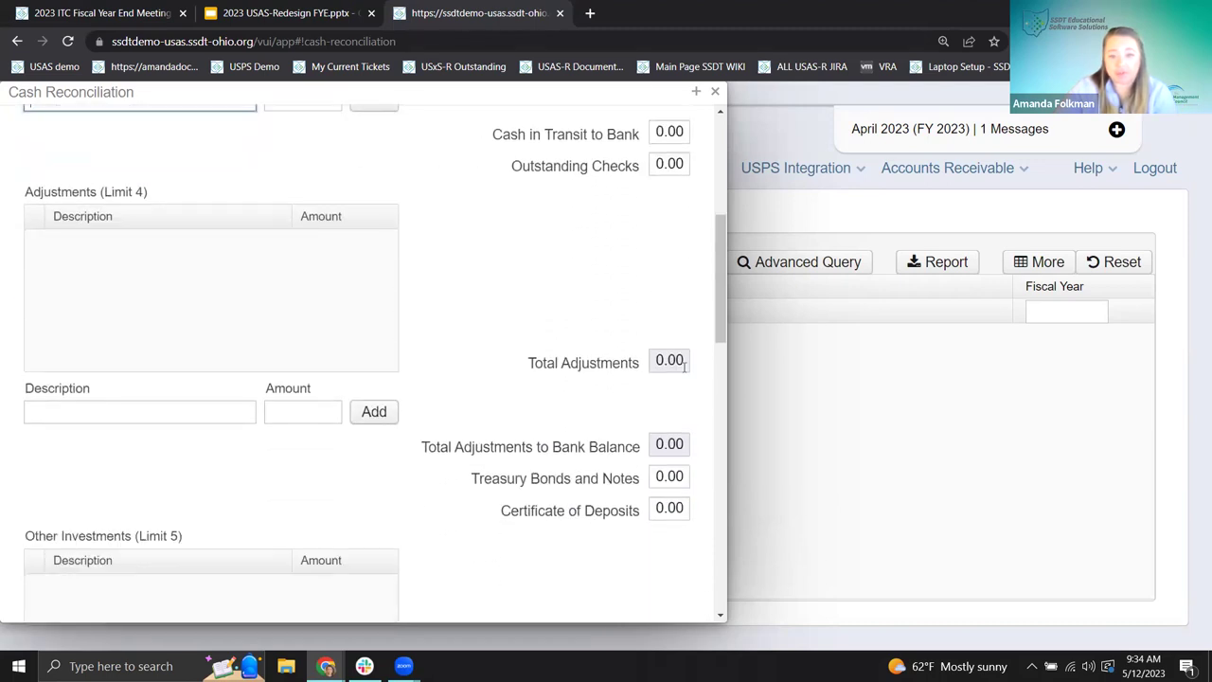
{"action": "scroll", "coordinate": [608, 267], "scroll_direction": "down", "scroll_amount": 7}
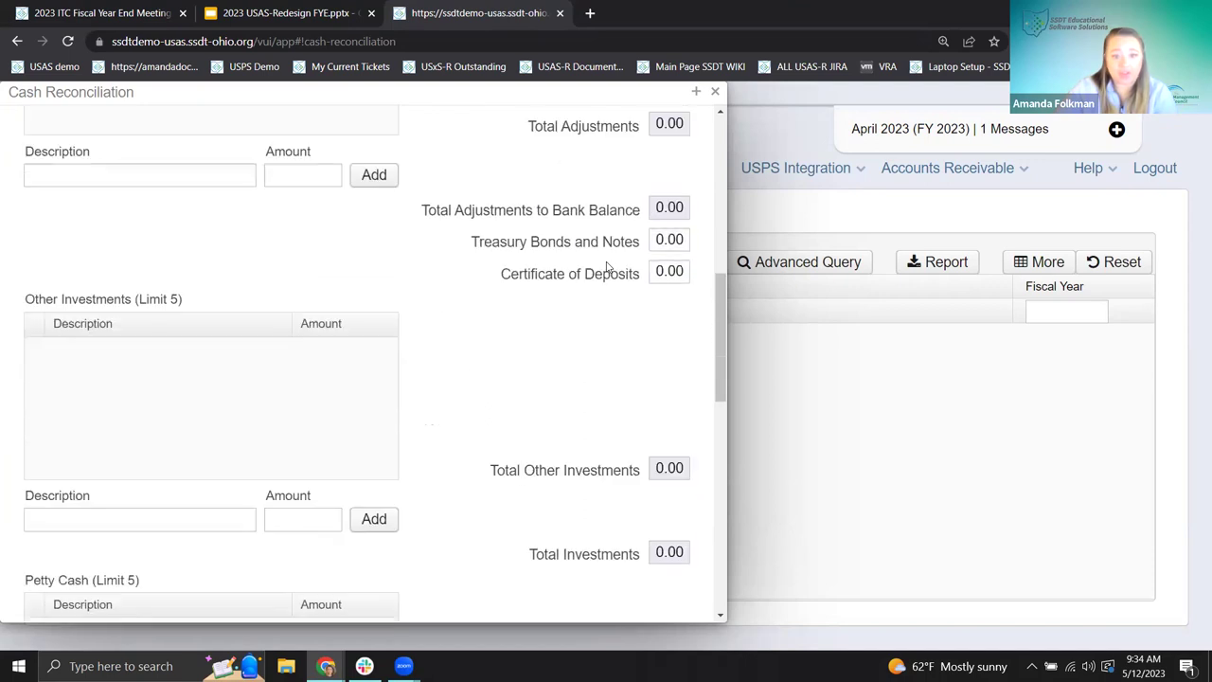
{"action": "scroll", "coordinate": [609, 263], "scroll_direction": "down", "scroll_amount": 6}
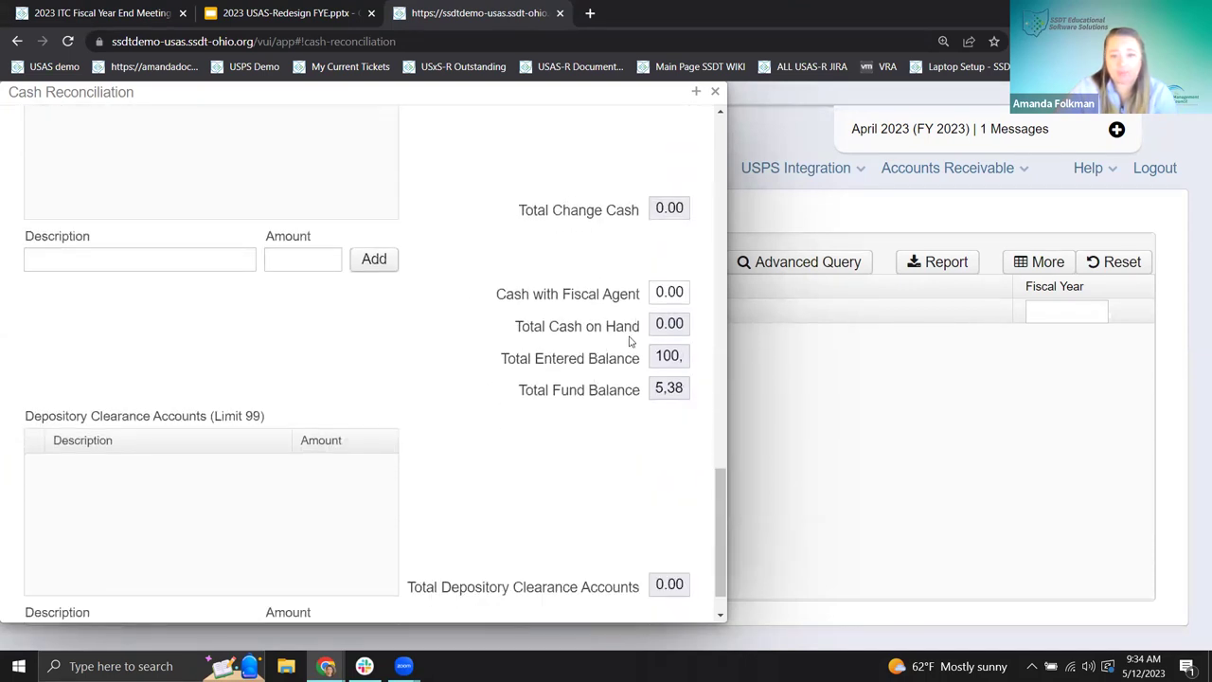
{"action": "left_click", "coordinate": [696, 95]}
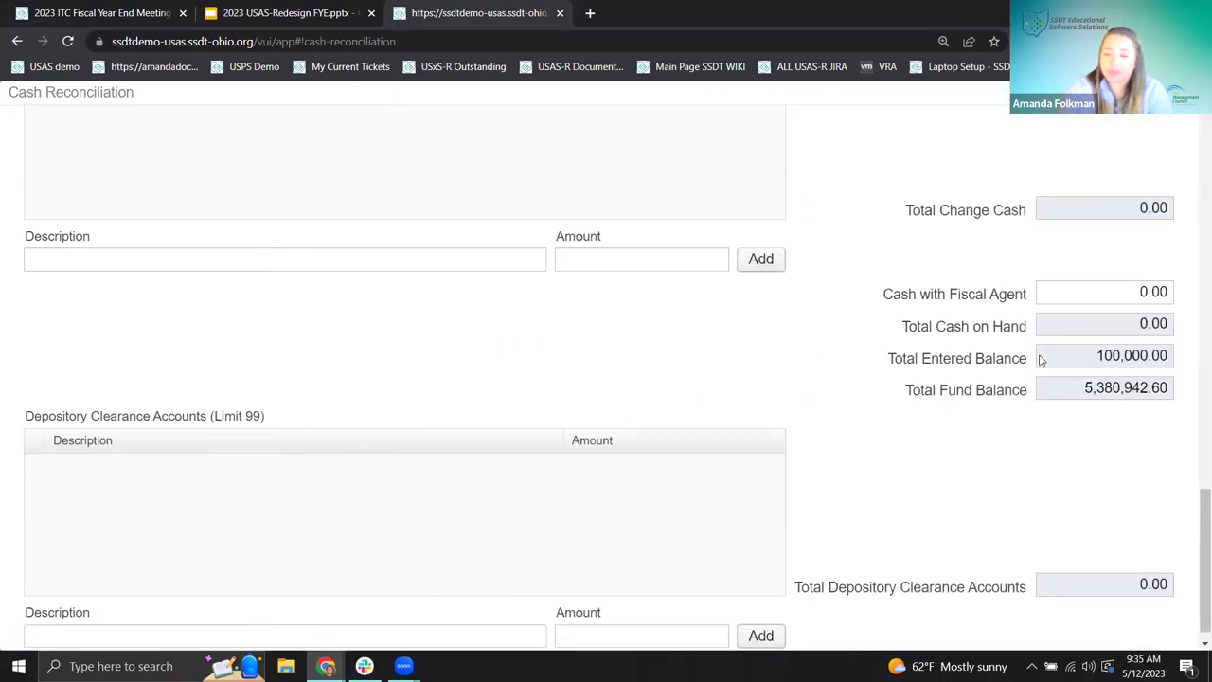
{"action": "left_click_drag", "start_coordinate": [890, 358], "coordinate": [1026, 358]}
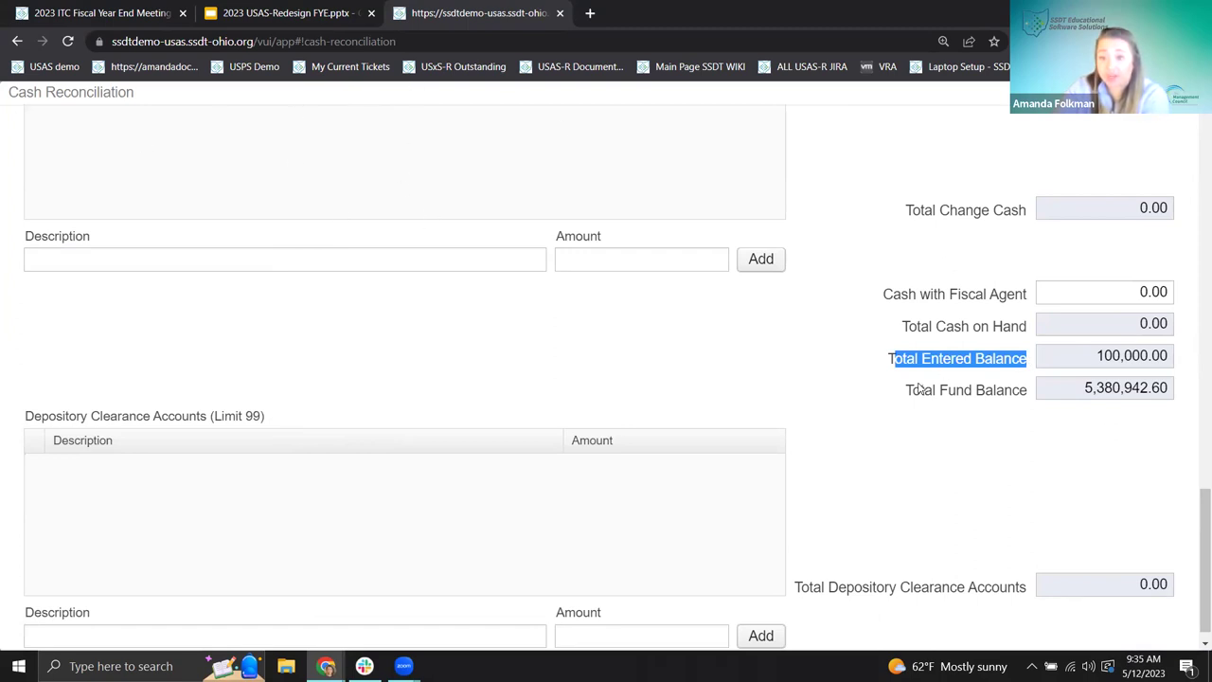
{"action": "left_click_drag", "start_coordinate": [920, 392], "coordinate": [1019, 397]}
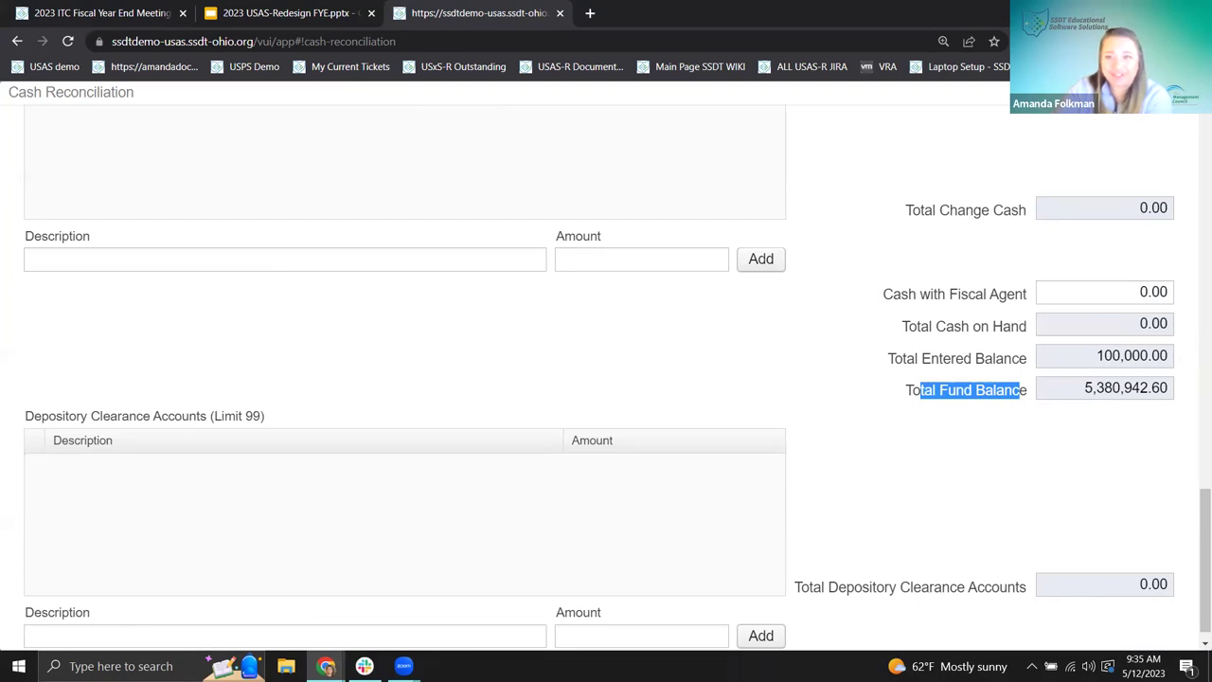
{"action": "key", "text": "F5"}
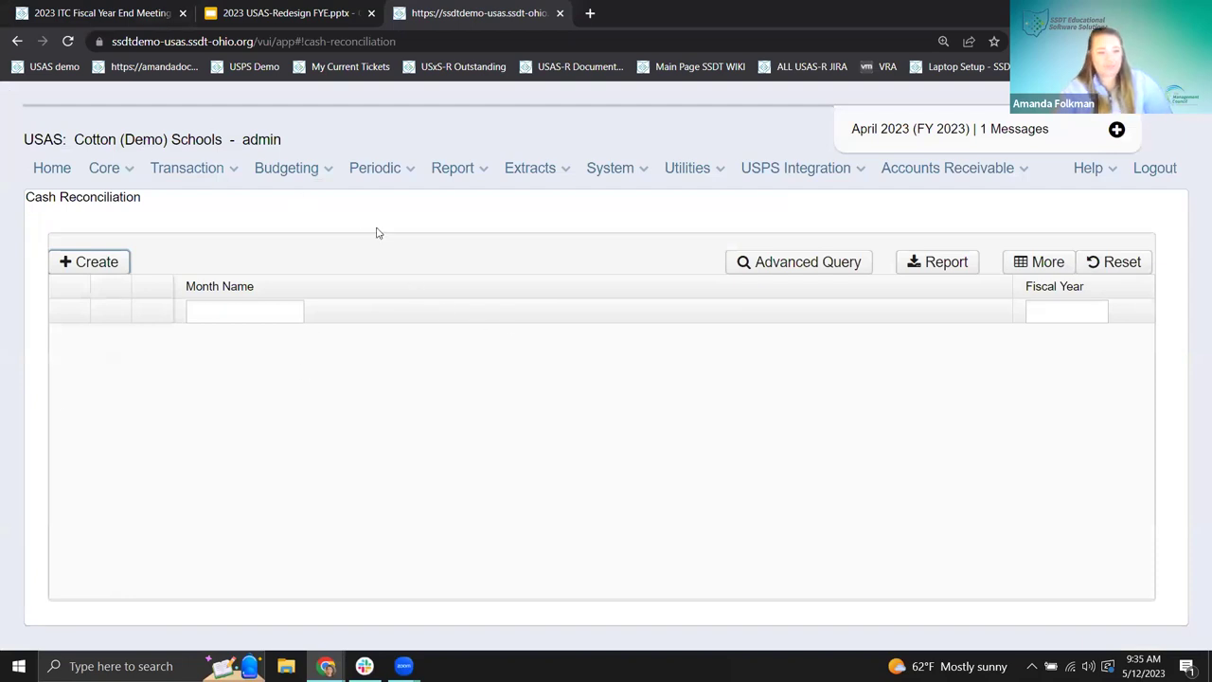
View the 2023 Federal Assistance Summary record in its edit form, close it without changes, and open the Federal Assistance Detail list
{"action": "left_click", "coordinate": [378, 168]}
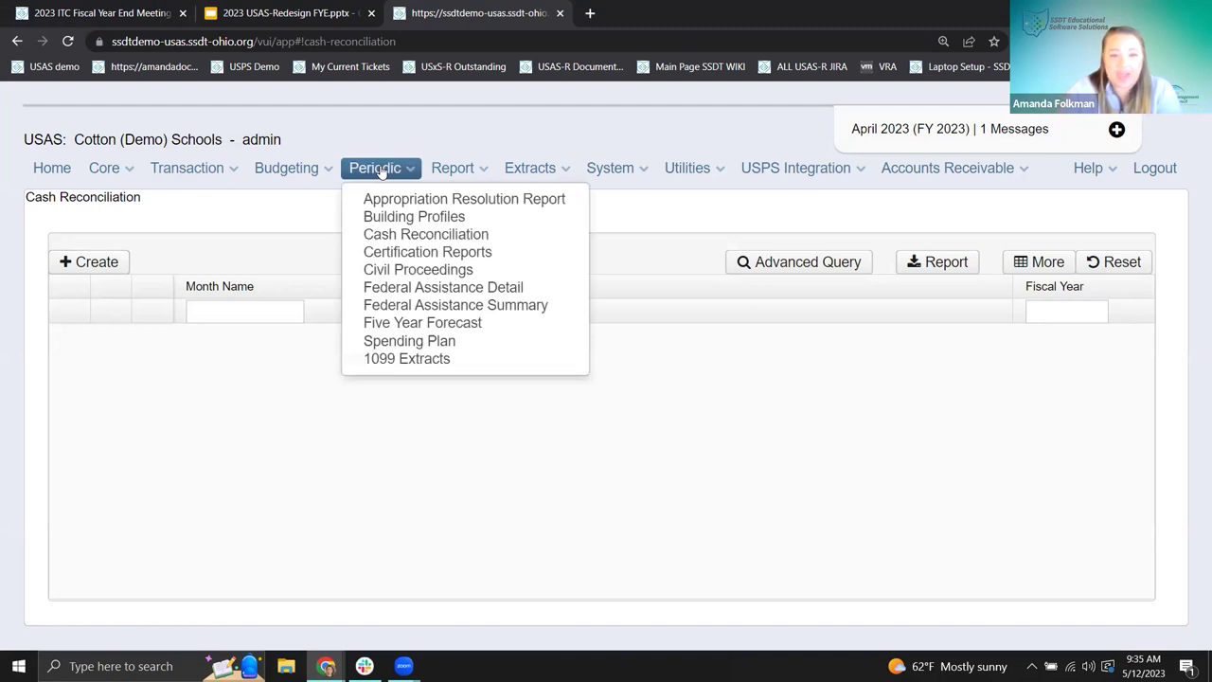
{"action": "left_click", "coordinate": [415, 304]}
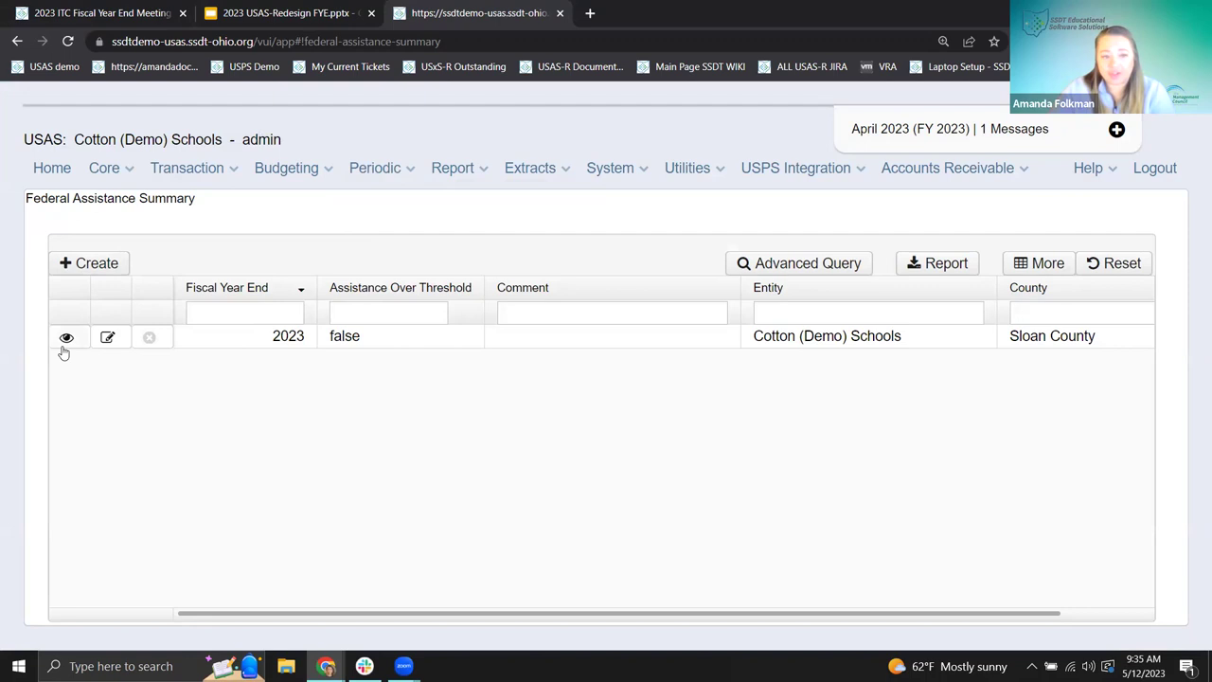
{"action": "left_click", "coordinate": [305, 341]}
{"action": "double_click", "coordinate": [305, 341]}
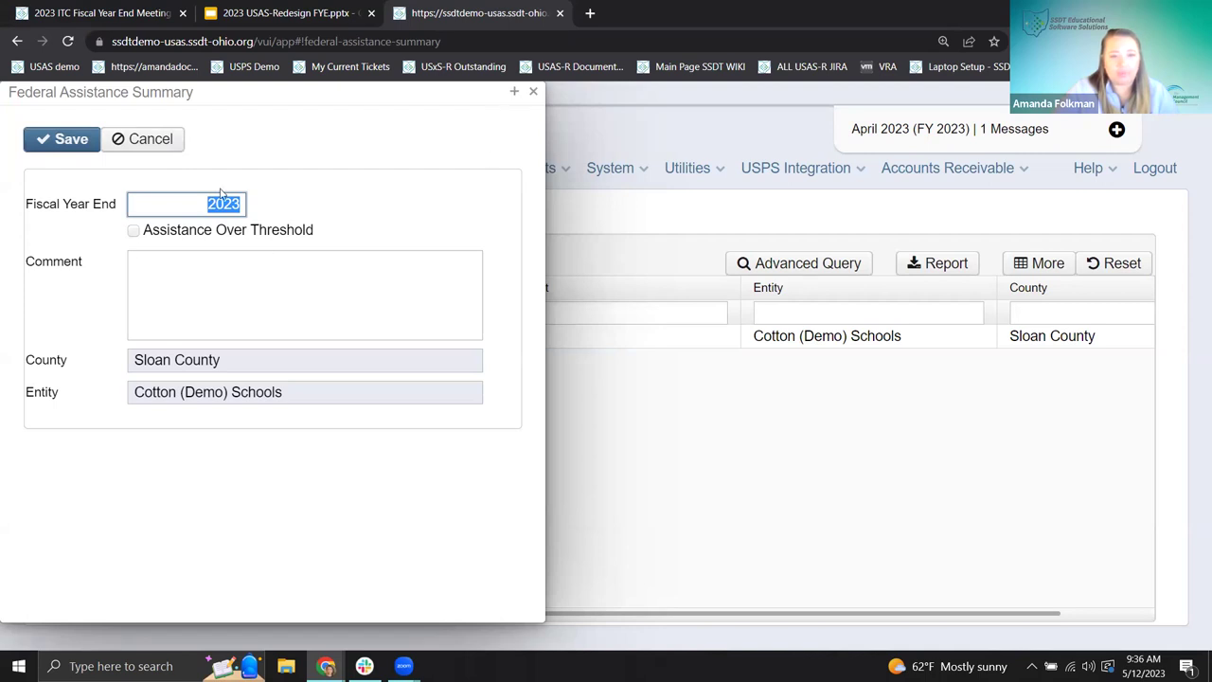
{"action": "left_click", "coordinate": [533, 91]}
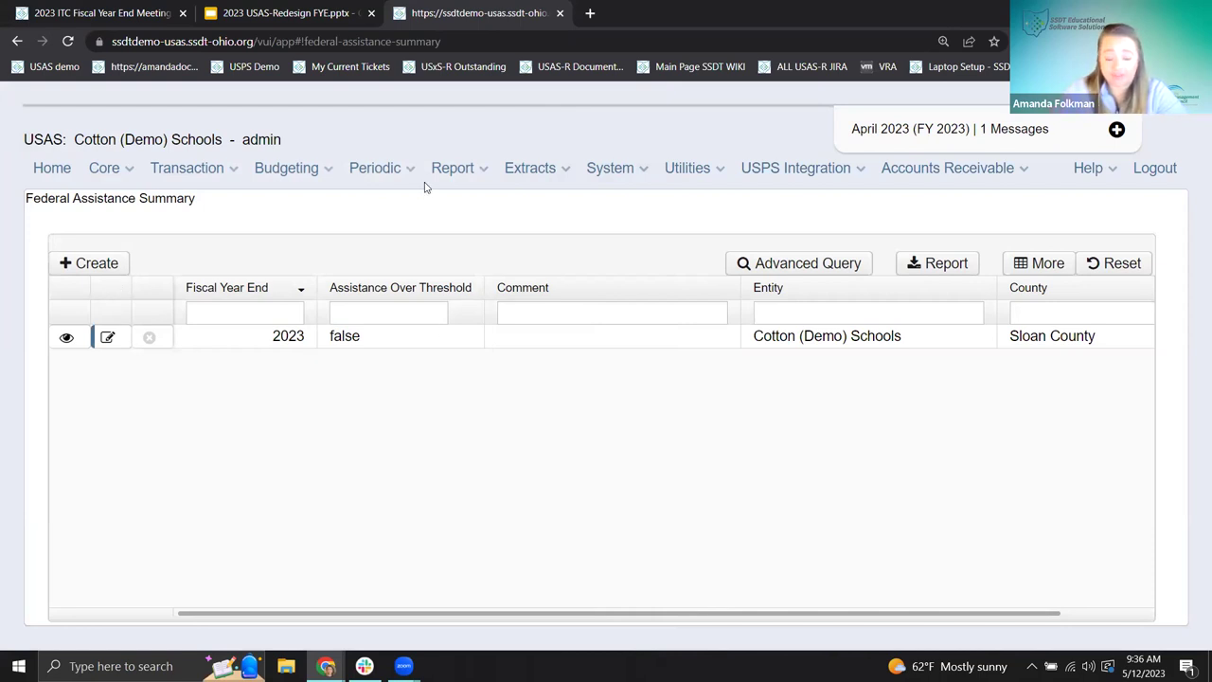
{"action": "left_click", "coordinate": [377, 173]}
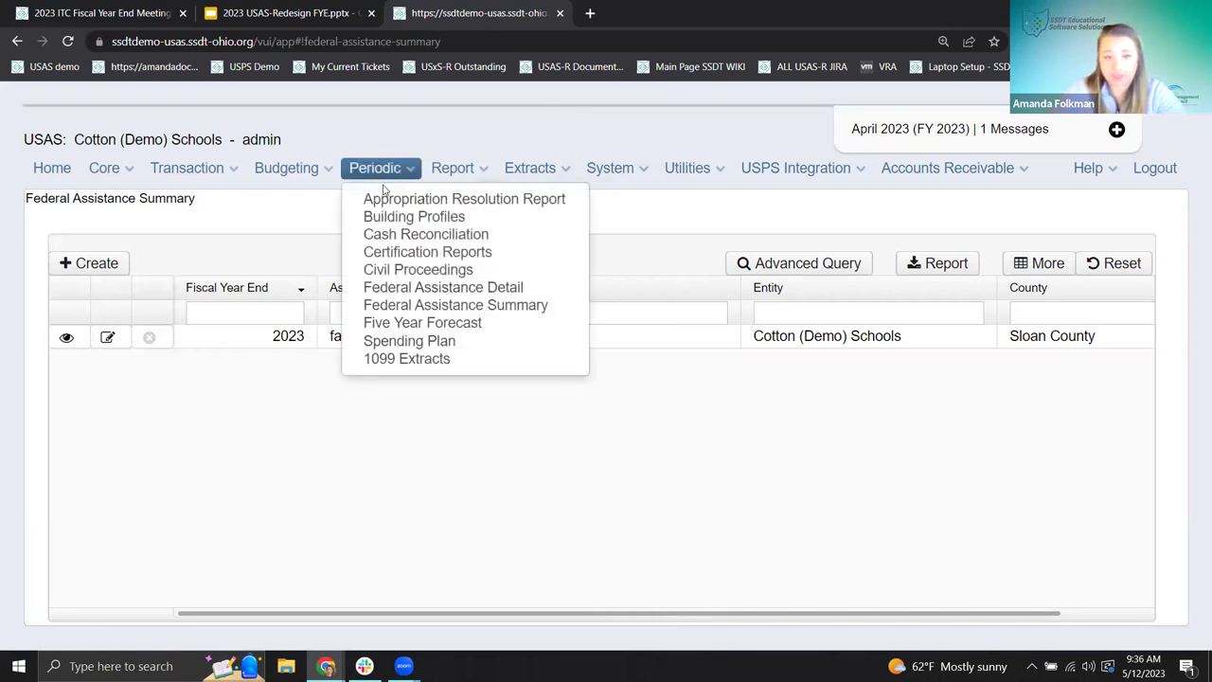
{"action": "left_click", "coordinate": [445, 291]}
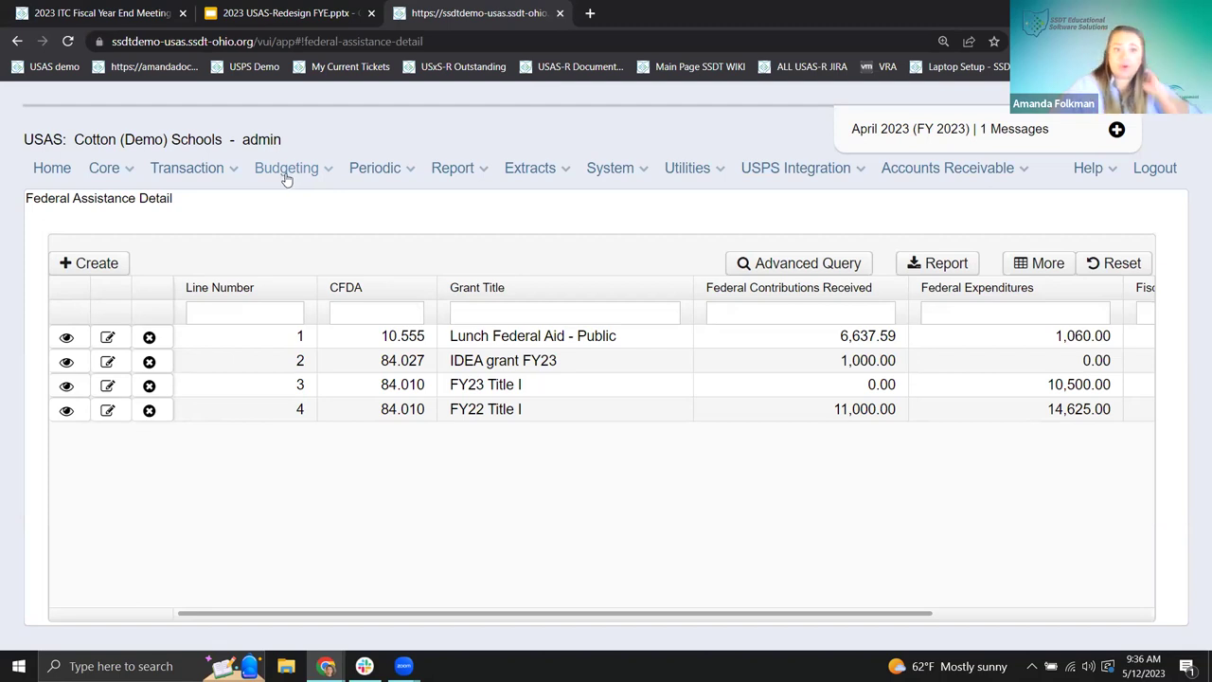
Return to Cash Reconciliation, open a new record form and examine its sections from Gross Depository Balances through Depository Clearance Accounts
{"action": "left_click", "coordinate": [290, 171]}
{"action": "mouse_move", "coordinate": [377, 171]}
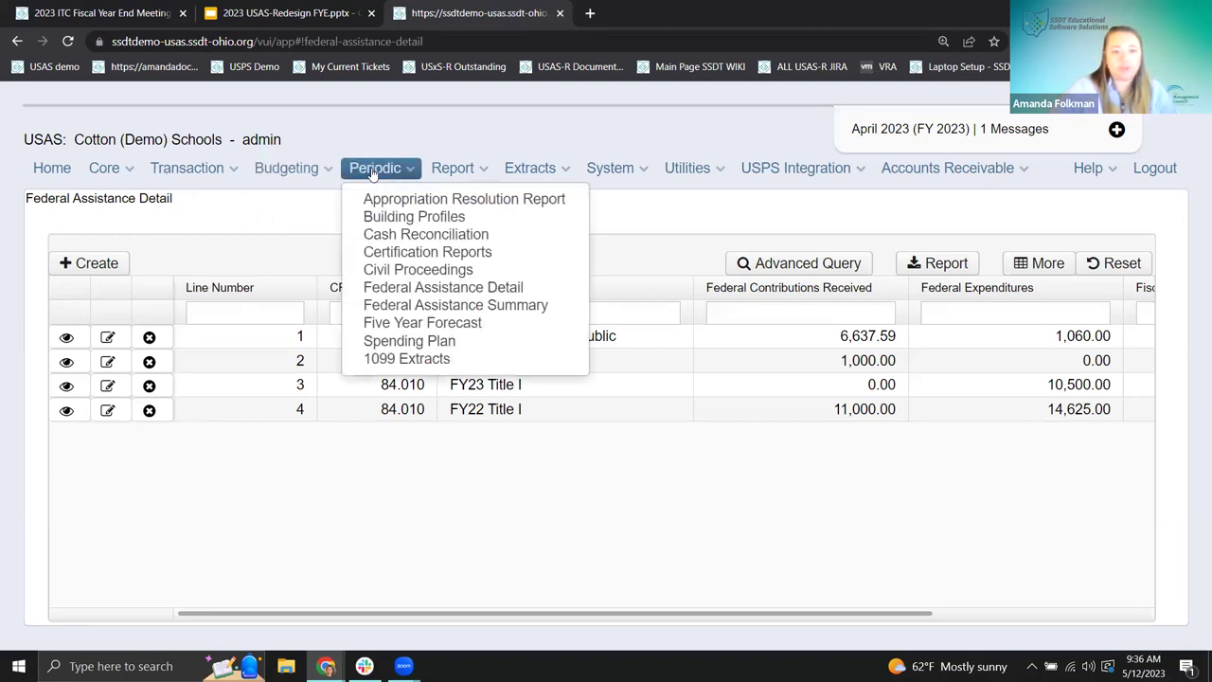
{"action": "left_click", "coordinate": [400, 237]}
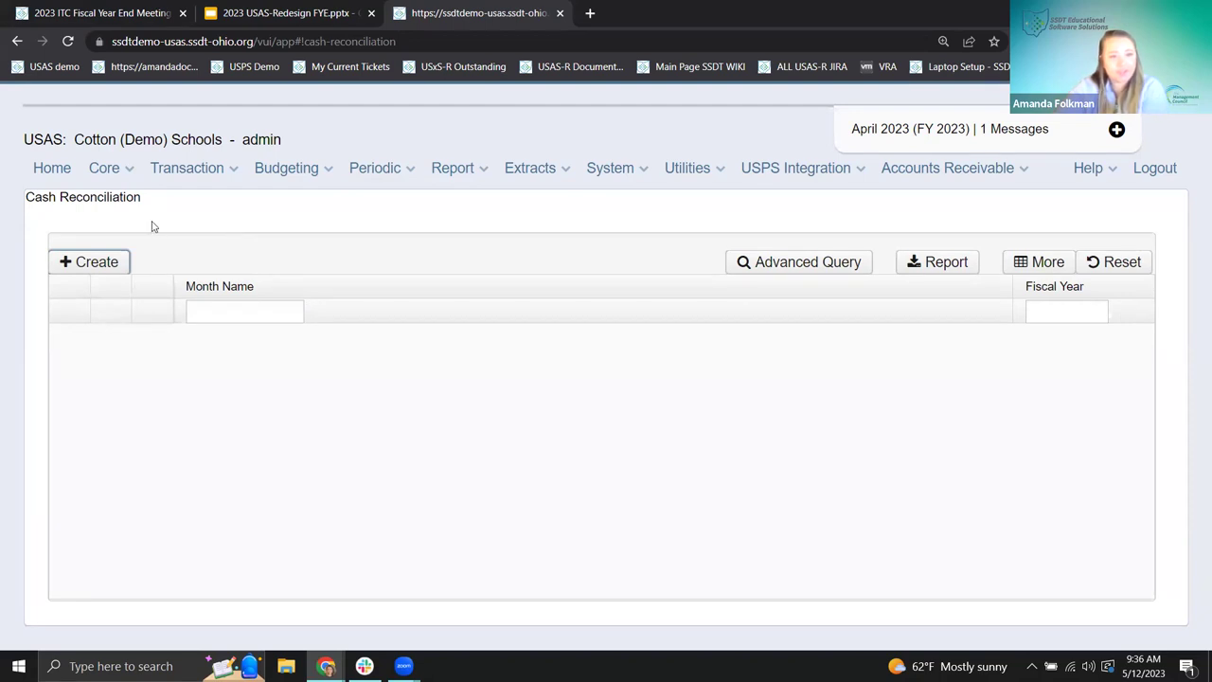
{"action": "scroll", "coordinate": [451, 264], "scroll_direction": "down", "scroll_amount": 3}
{"action": "scroll", "coordinate": [451, 264], "scroll_direction": "down", "scroll_amount": 6}
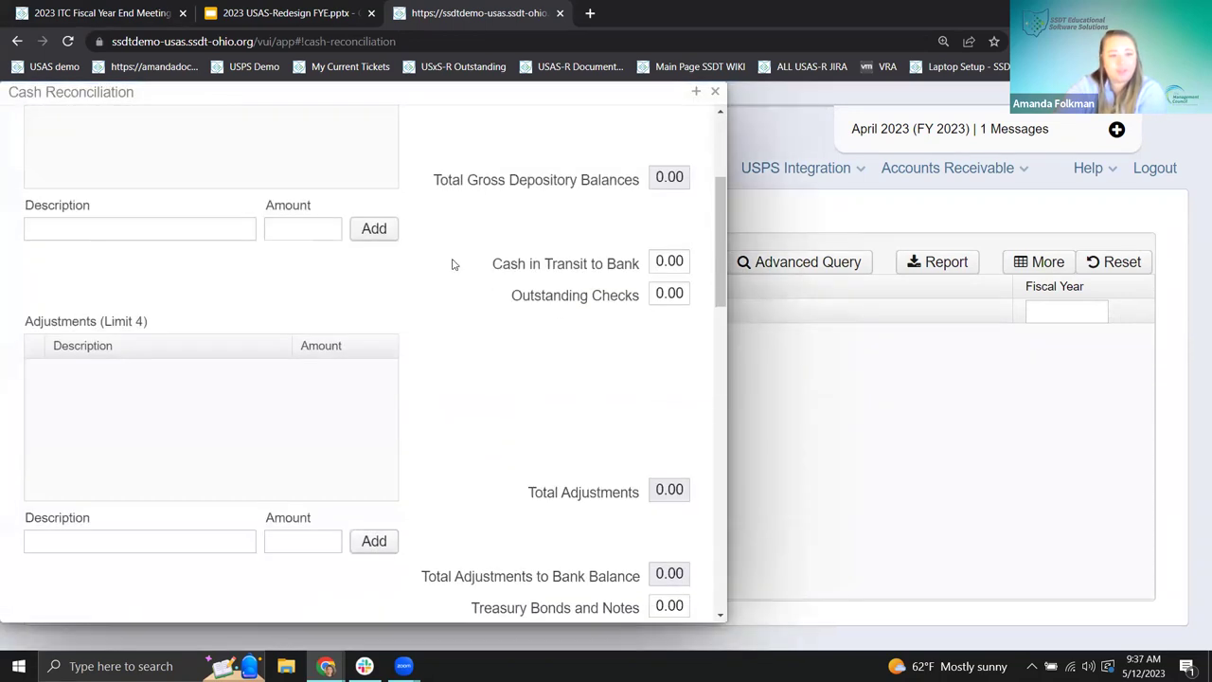
{"action": "scroll", "coordinate": [452, 264], "scroll_direction": "down", "scroll_amount": 6}
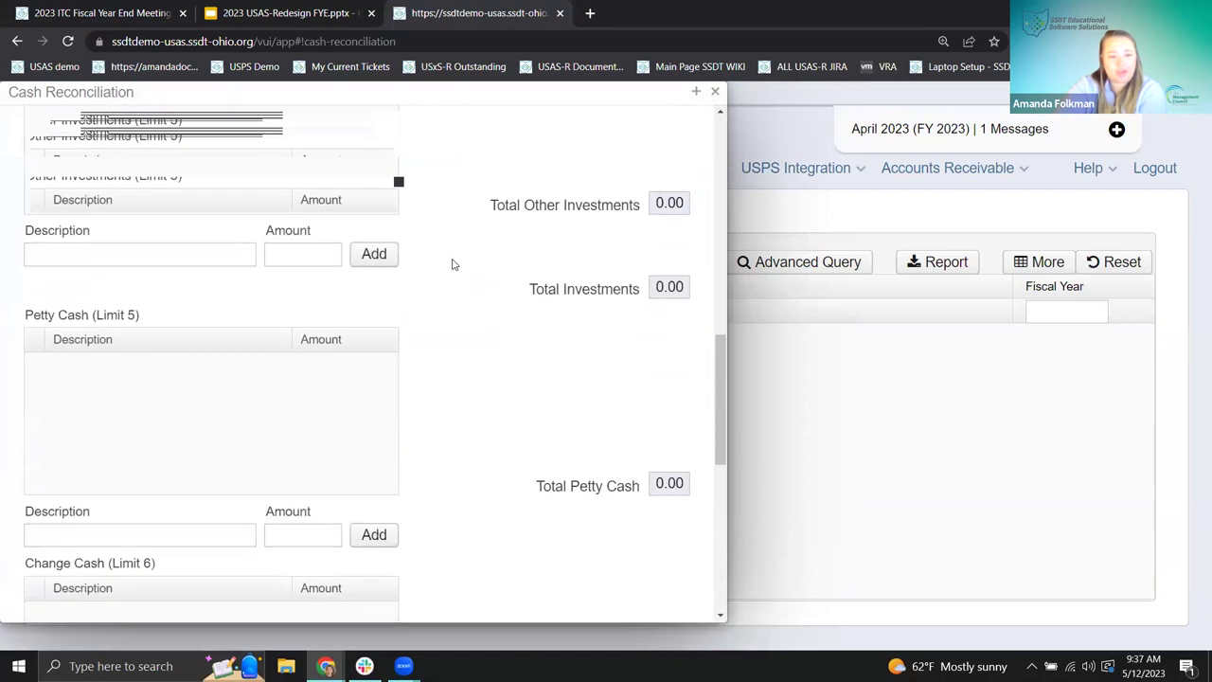
{"action": "scroll", "coordinate": [452, 264], "scroll_direction": "down", "scroll_amount": 2}
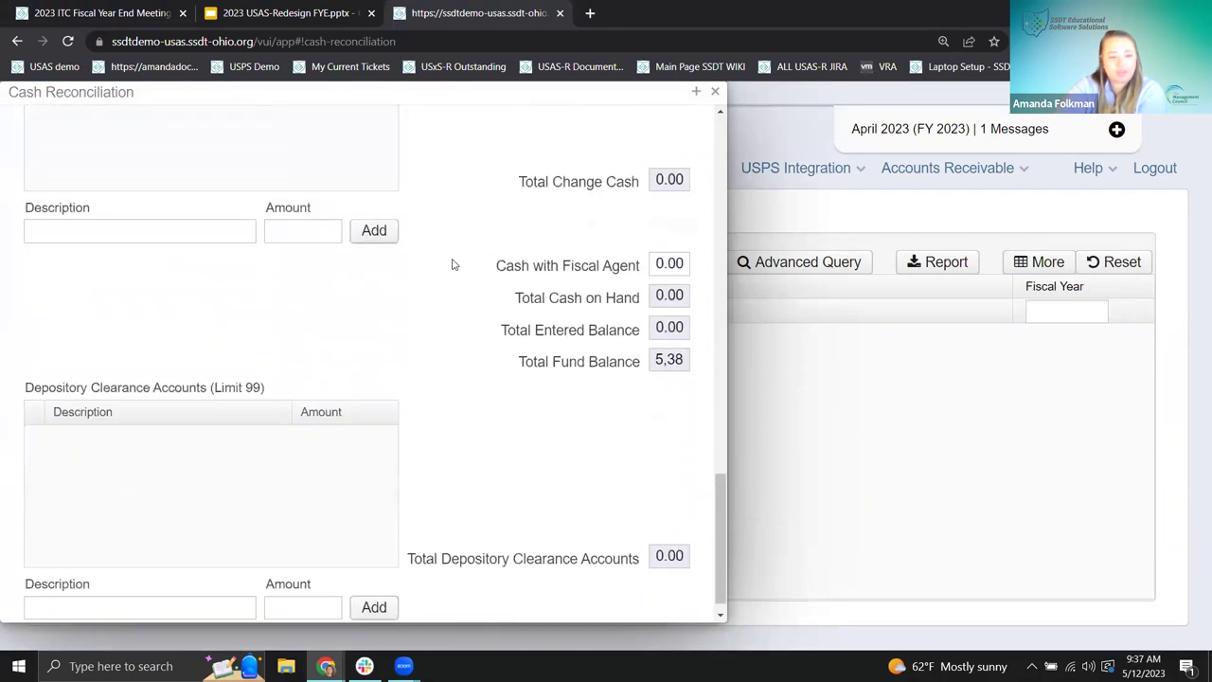
{"action": "scroll", "coordinate": [465, 297], "scroll_direction": "up", "scroll_amount": 3}
{"action": "scroll", "coordinate": [467, 297], "scroll_direction": "up", "scroll_amount": 5}
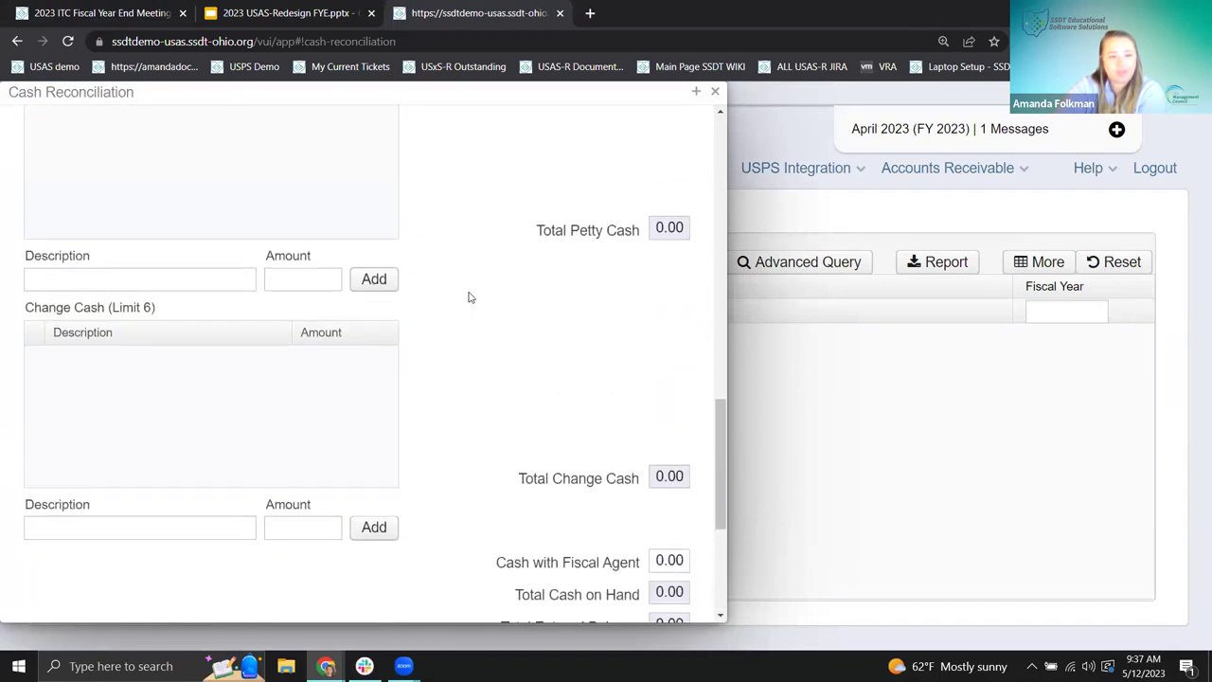
{"action": "scroll", "coordinate": [467, 297], "scroll_direction": "up", "scroll_amount": 8}
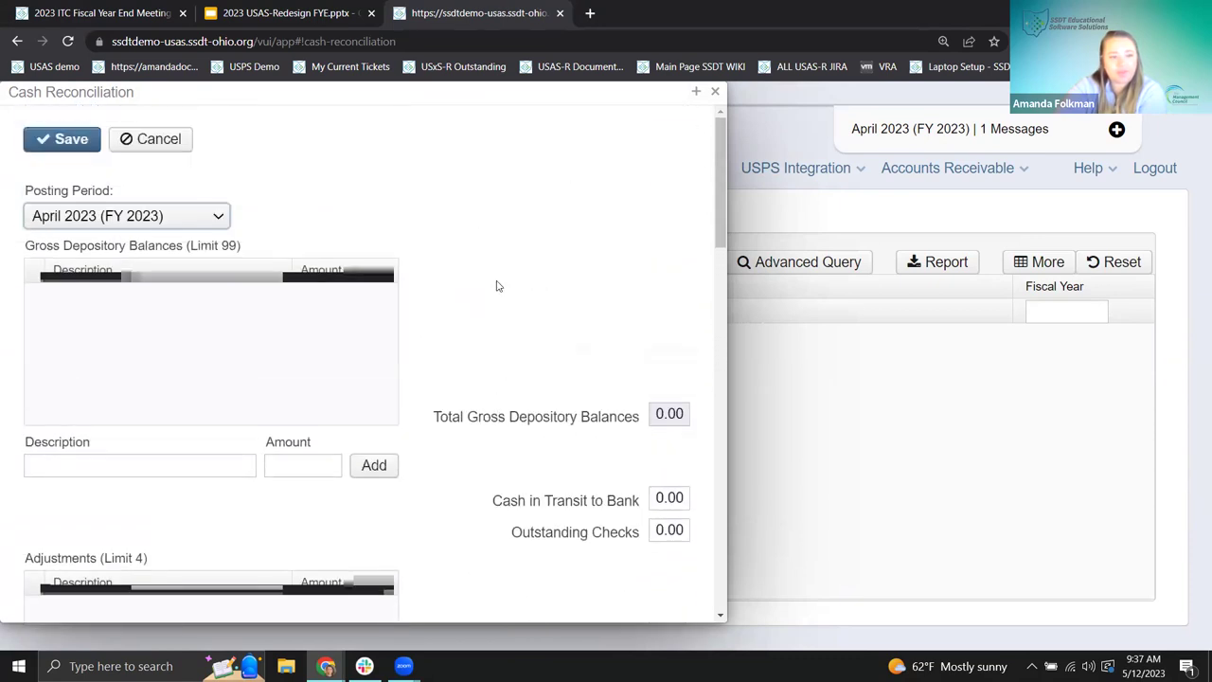
{"action": "scroll", "coordinate": [487, 266], "scroll_direction": "down", "scroll_amount": 3}
{"action": "scroll", "coordinate": [487, 266], "scroll_direction": "down", "scroll_amount": 3}
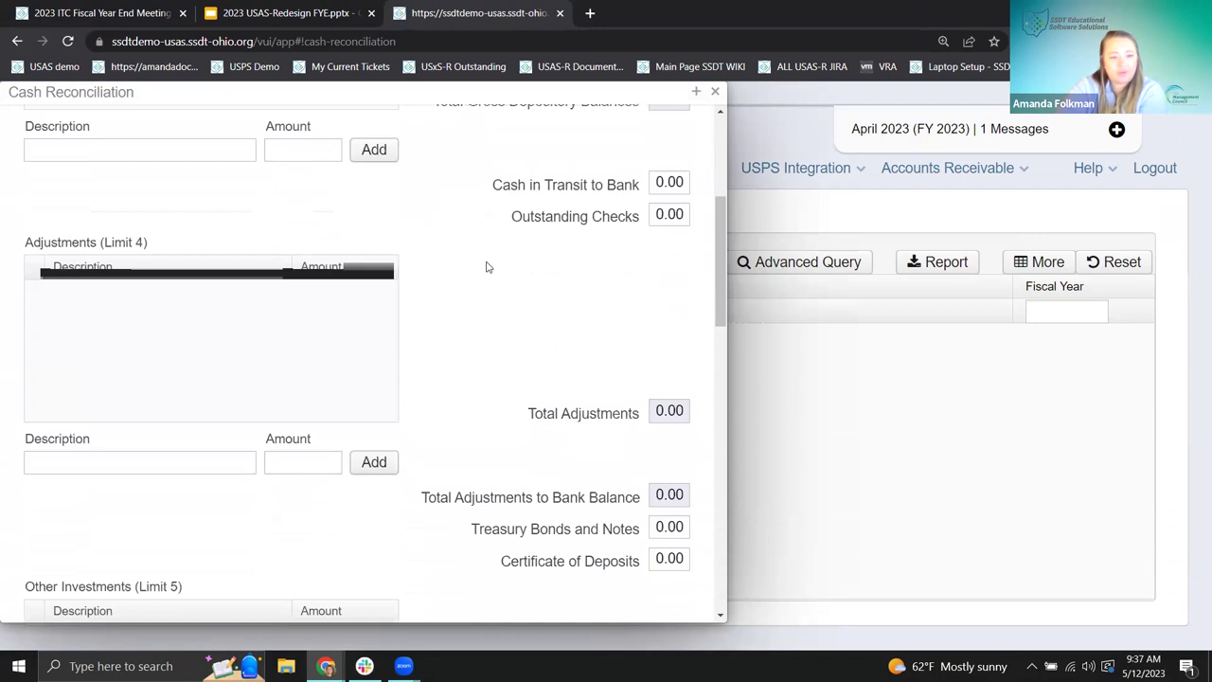
Examine the blank cash reconciliation form's investment, petty cash and depository sections, and check the Outstanding Checks field in the maximized form
{"action": "scroll", "coordinate": [473, 271], "scroll_direction": "down", "scroll_amount": 3}
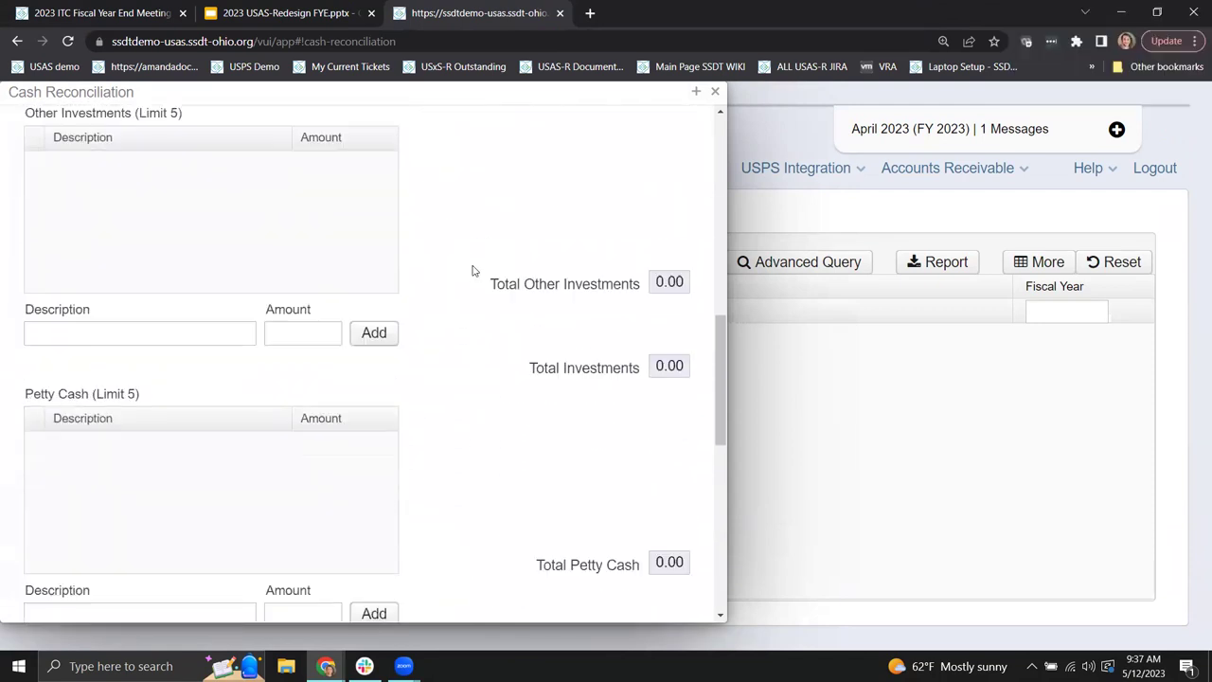
{"action": "scroll", "coordinate": [474, 270], "scroll_direction": "up", "scroll_amount": 6}
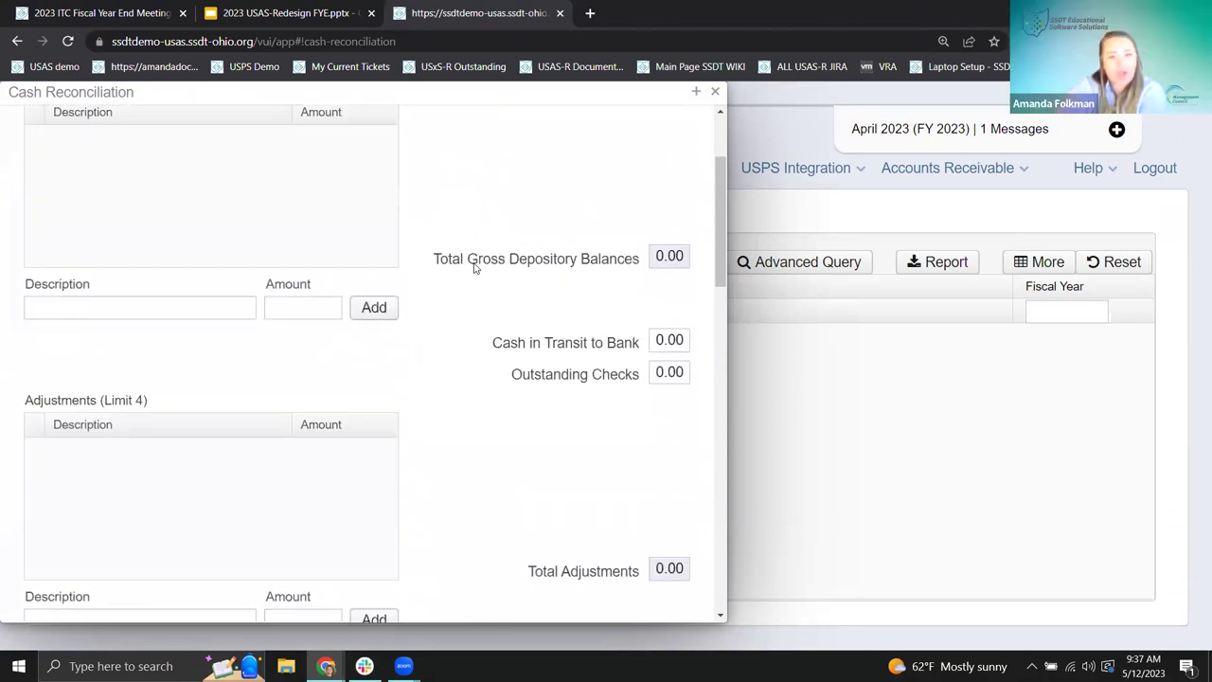
{"action": "scroll", "coordinate": [475, 268], "scroll_direction": "up", "scroll_amount": 2}
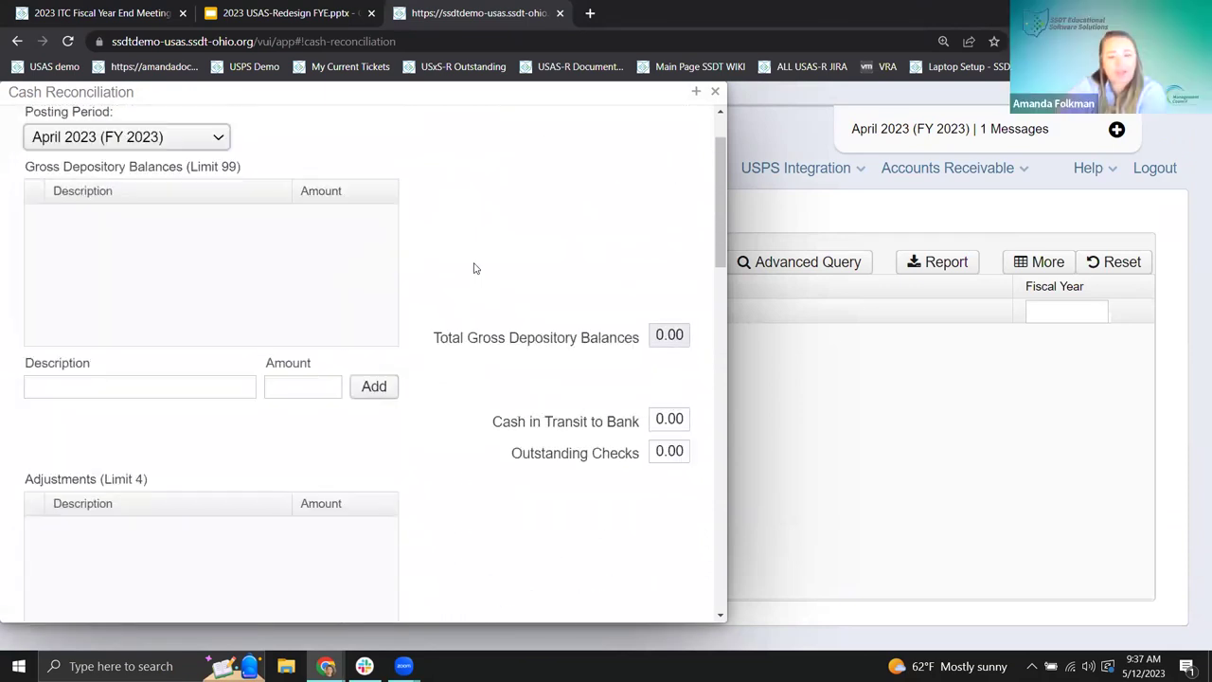
{"action": "left_click", "coordinate": [696, 91]}
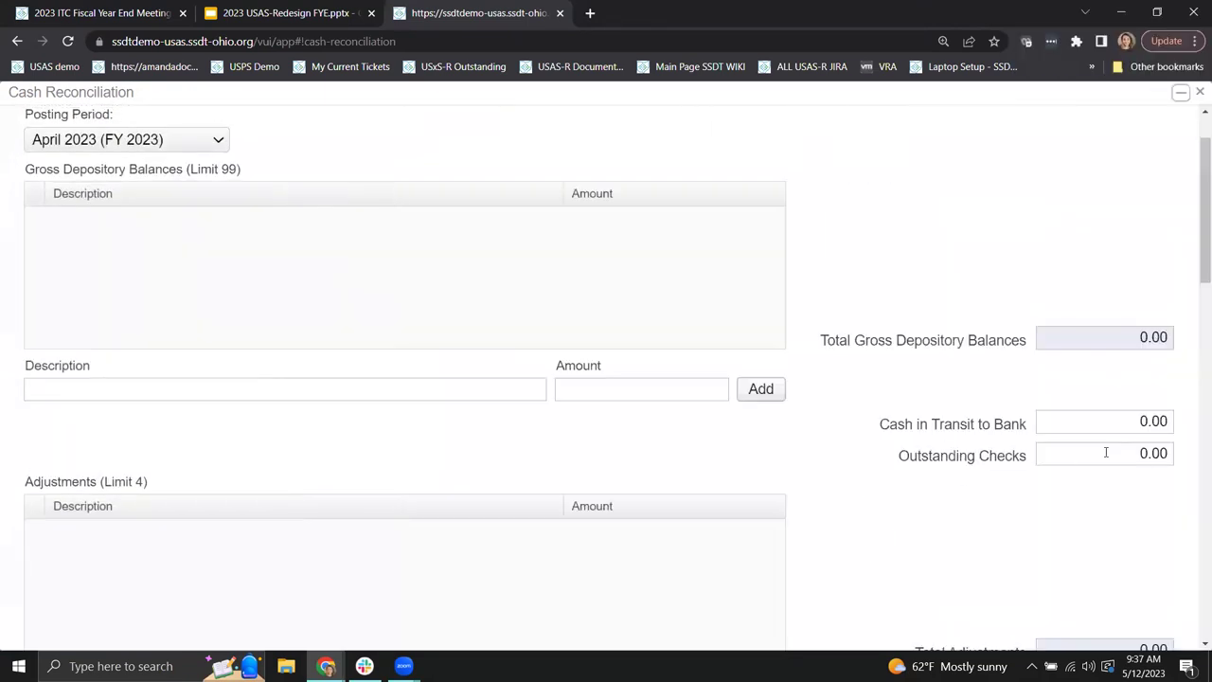
{"action": "left_click_drag", "start_coordinate": [1105, 453], "coordinate": [1194, 452]}
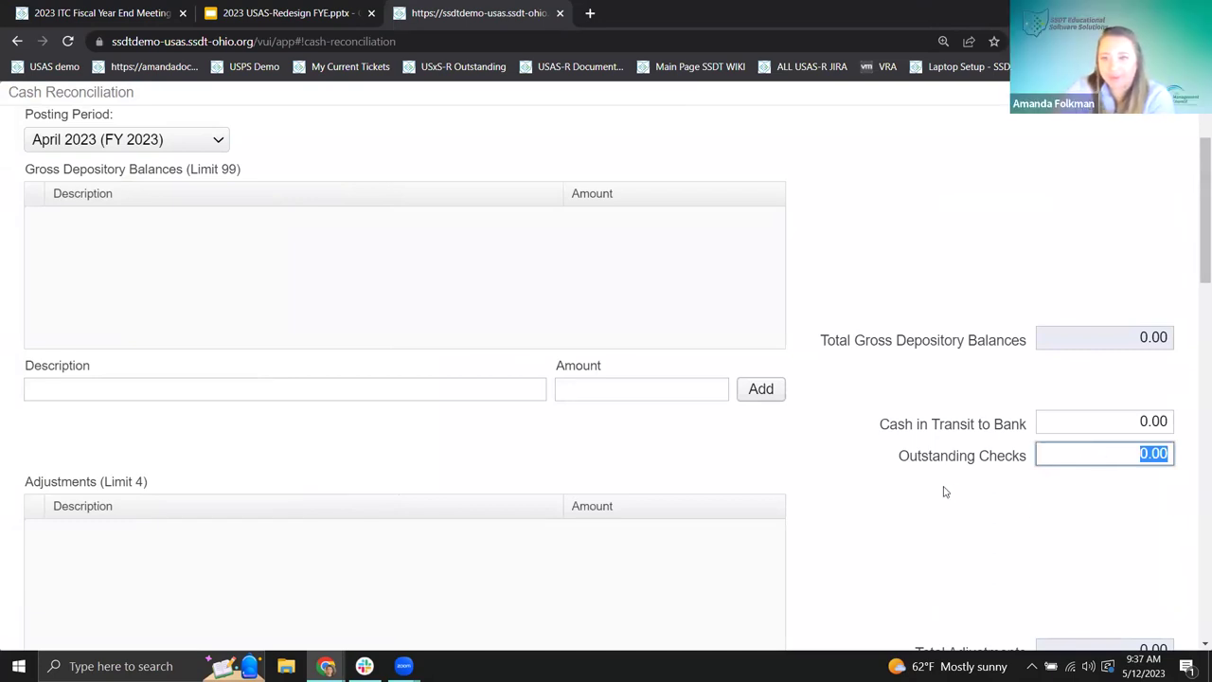
{"action": "left_click", "coordinate": [1127, 488]}
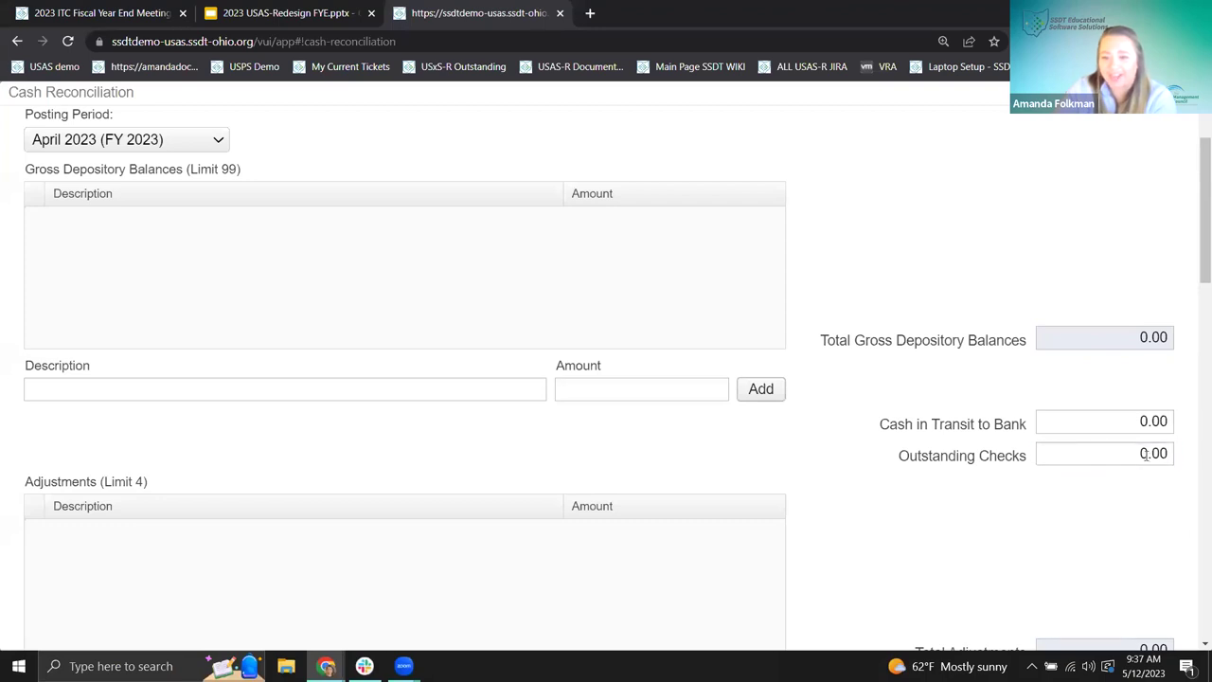
{"action": "left_click", "coordinate": [1142, 454]}
{"action": "left_click", "coordinate": [1195, 433]}
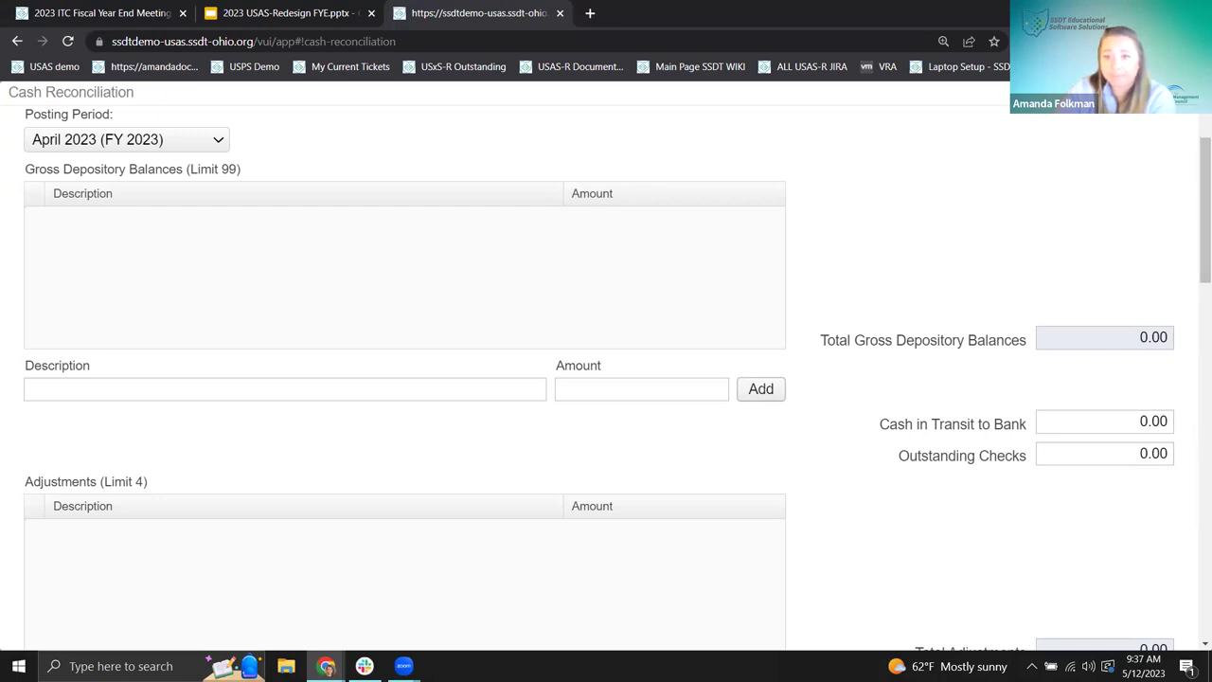
Leave the cash reconciliation and start a new Federal Assistance Detail record linked to the 2023 Federal Assistance Summary
{"action": "left_click", "coordinate": [360, 170]}
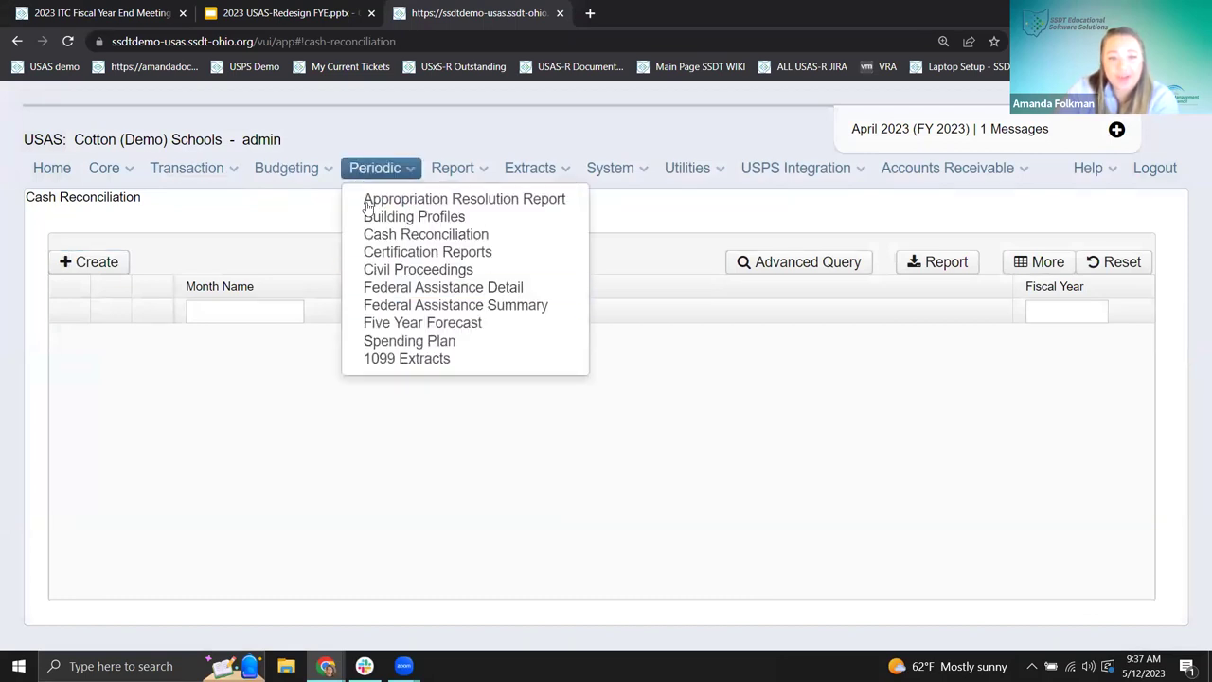
{"action": "left_click", "coordinate": [489, 293]}
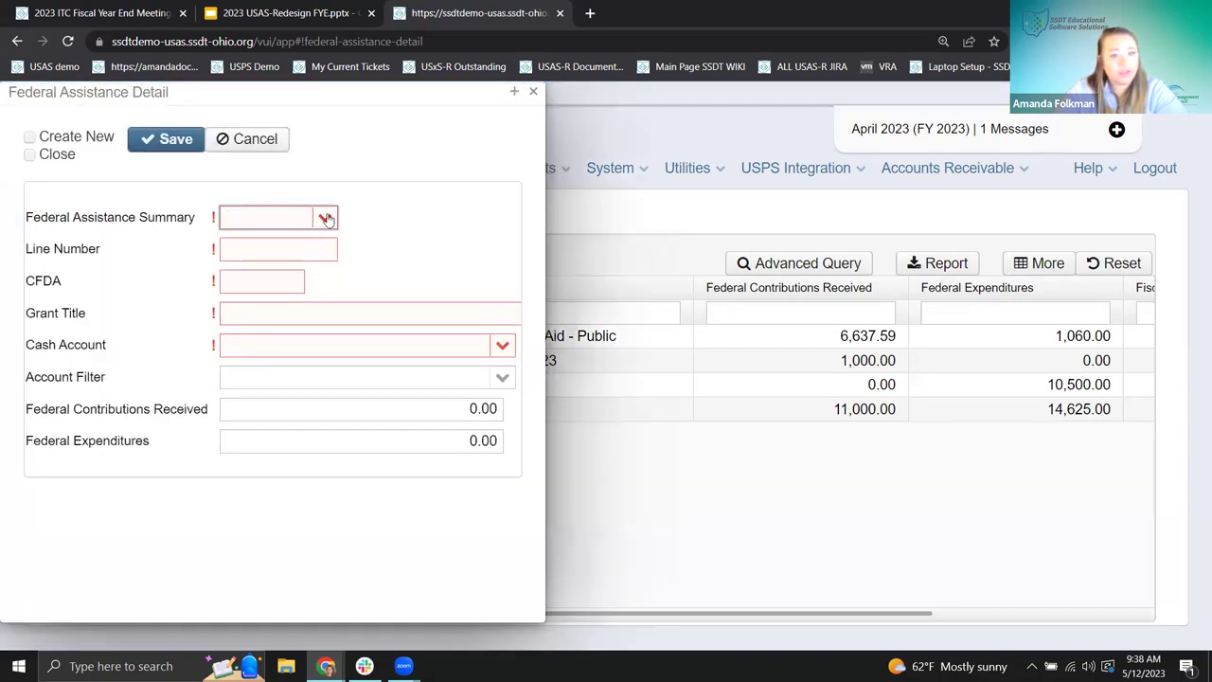
{"action": "left_click", "coordinate": [326, 219]}
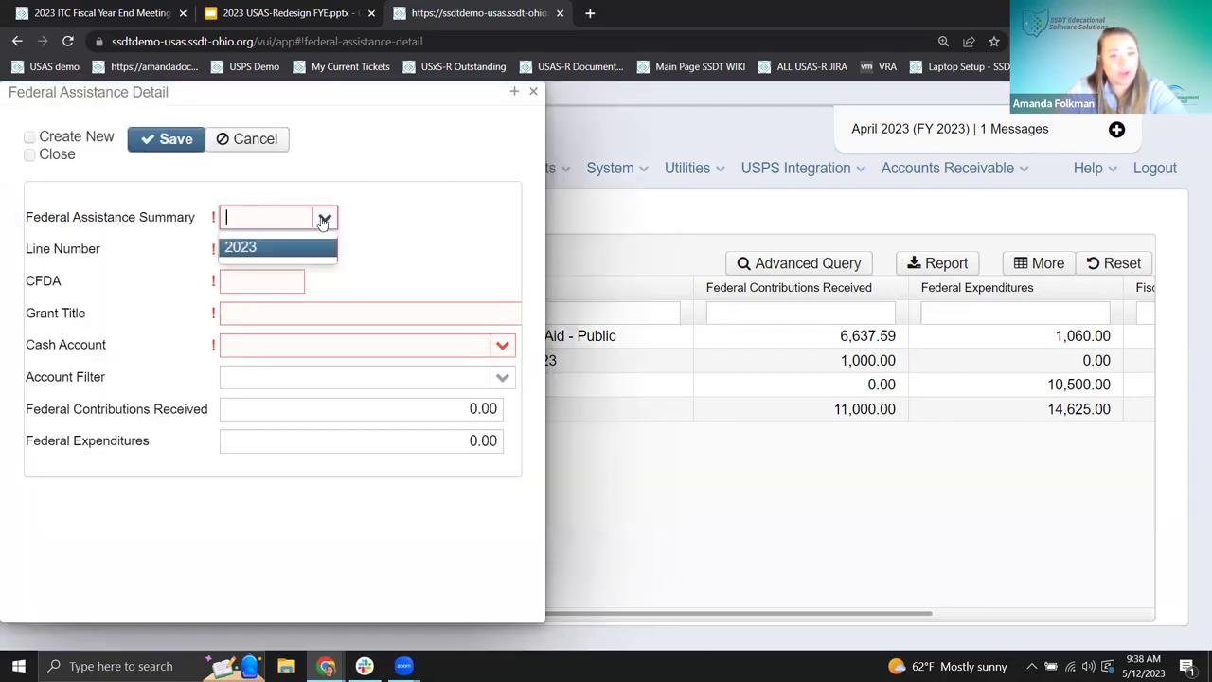
{"action": "left_click", "coordinate": [243, 250]}
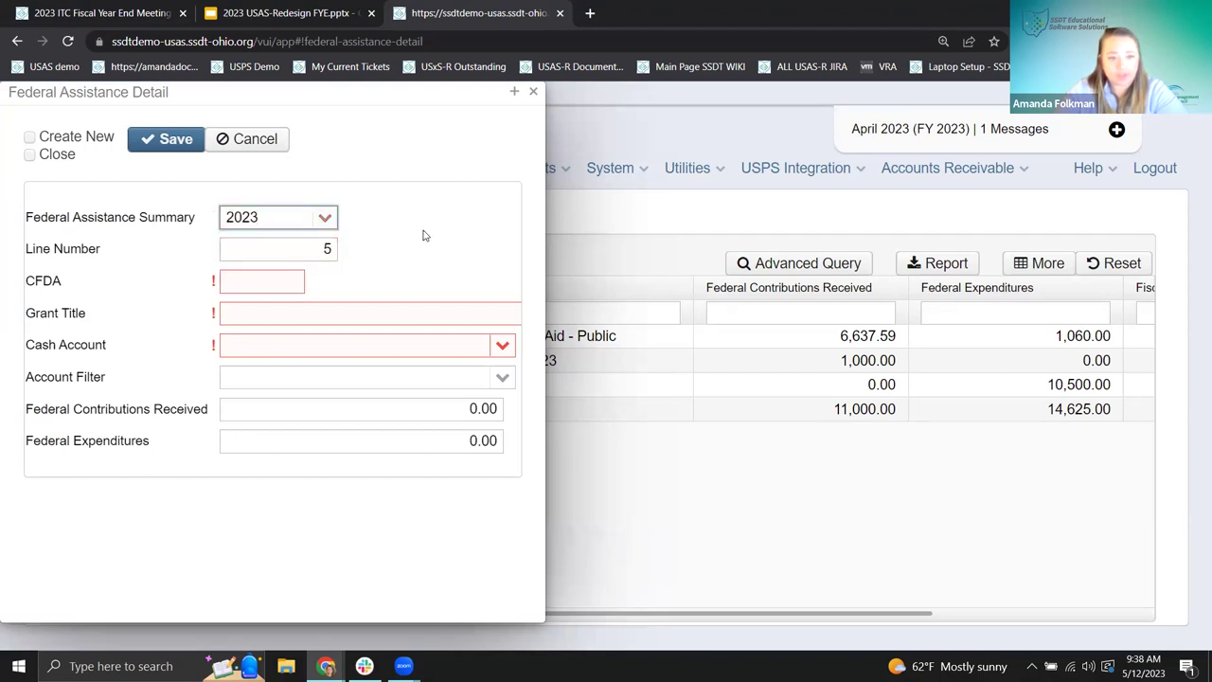
{"action": "left_click_drag", "start_coordinate": [81, 219], "coordinate": [181, 220]}
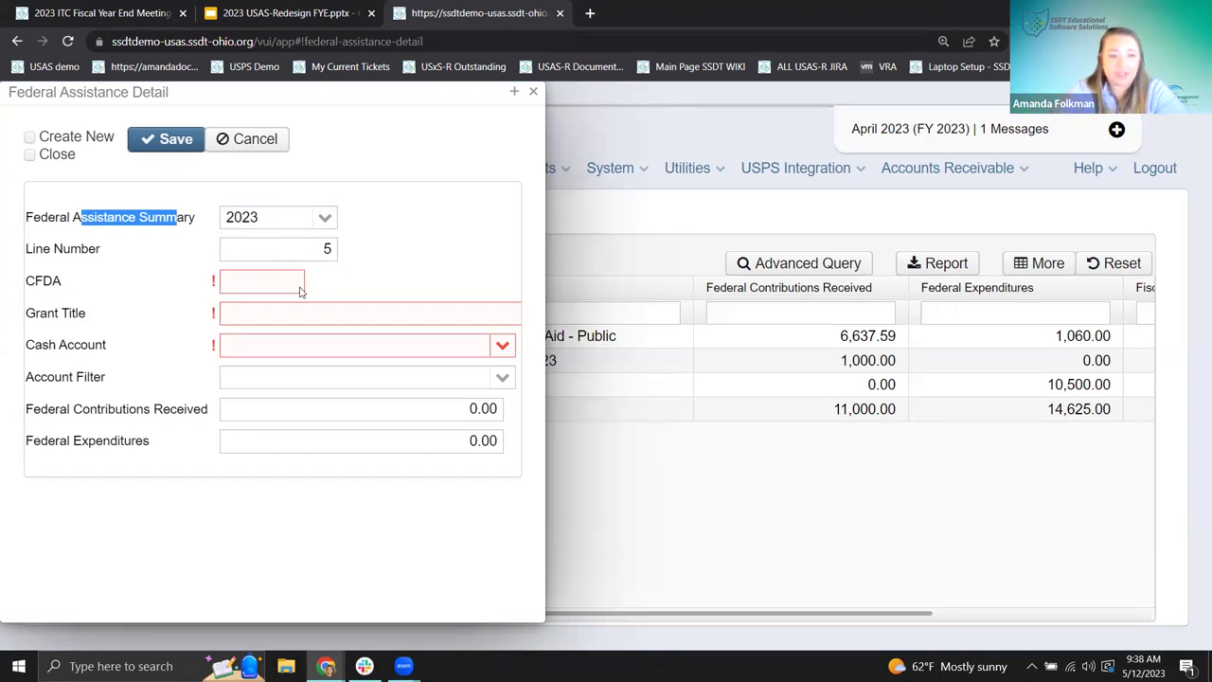
Move the form aside to uncover the existing detail records and set the new record's CFDA number to 10.667
{"action": "left_click", "coordinate": [249, 283]}
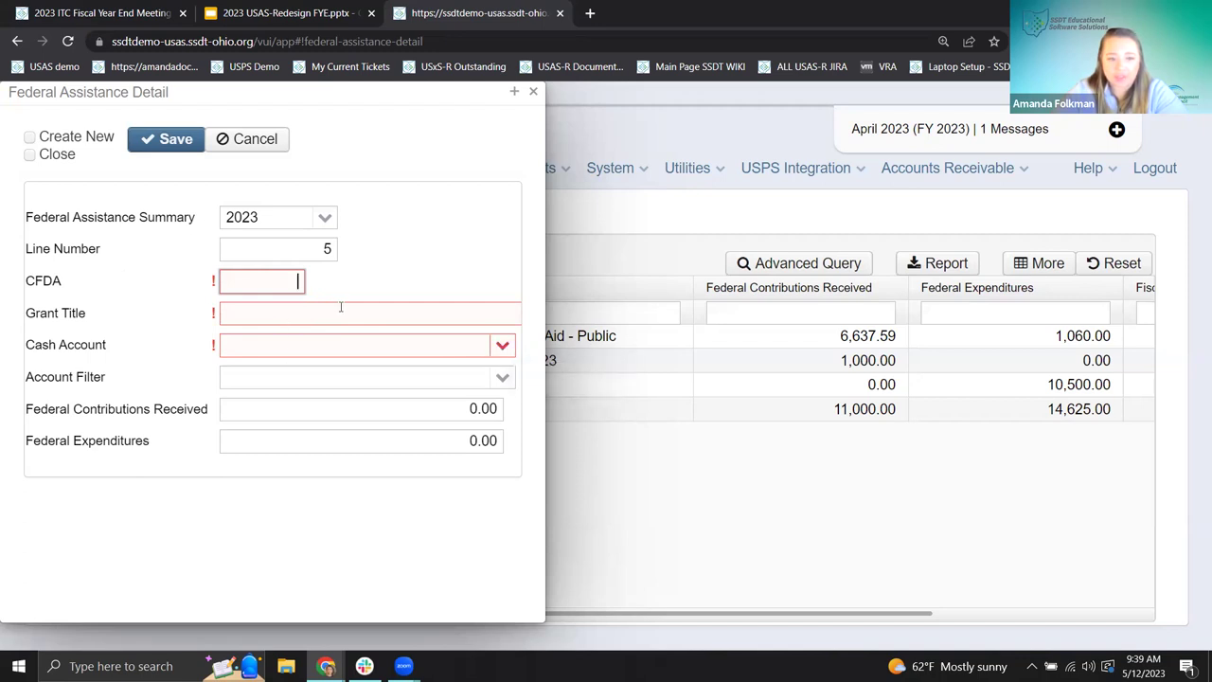
{"action": "left_click_drag", "start_coordinate": [337, 88], "coordinate": [800, 157]}
{"action": "left_click", "coordinate": [728, 288]}
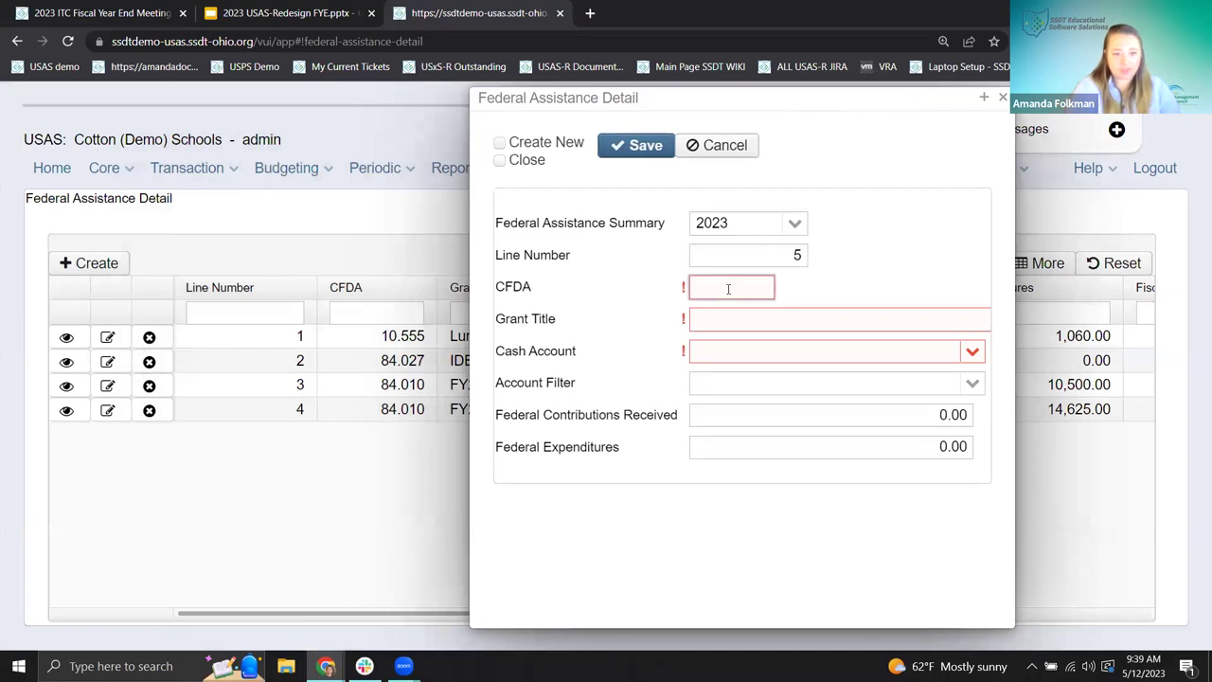
{"action": "type", "text": "10."}
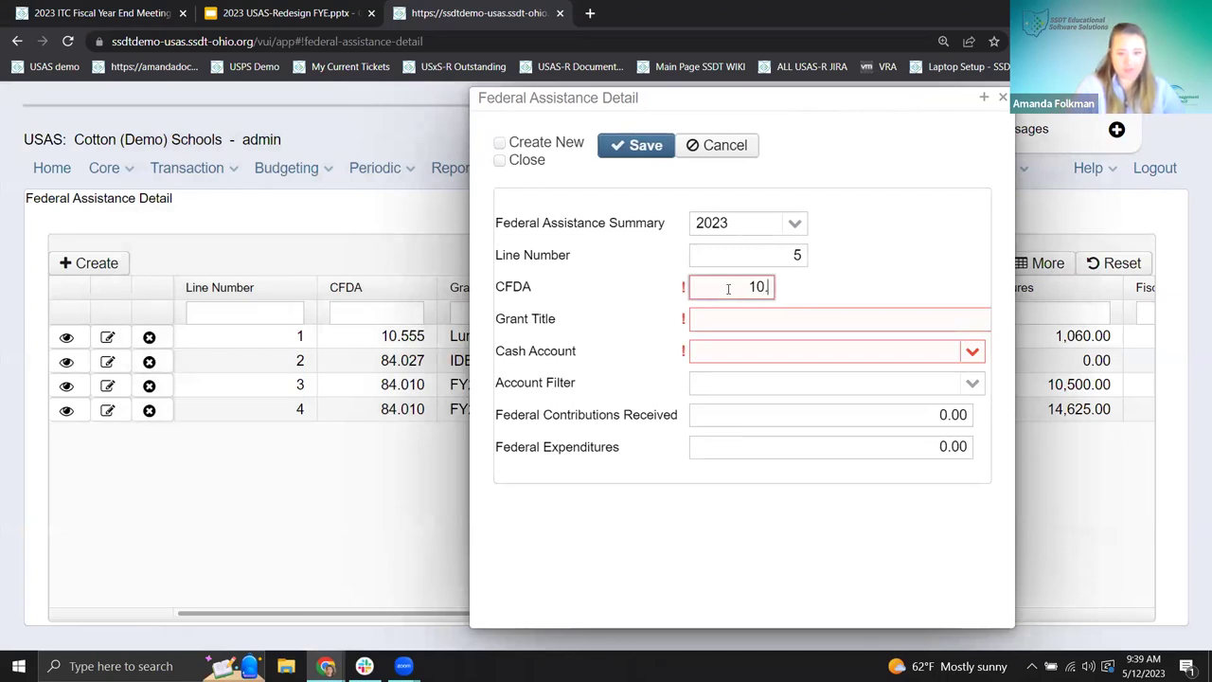
{"action": "type", "text": "667"}
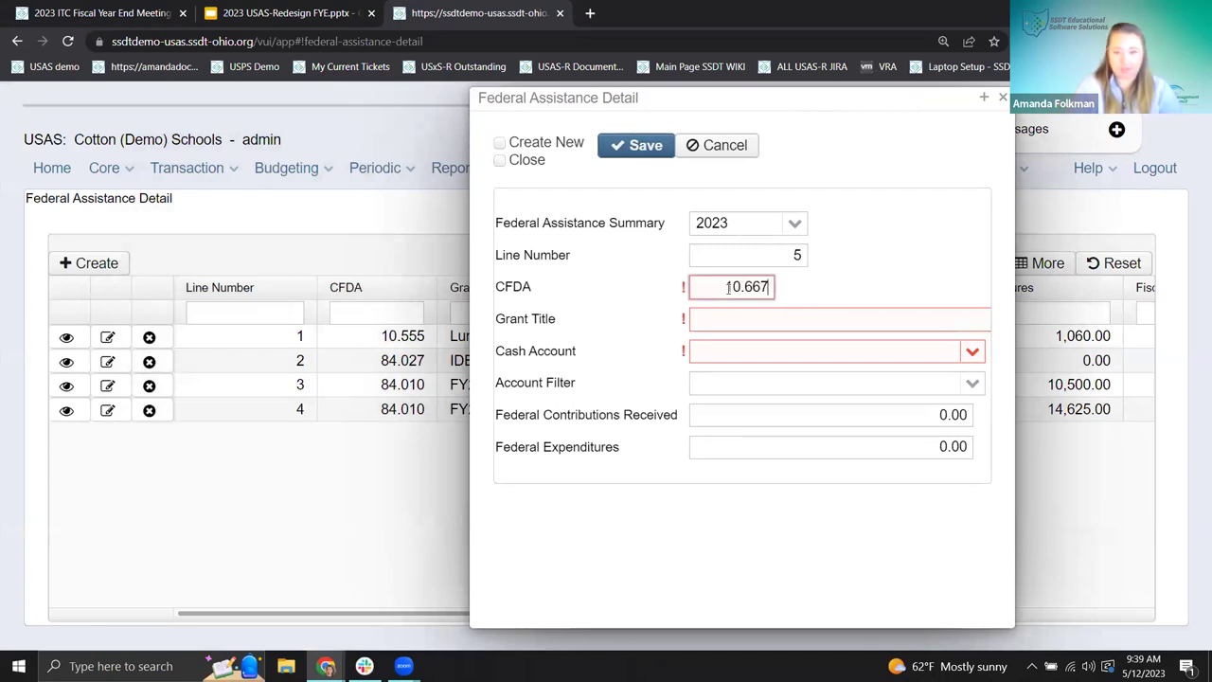
{"action": "left_click", "coordinate": [864, 279]}
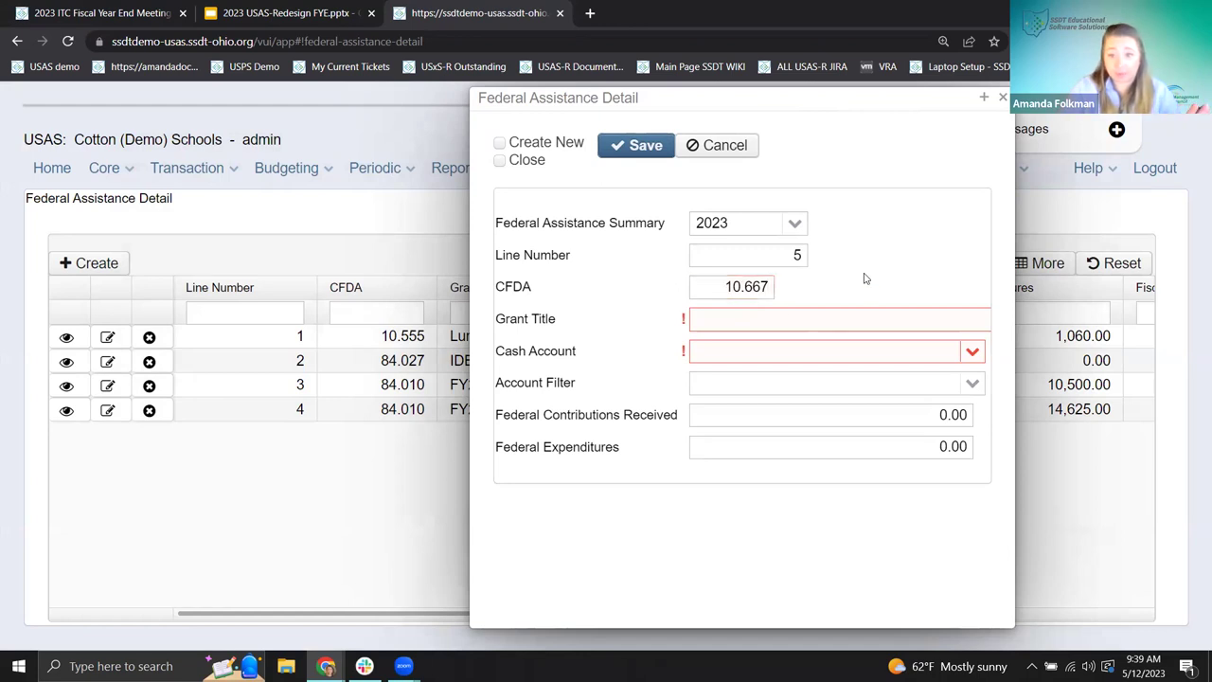
Enter Grant Example as the grant title of the new federal assistance detail record
{"action": "left_click", "coordinate": [756, 322]}
{"action": "type", "text": "Grant Exampl"}
{"action": "key", "text": "BackSpace"}
{"action": "key", "text": "BackSpace"}
{"action": "key", "text": "BackSpace"}
{"action": "type", "text": "mple"}
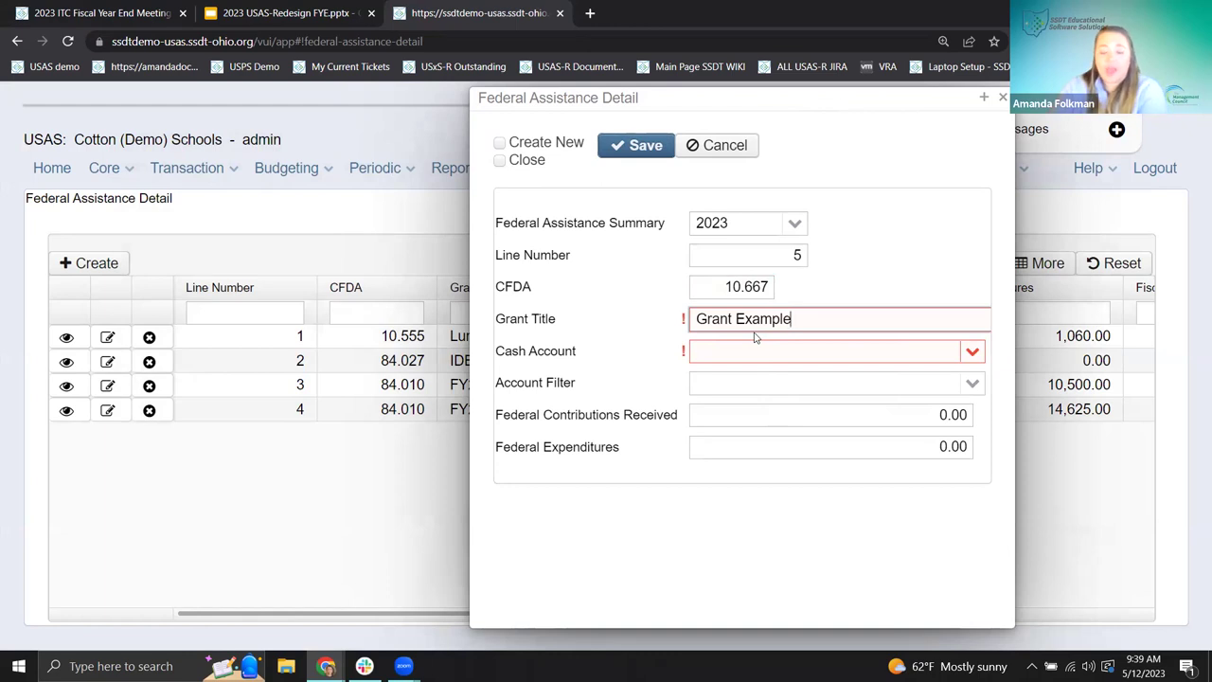
Assign cash account 507-9921, Elementary and Secondary School Emergency Relief Fund, to the new federal assistance detail record
{"action": "left_click", "coordinate": [971, 353]}
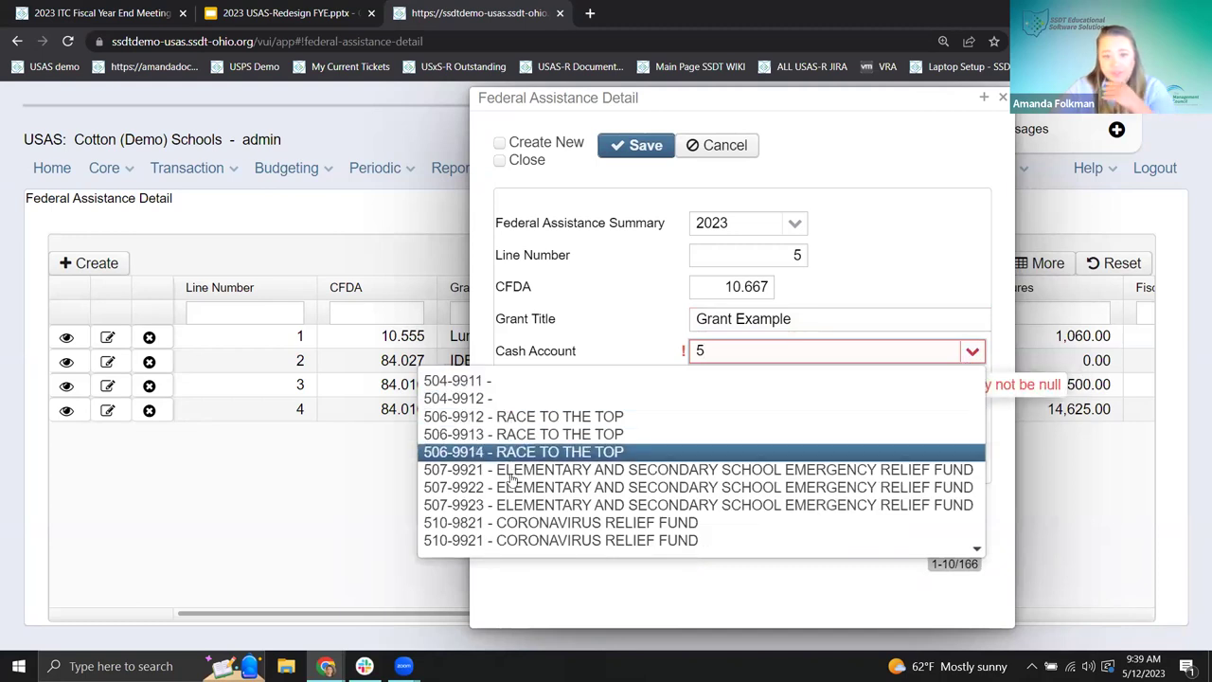
{"action": "left_click", "coordinate": [527, 470]}
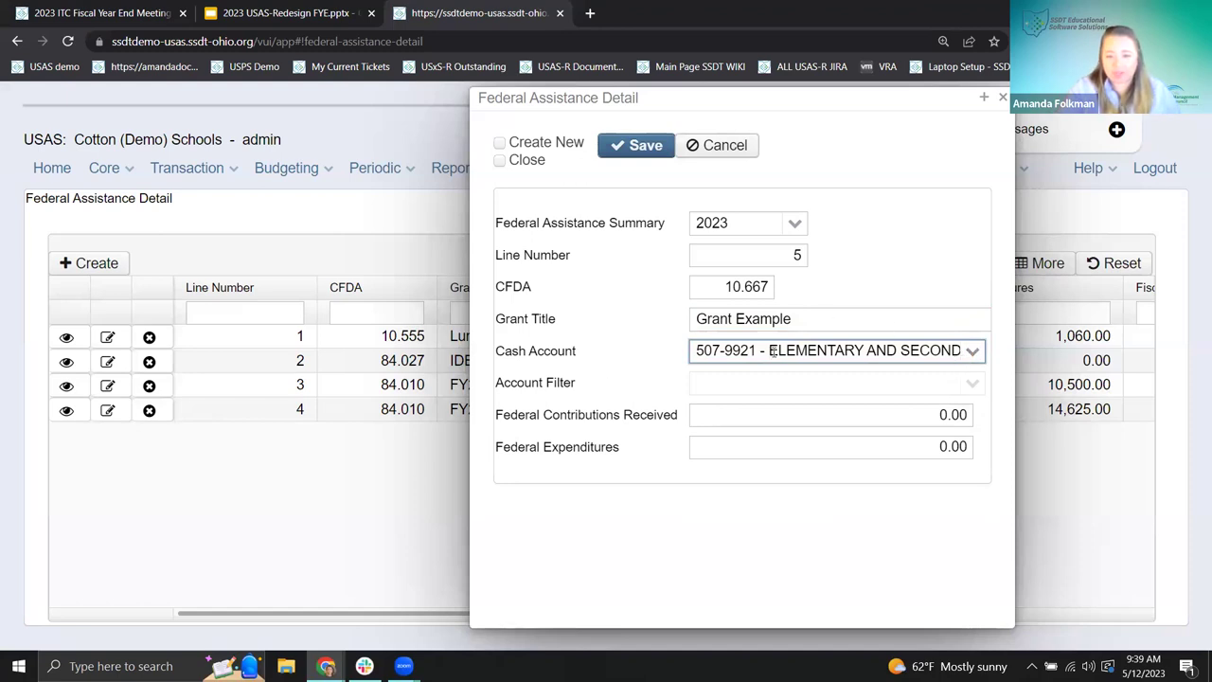
{"action": "key", "text": "Tab"}
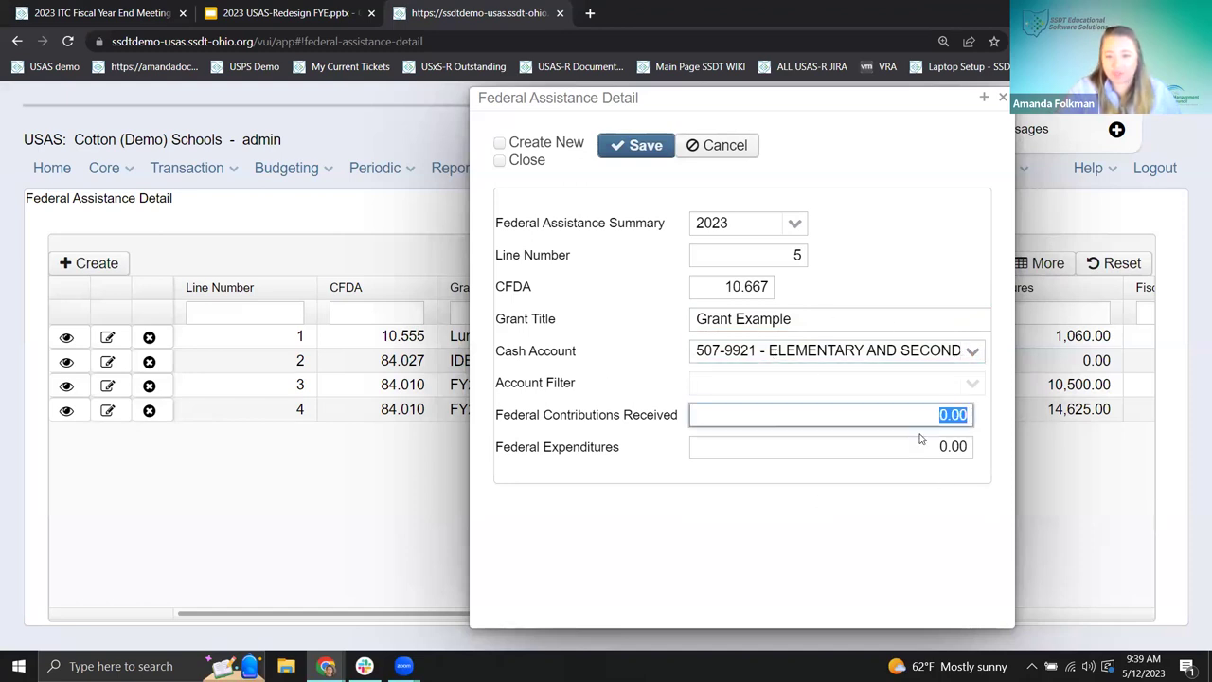
Set the record's cash account to 516-932N - IDEA PART B GRANTS and make Federal Contributions Received ready for entry
{"action": "left_click", "coordinate": [972, 351]}
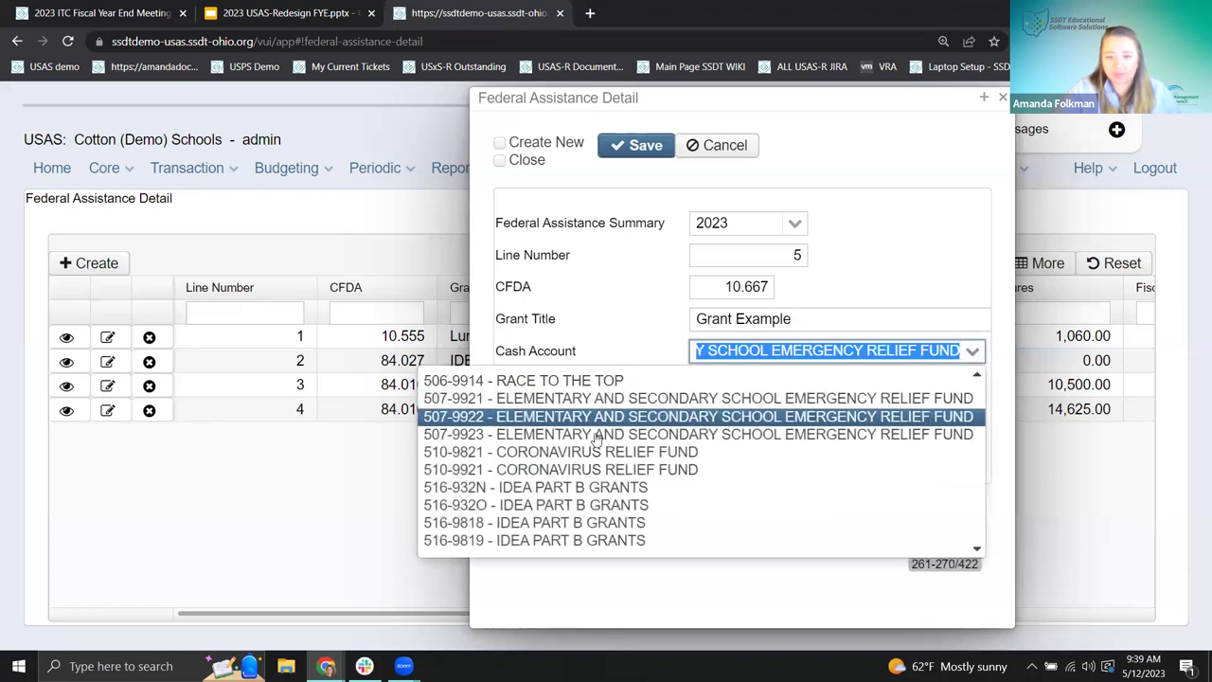
{"action": "left_click", "coordinate": [554, 488]}
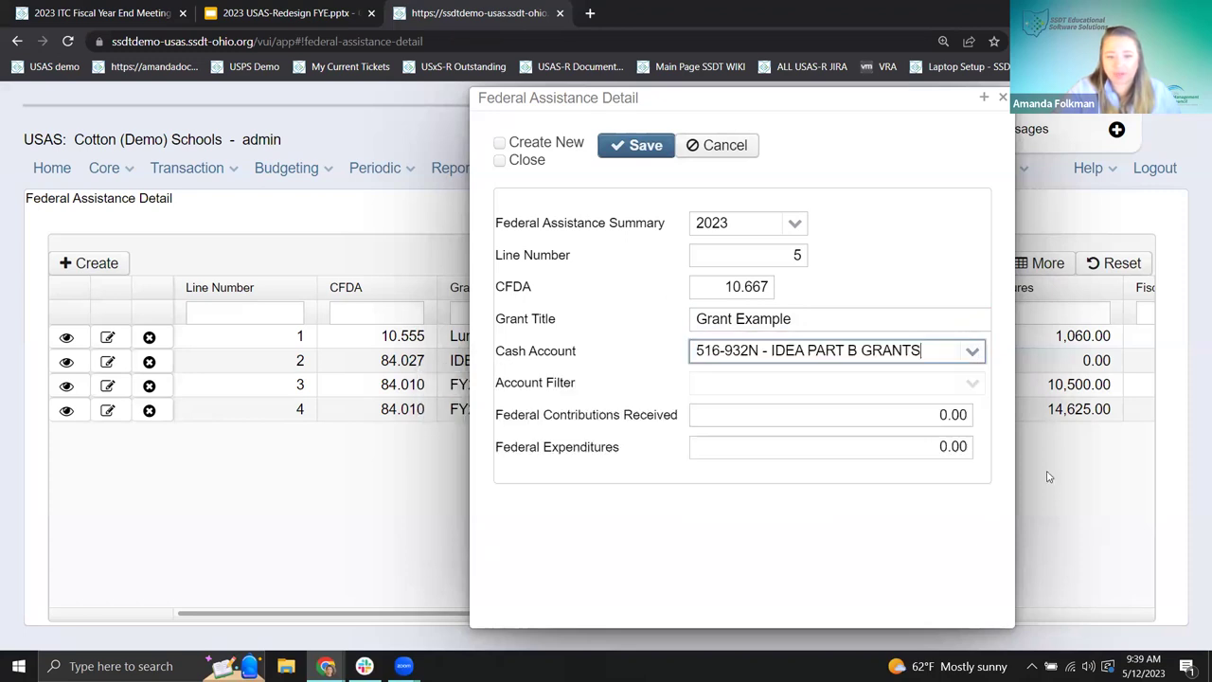
{"action": "left_click", "coordinate": [873, 413]}
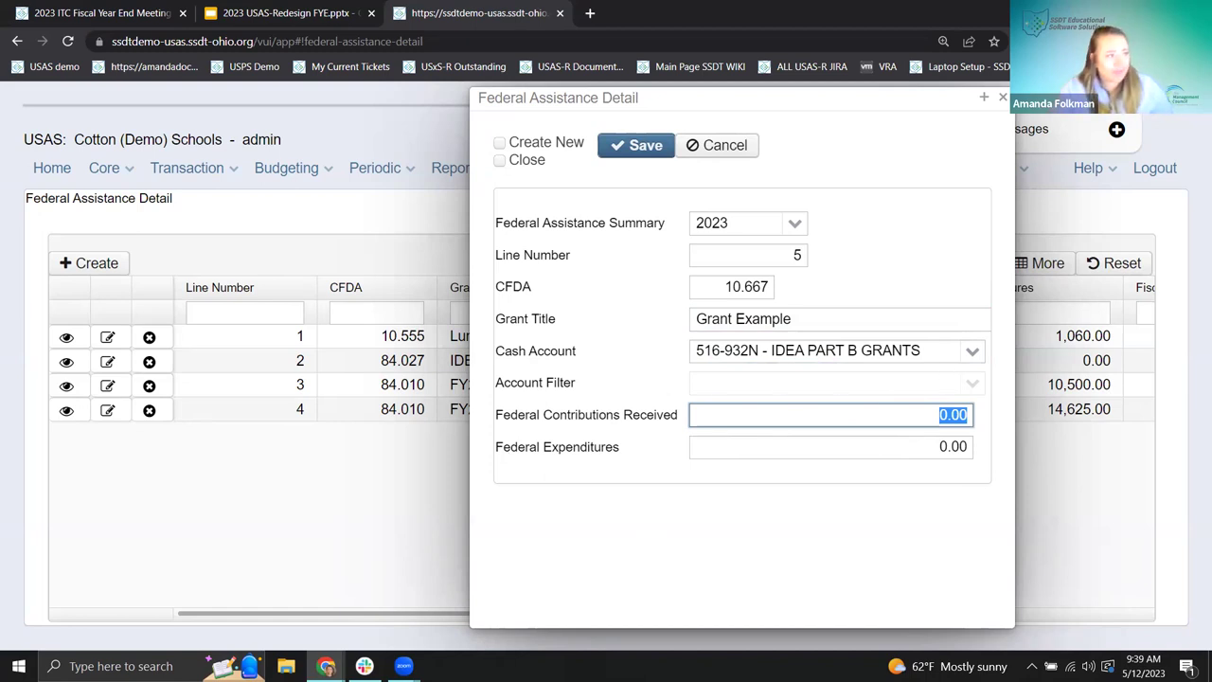
{"action": "left_click_drag", "start_coordinate": [744, 352], "coordinate": [920, 350]}
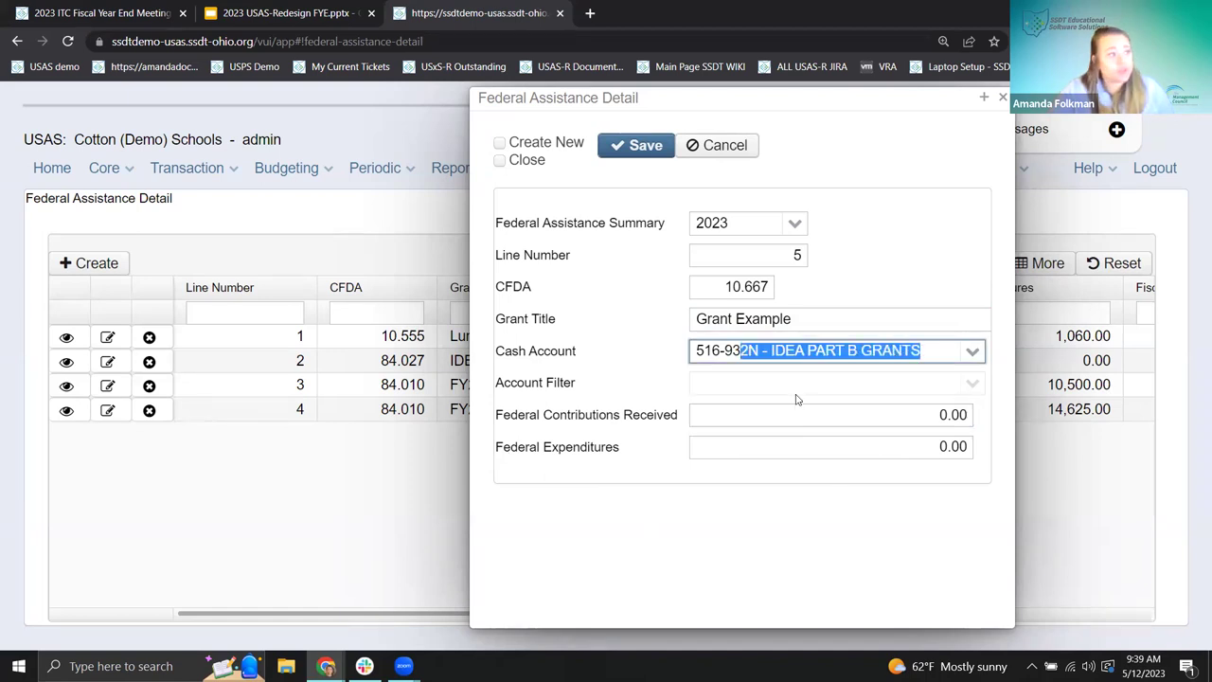
{"action": "left_click", "coordinate": [902, 413]}
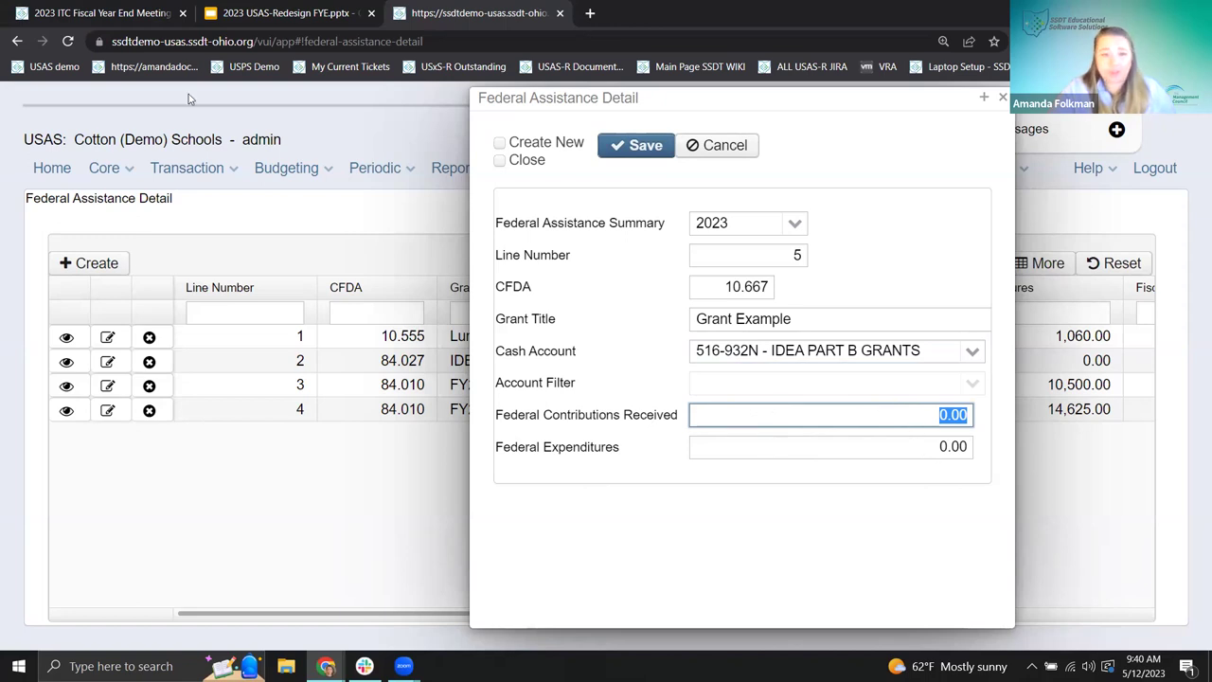
Copy the USAS demo site's base address and open its home page in a separate browser tab
{"action": "left_click", "coordinate": [588, 13]}
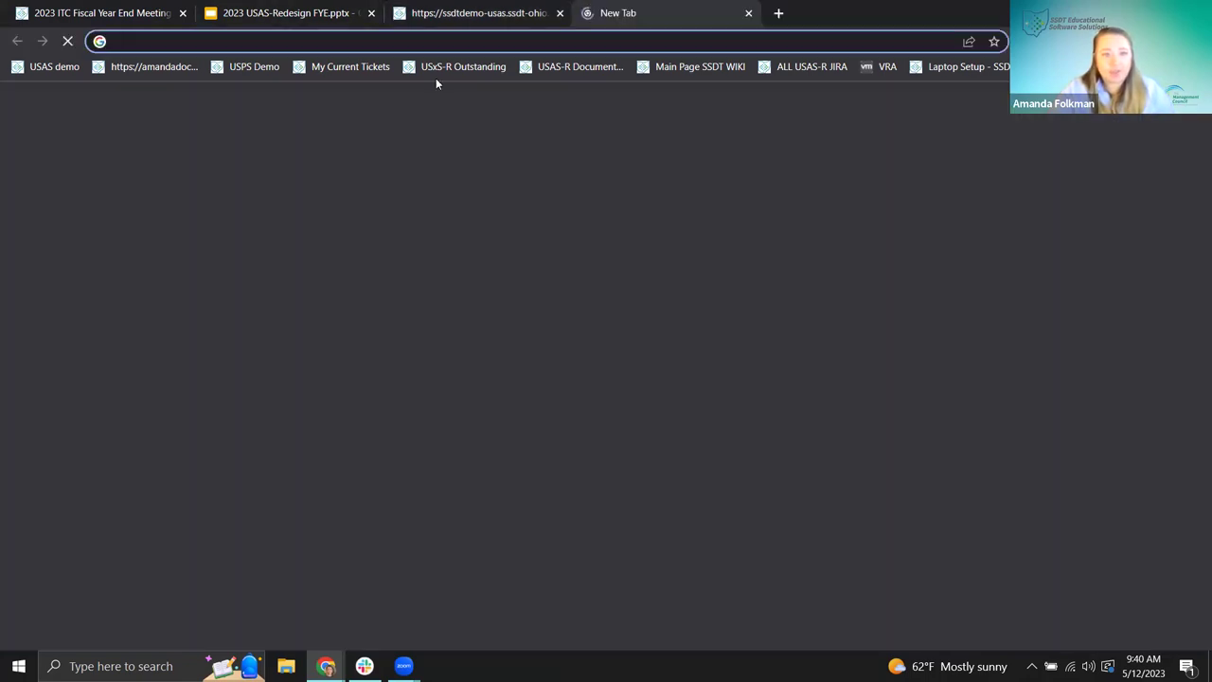
{"action": "left_click", "coordinate": [487, 13]}
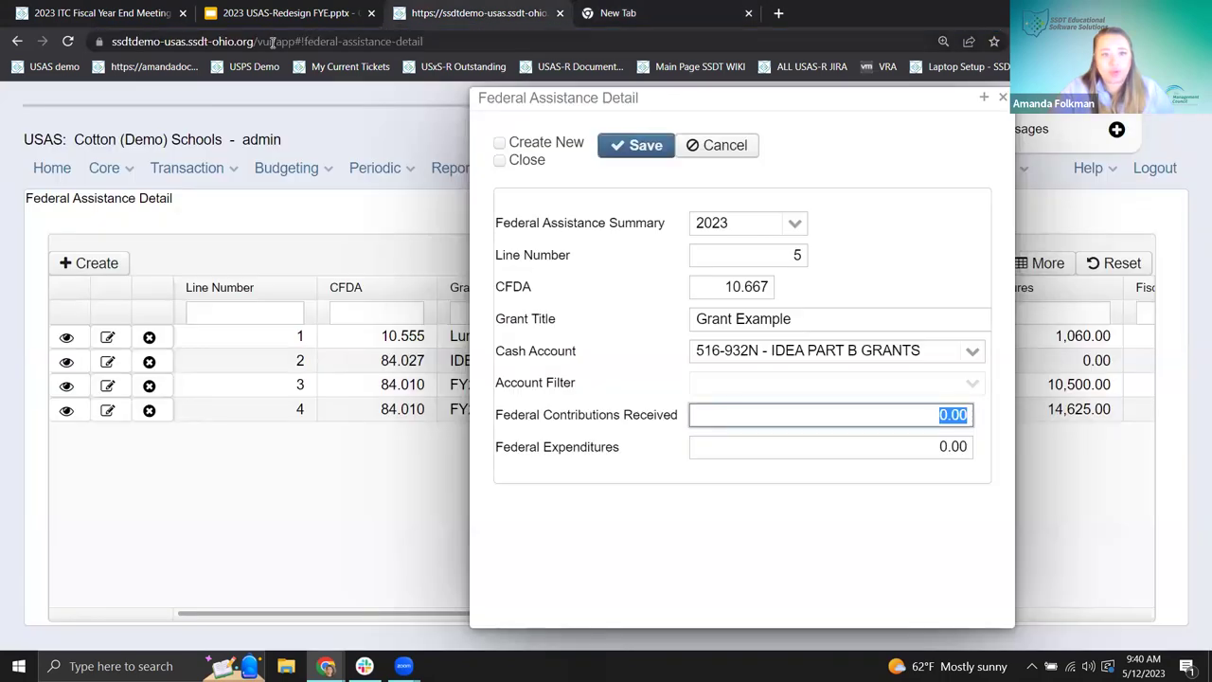
{"action": "left_click_drag", "start_coordinate": [256, 42], "coordinate": [112, 42]}
{"action": "key", "text": "ctrl+c"}
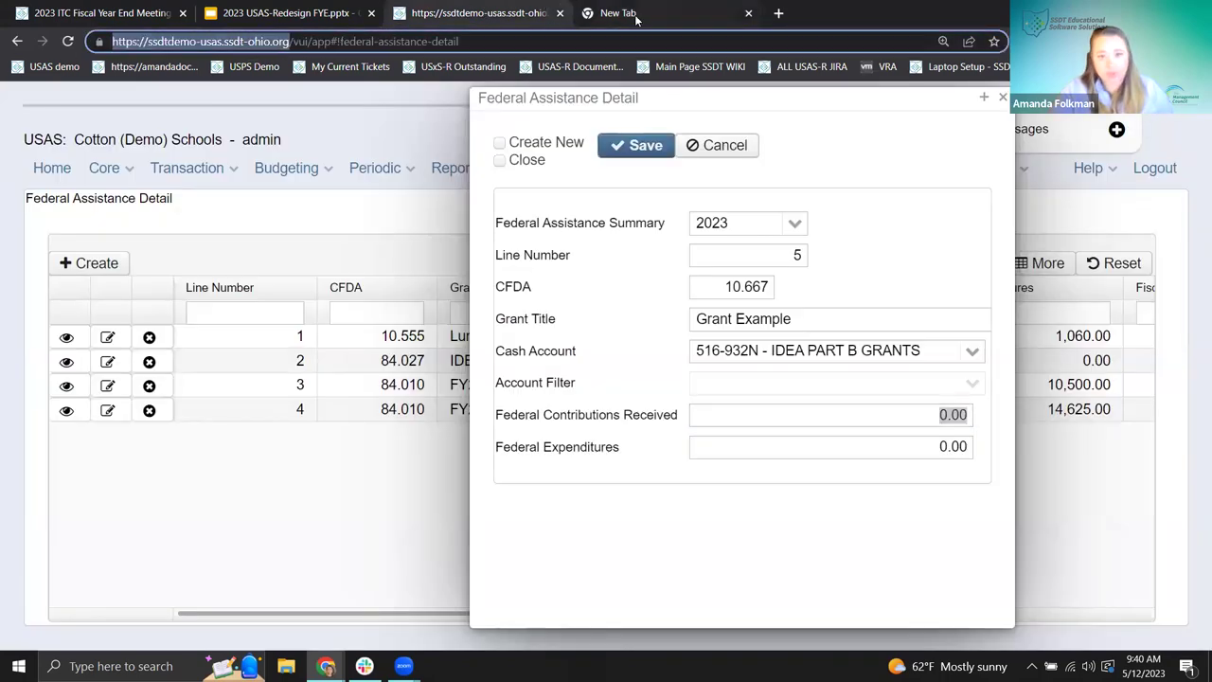
{"action": "left_click", "coordinate": [636, 16]}
{"action": "key", "text": "ctrl+v"}
{"action": "key", "text": "Return"}
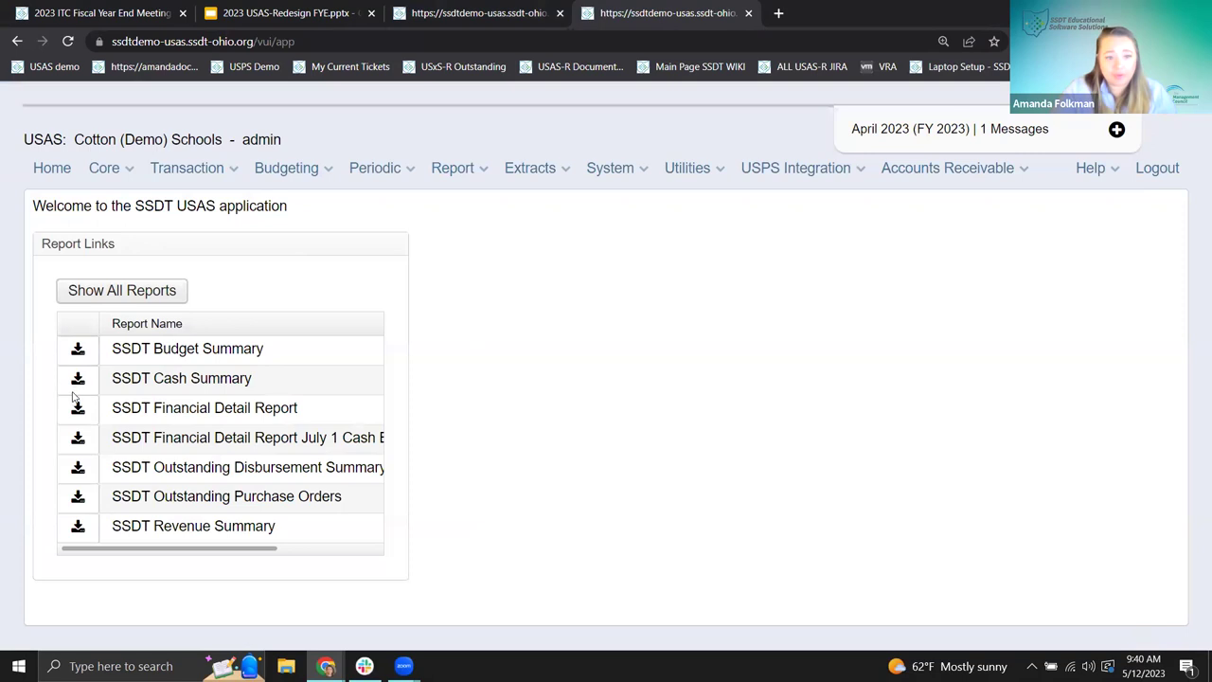
Generate the SSDT Cash Summary report as a downloaded PDF and open the file to examine its contents
{"action": "left_click", "coordinate": [160, 369]}
{"action": "scroll", "coordinate": [663, 366], "scroll_direction": "down", "scroll_amount": 3}
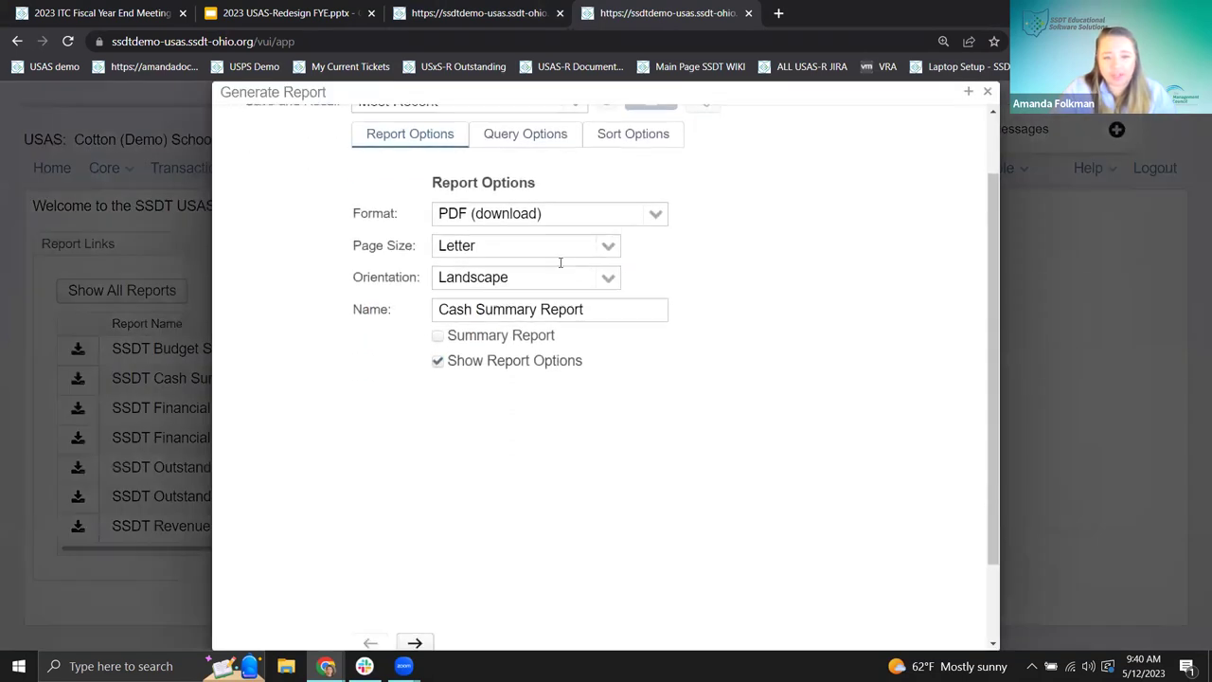
{"action": "left_click", "coordinate": [446, 574]}
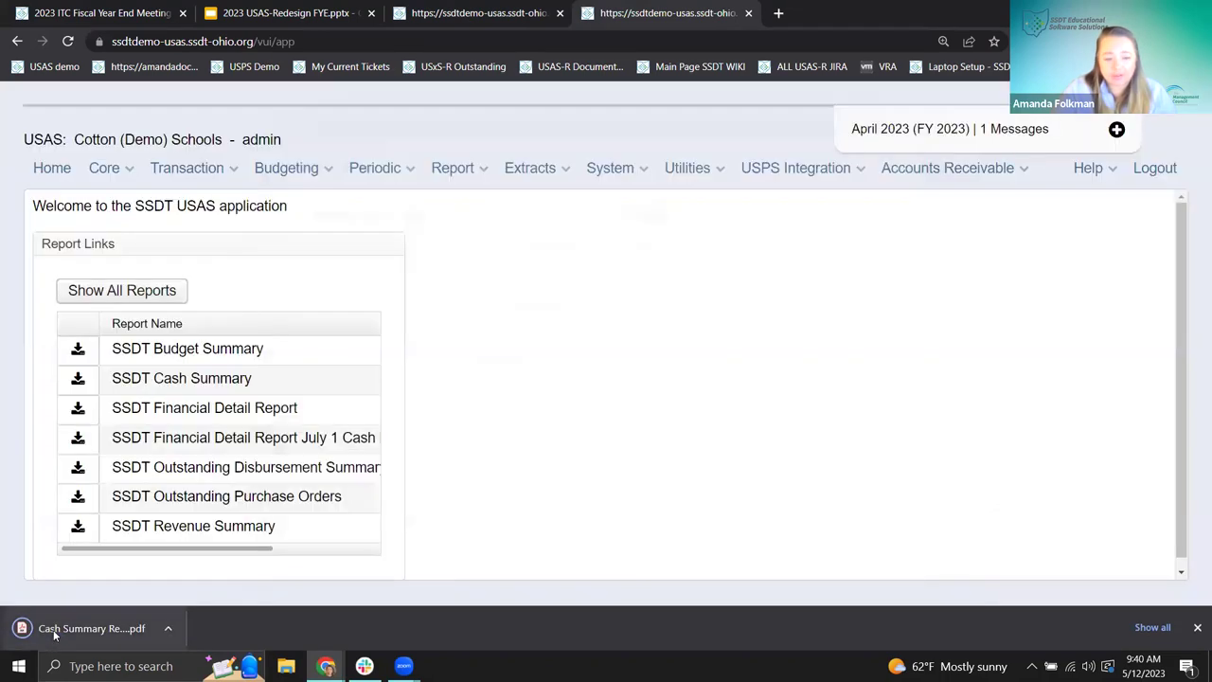
{"action": "left_click", "coordinate": [53, 629]}
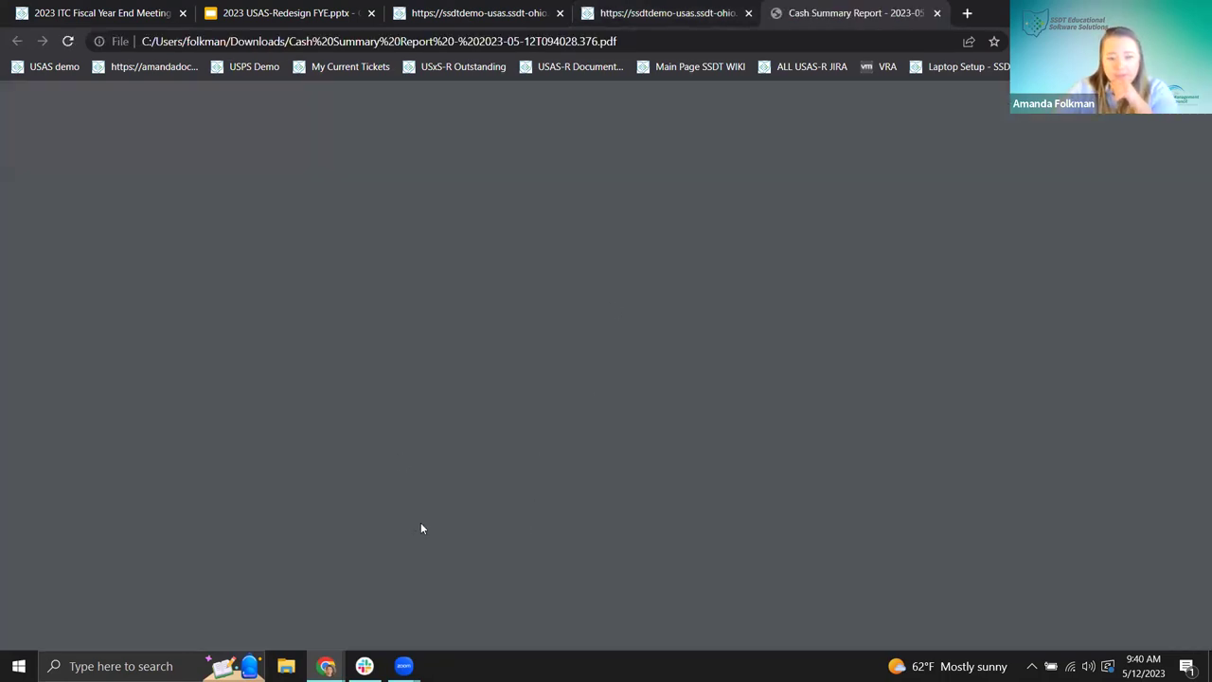
{"action": "scroll", "coordinate": [585, 289], "scroll_direction": "down", "scroll_amount": 2}
{"action": "scroll", "coordinate": [584, 294], "scroll_direction": "down", "scroll_amount": 6}
{"action": "scroll", "coordinate": [585, 295], "scroll_direction": "up", "scroll_amount": 3}
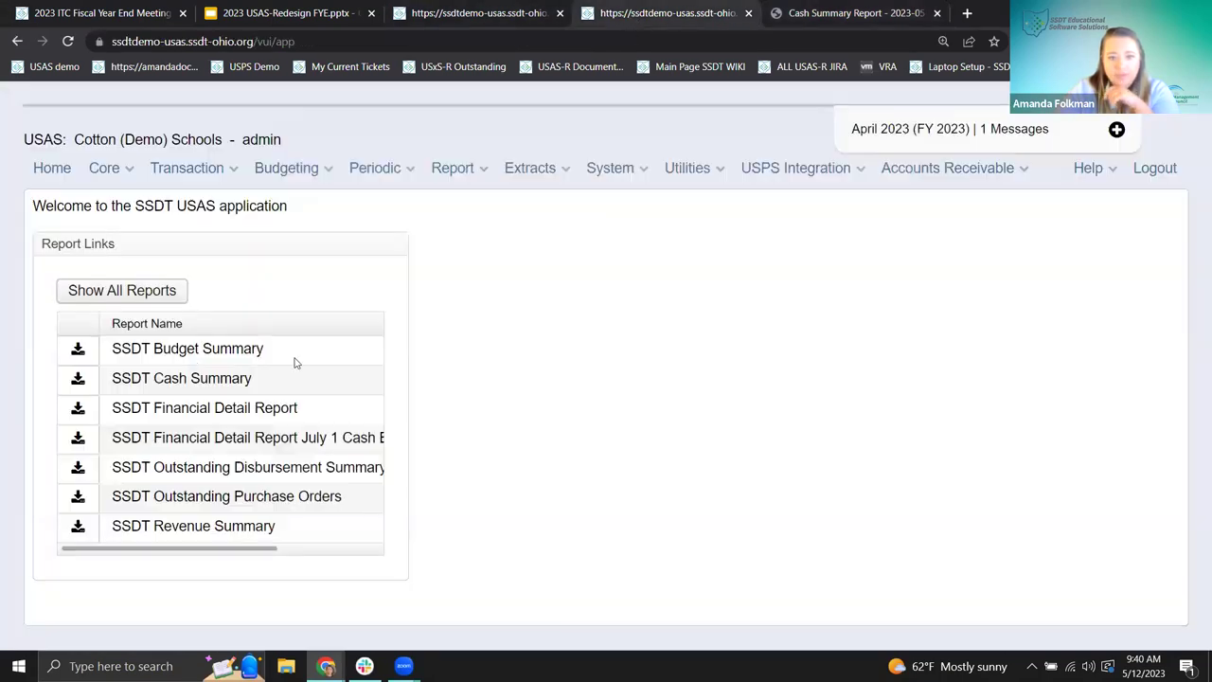
Regenerate the SSDT Cash Summary report with the Default saved settings and open the downloaded PDF
{"action": "left_click", "coordinate": [653, 13]}
{"action": "left_click", "coordinate": [79, 380]}
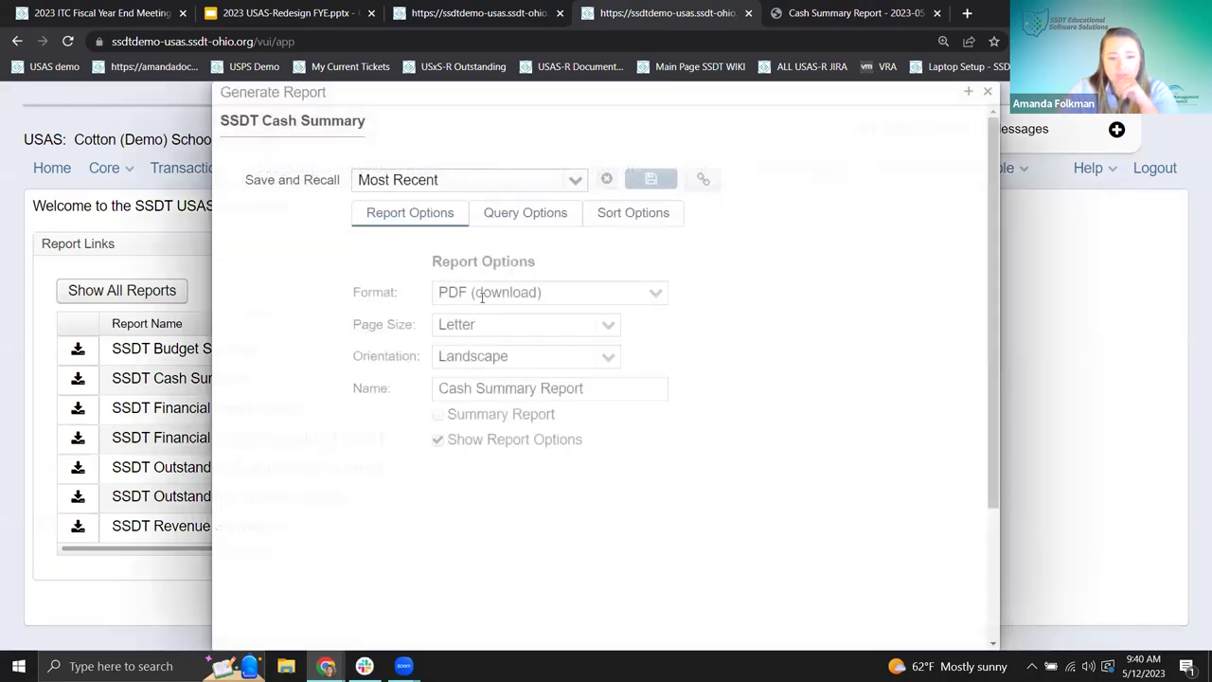
{"action": "left_click", "coordinate": [522, 180]}
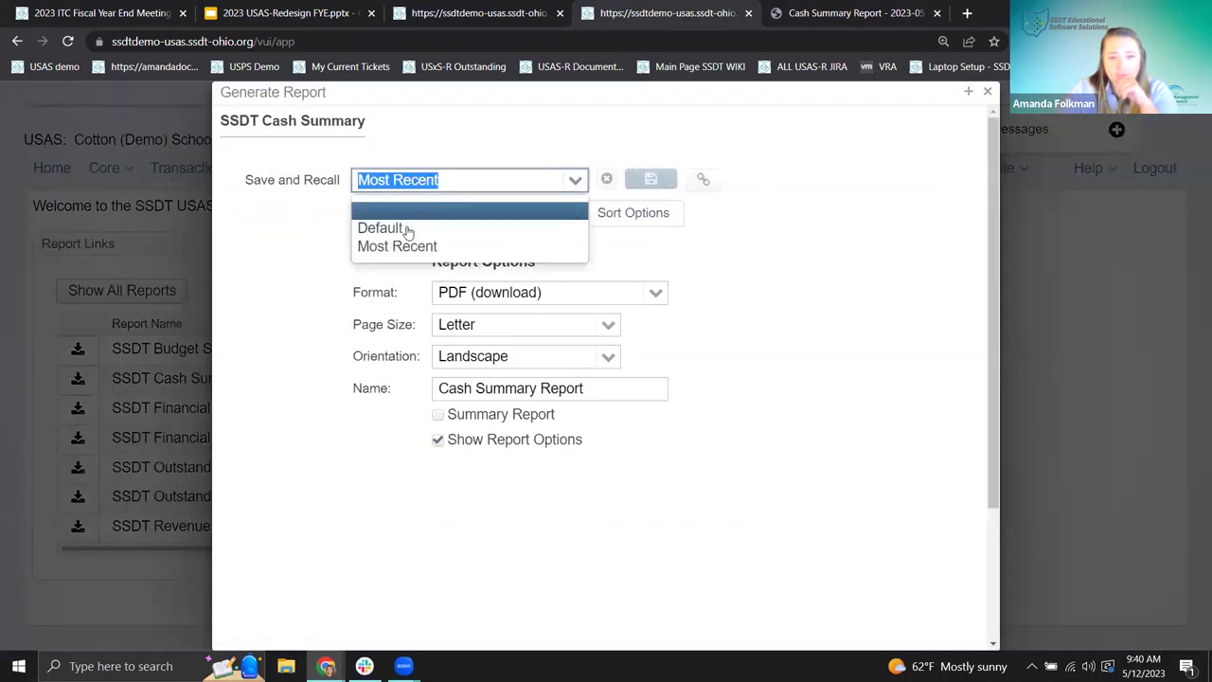
{"action": "left_click", "coordinate": [406, 230]}
{"action": "scroll", "coordinate": [508, 552], "scroll_direction": "down", "scroll_amount": 2}
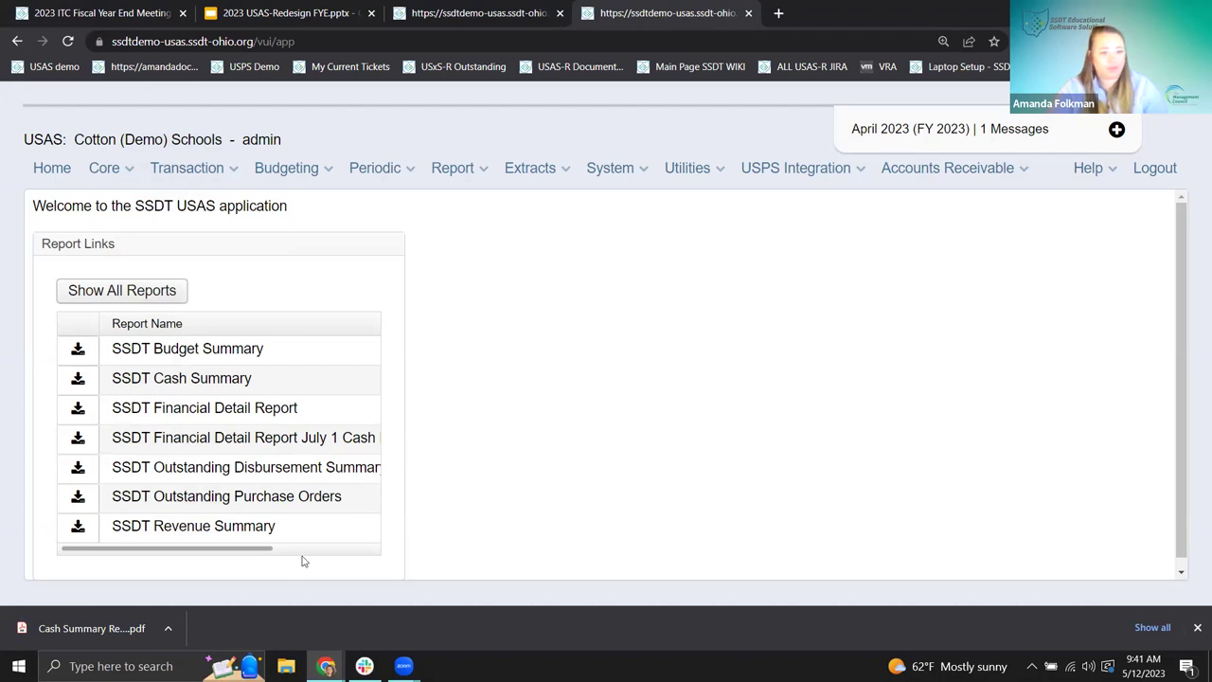
{"action": "left_click", "coordinate": [95, 627]}
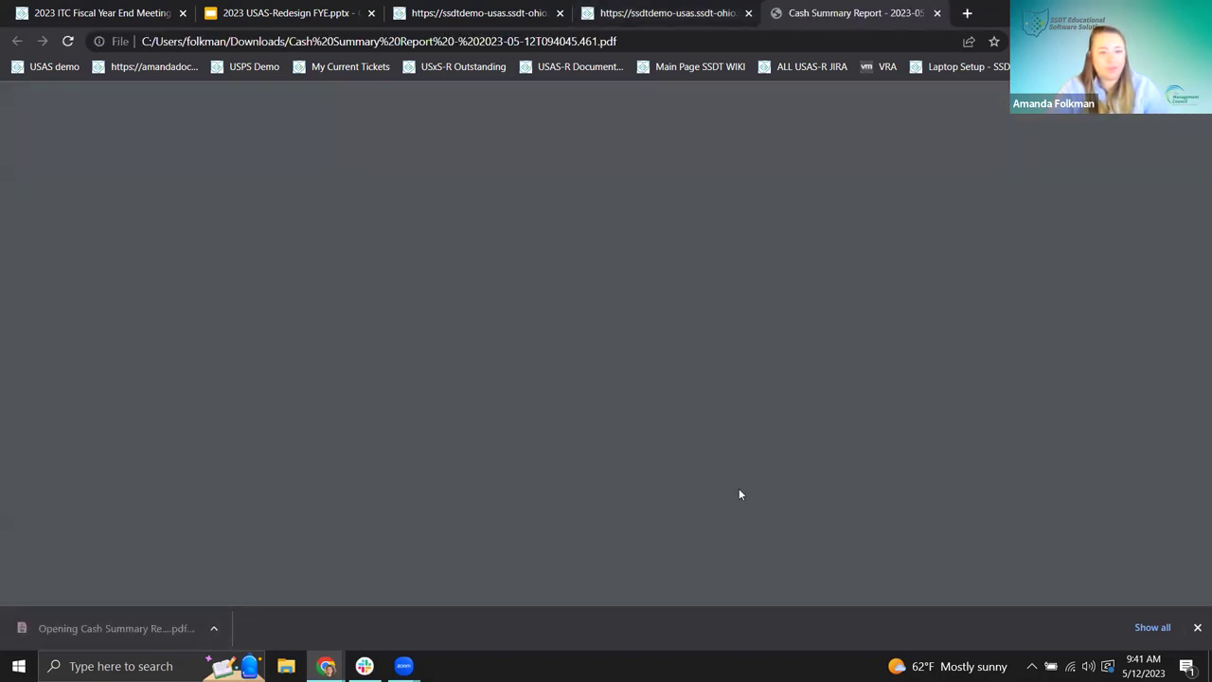
Find a Title I Disadvantaged Children account with current-year activity in the Cash Summary report and select its code, 572-9922
{"action": "scroll", "coordinate": [483, 363], "scroll_direction": "down", "scroll_amount": 10}
{"action": "scroll", "coordinate": [483, 363], "scroll_direction": "down", "scroll_amount": 15}
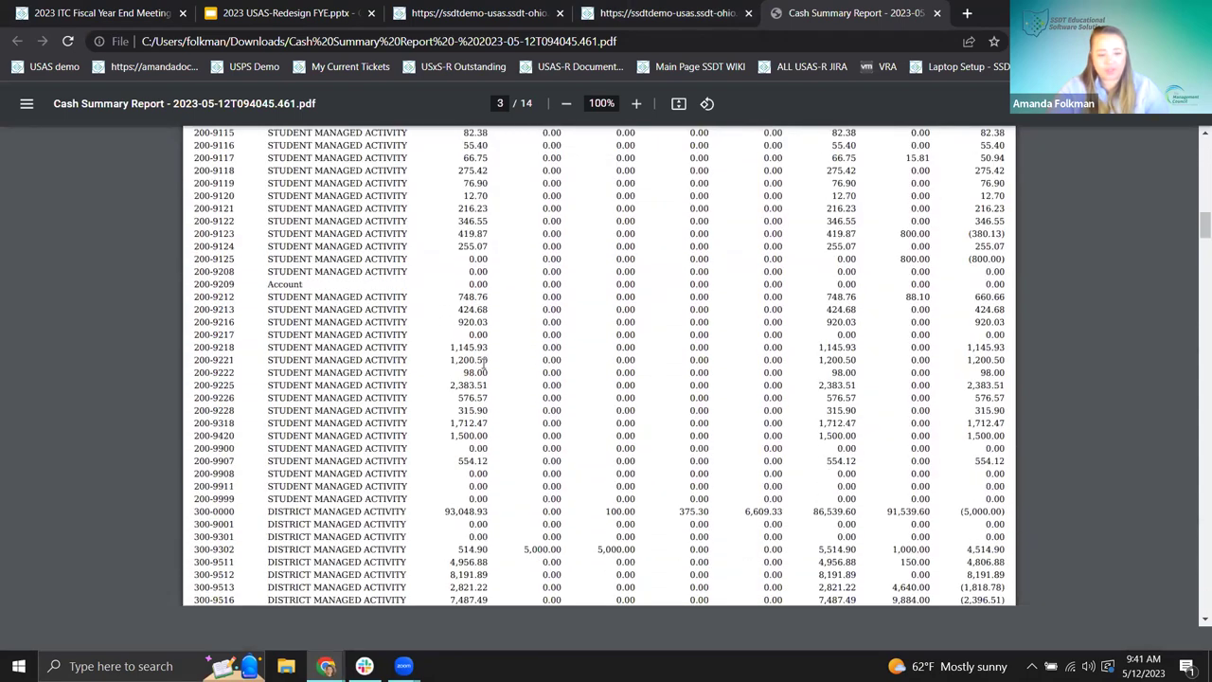
{"action": "scroll", "coordinate": [483, 362], "scroll_direction": "down", "scroll_amount": 20}
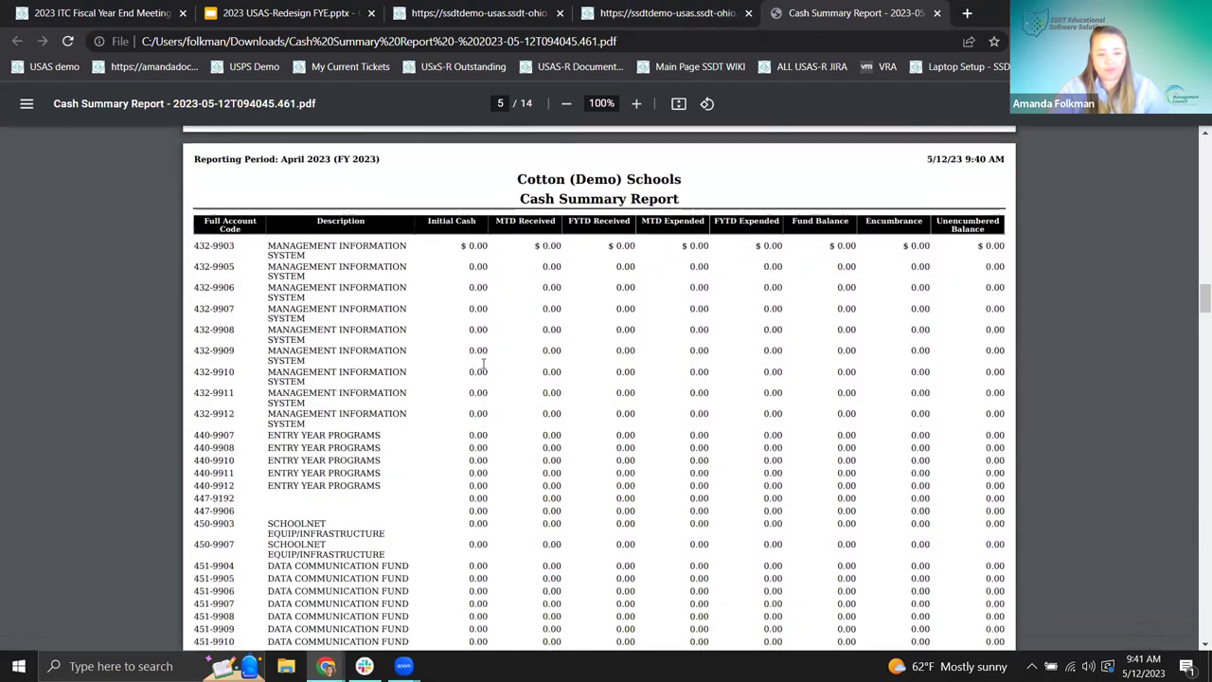
{"action": "scroll", "coordinate": [483, 362], "scroll_direction": "down", "scroll_amount": 20}
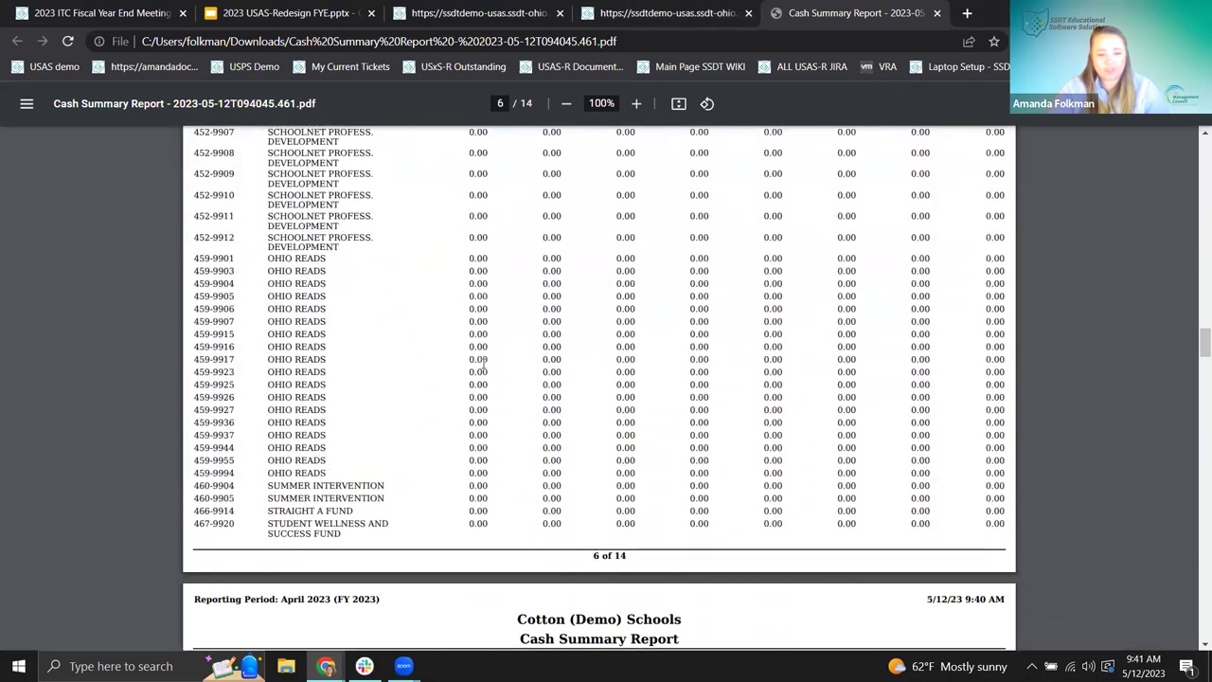
{"action": "scroll", "coordinate": [490, 364], "scroll_direction": "down", "scroll_amount": 20}
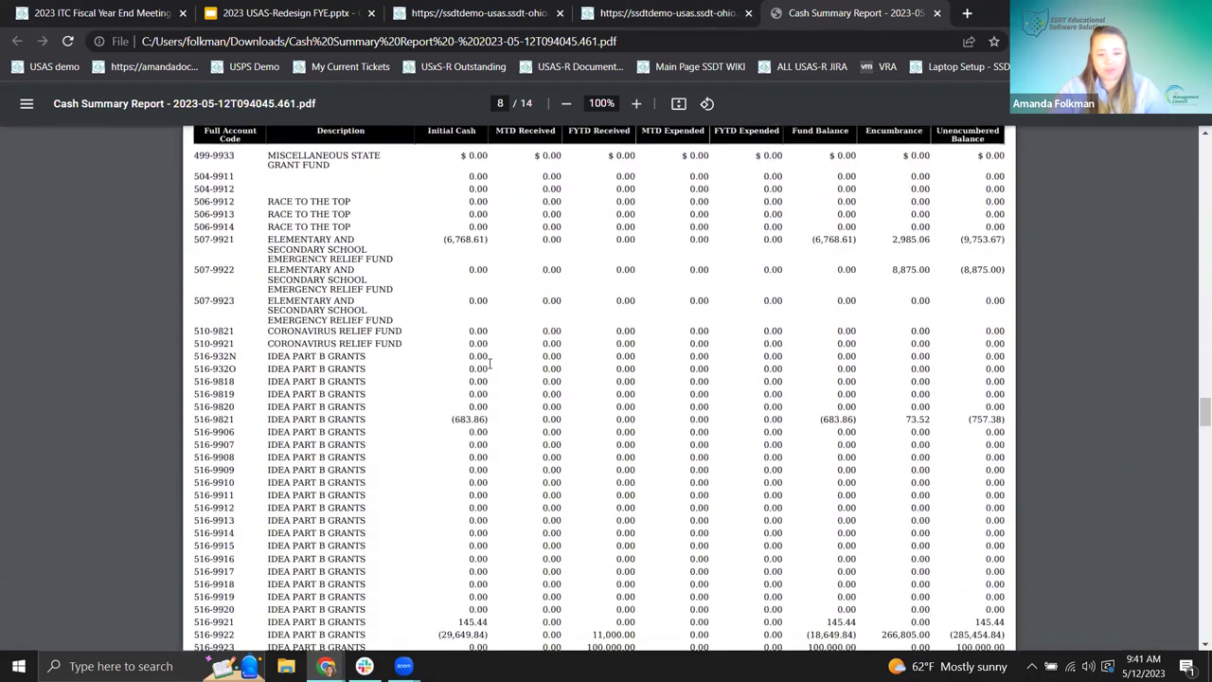
{"action": "scroll", "coordinate": [489, 364], "scroll_direction": "down", "scroll_amount": 20}
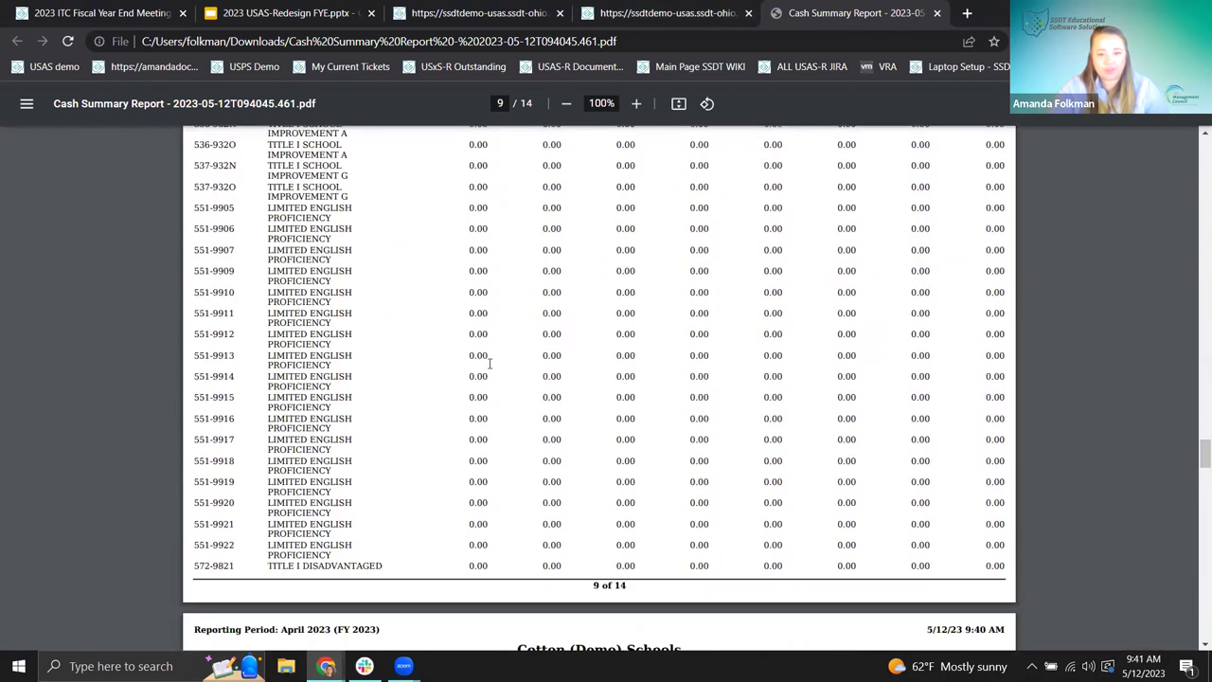
{"action": "scroll", "coordinate": [490, 364], "scroll_direction": "down", "scroll_amount": 3}
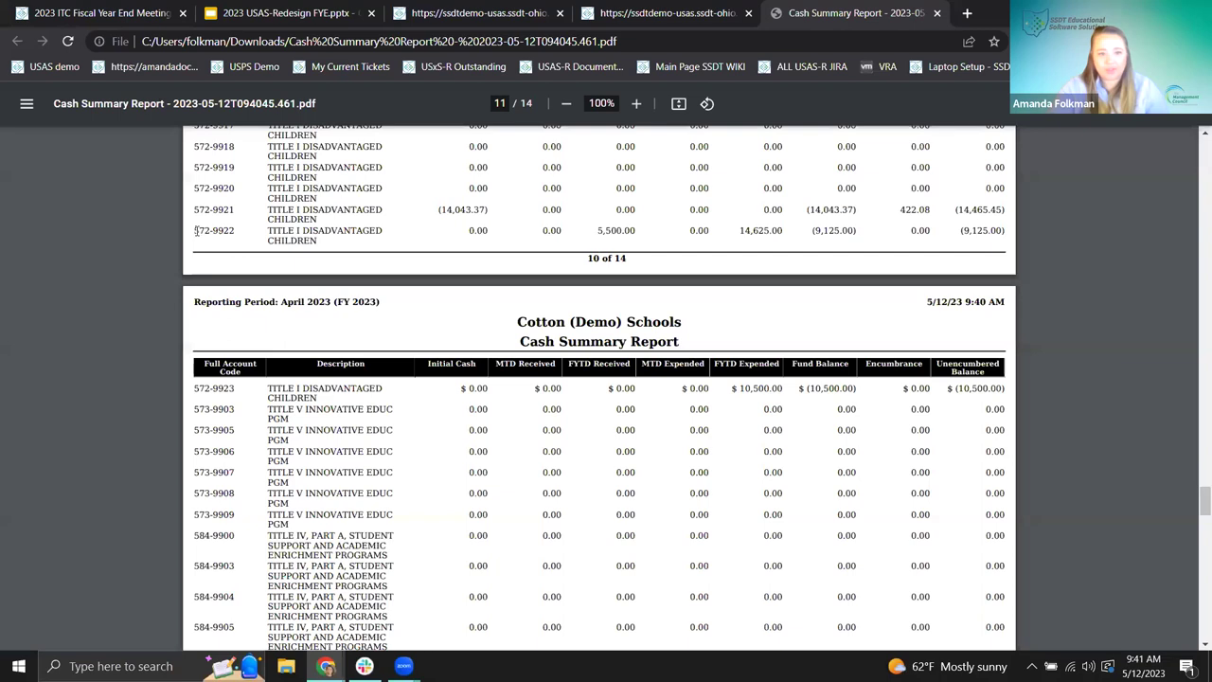
{"action": "scroll", "coordinate": [766, 243], "scroll_direction": "up", "scroll_amount": 6}
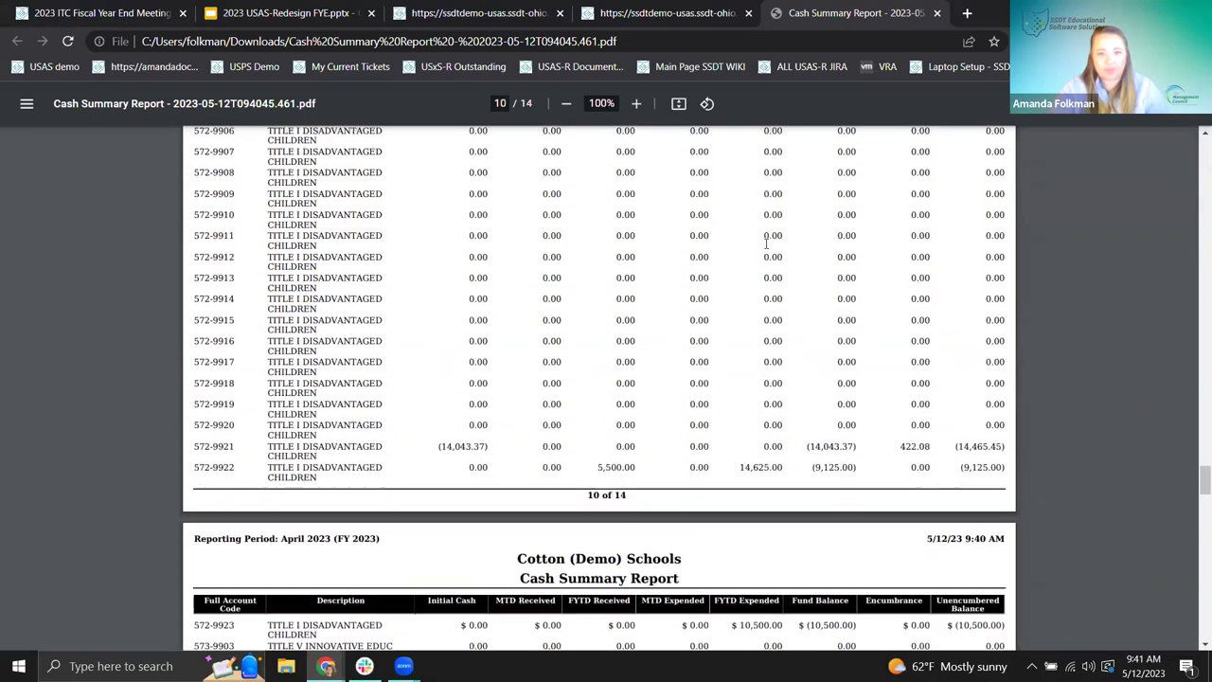
{"action": "scroll", "coordinate": [766, 243], "scroll_direction": "down", "scroll_amount": 3}
{"action": "left_click_drag", "start_coordinate": [192, 467], "coordinate": [236, 468]}
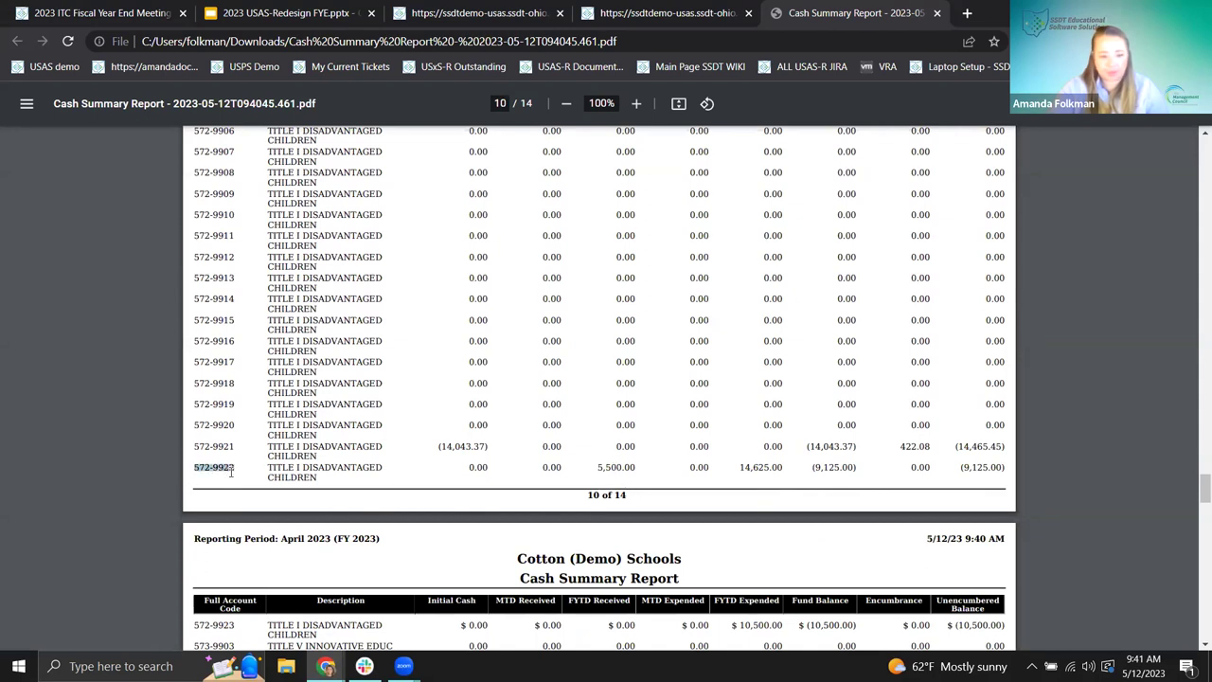
Discard the unfinished federal assistance detail record and start a new one with summary 2023 and line number 5
{"action": "left_click", "coordinate": [641, 22]}
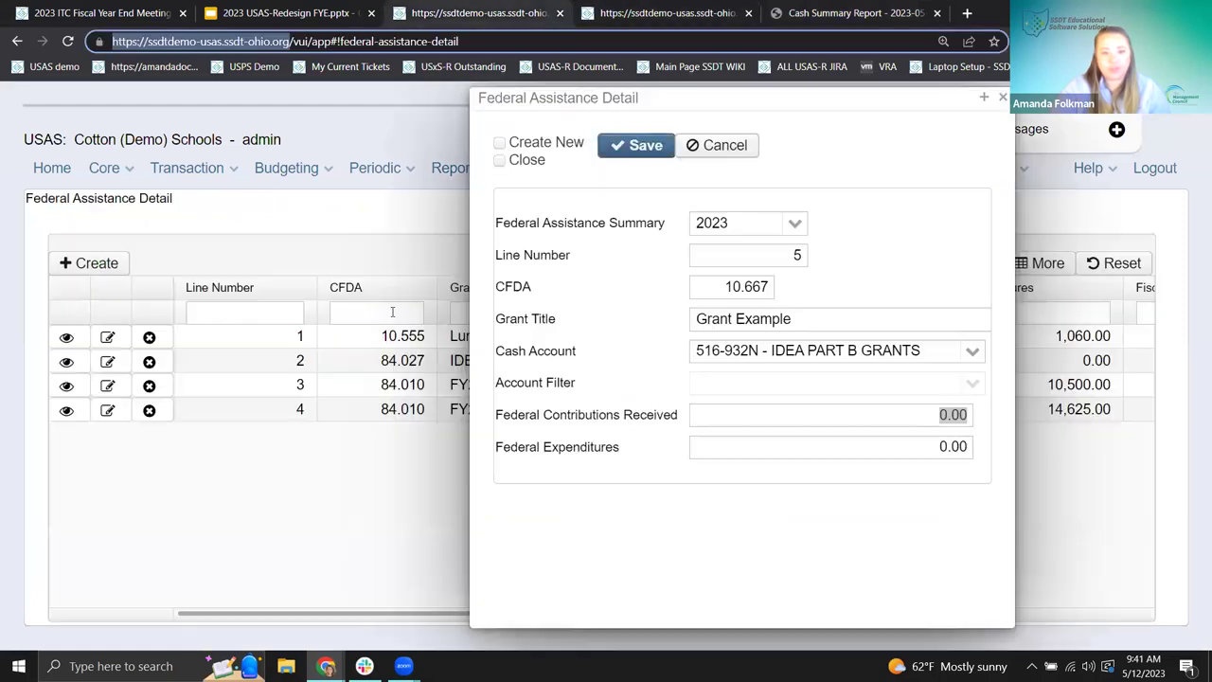
{"action": "left_click", "coordinate": [715, 147]}
{"action": "left_click", "coordinate": [89, 263]}
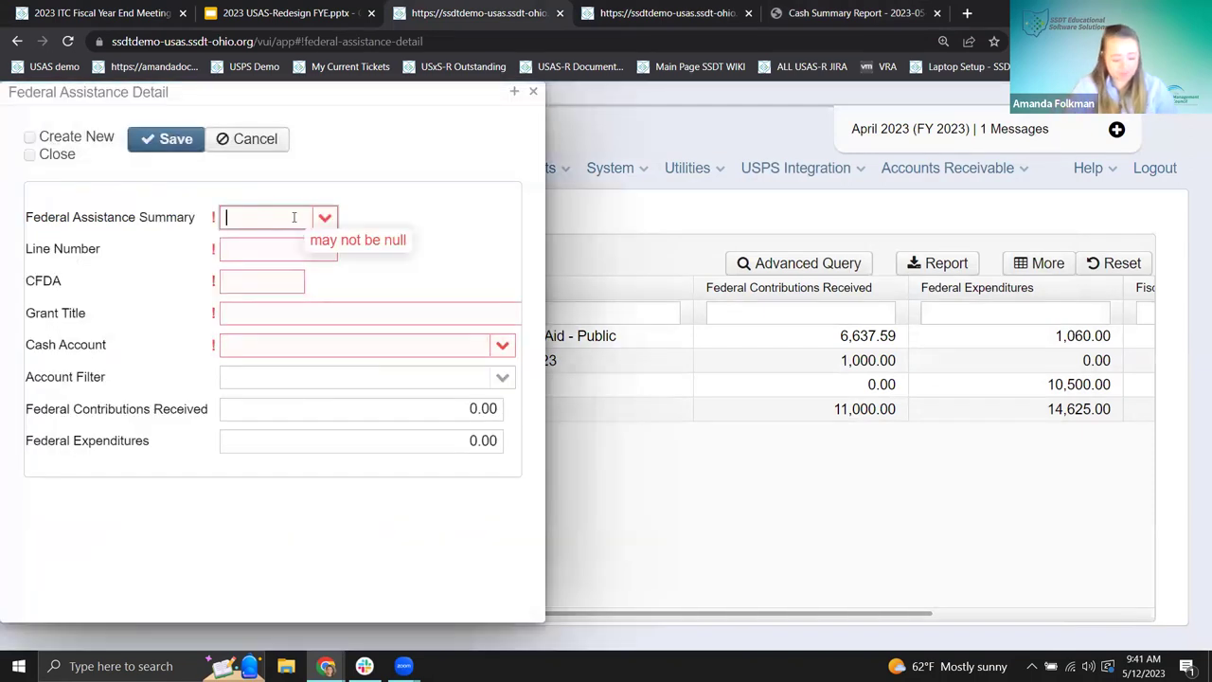
{"action": "left_click", "coordinate": [324, 217]}
{"action": "left_click", "coordinate": [289, 246]}
{"action": "left_click", "coordinate": [264, 248]}
{"action": "type", "text": "5"}
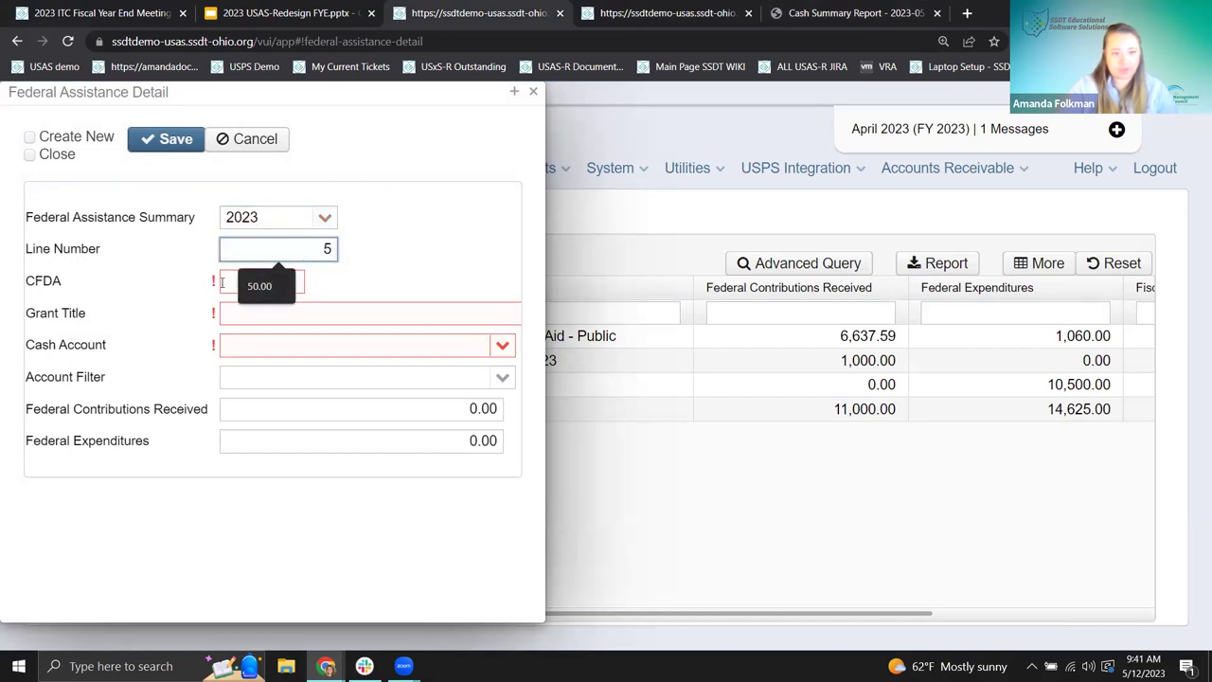
Set the new federal assistance detail record's CFDA to 10.667 and its grant title to Grant Example
{"action": "left_click", "coordinate": [228, 283]}
{"action": "type", "text": "10.6"}
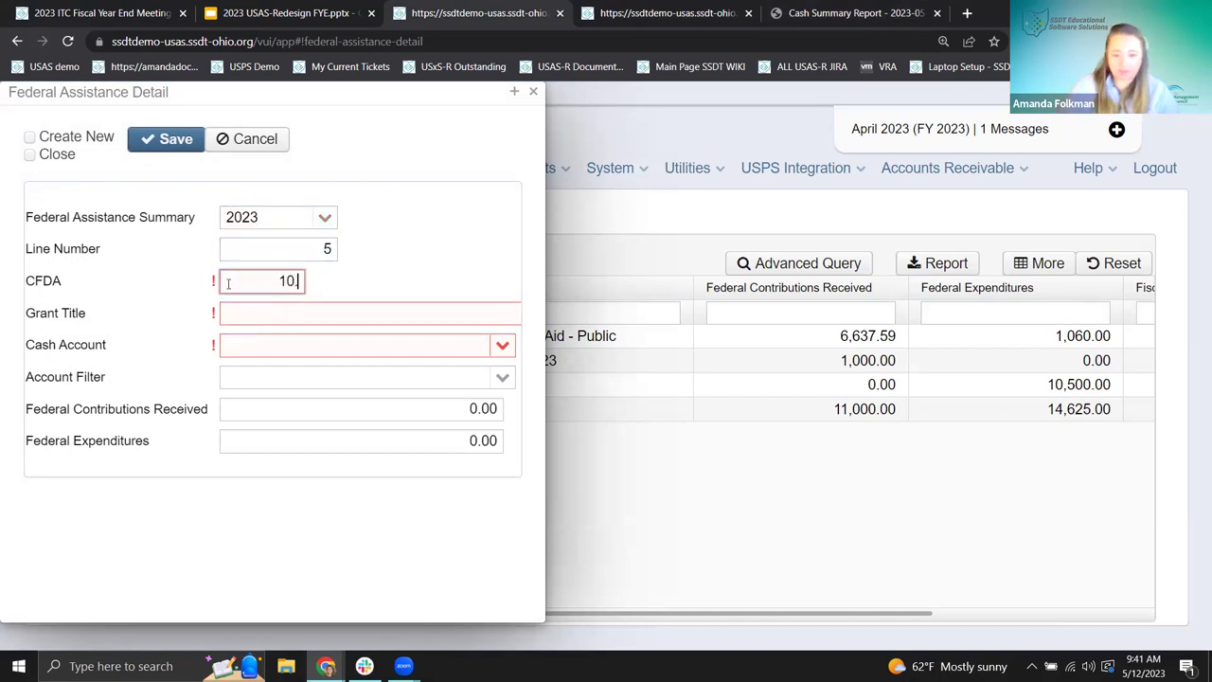
{"action": "type", "text": "6"}
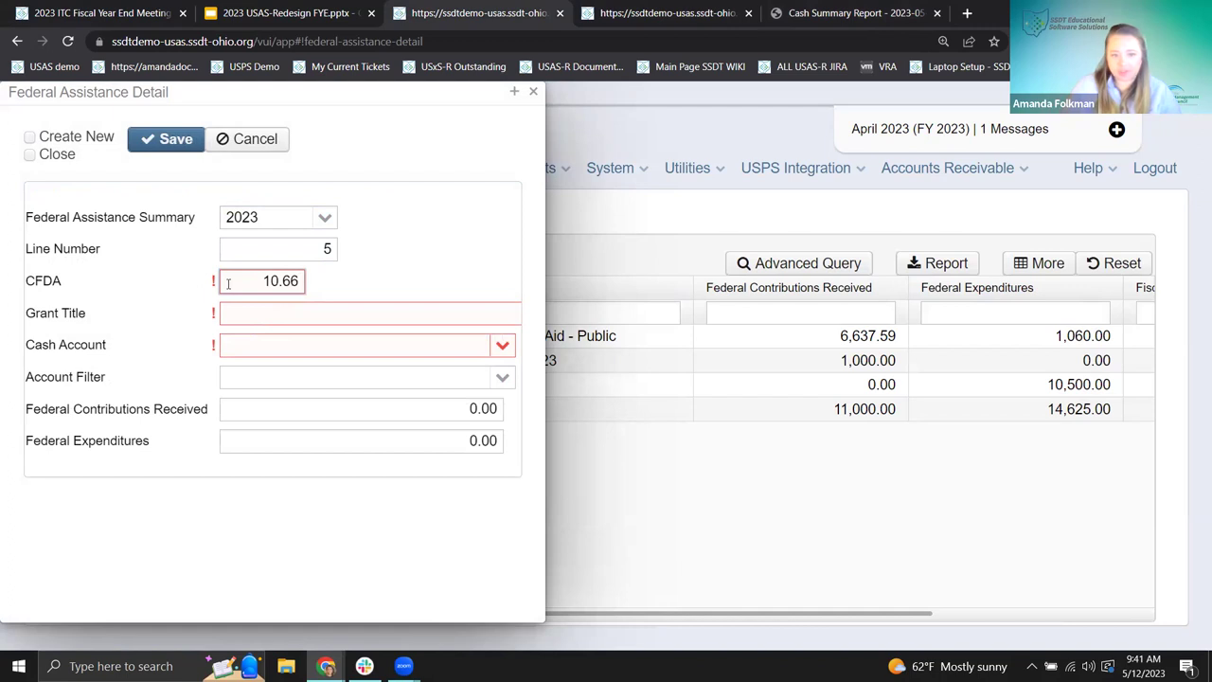
{"action": "type", "text": "7"}
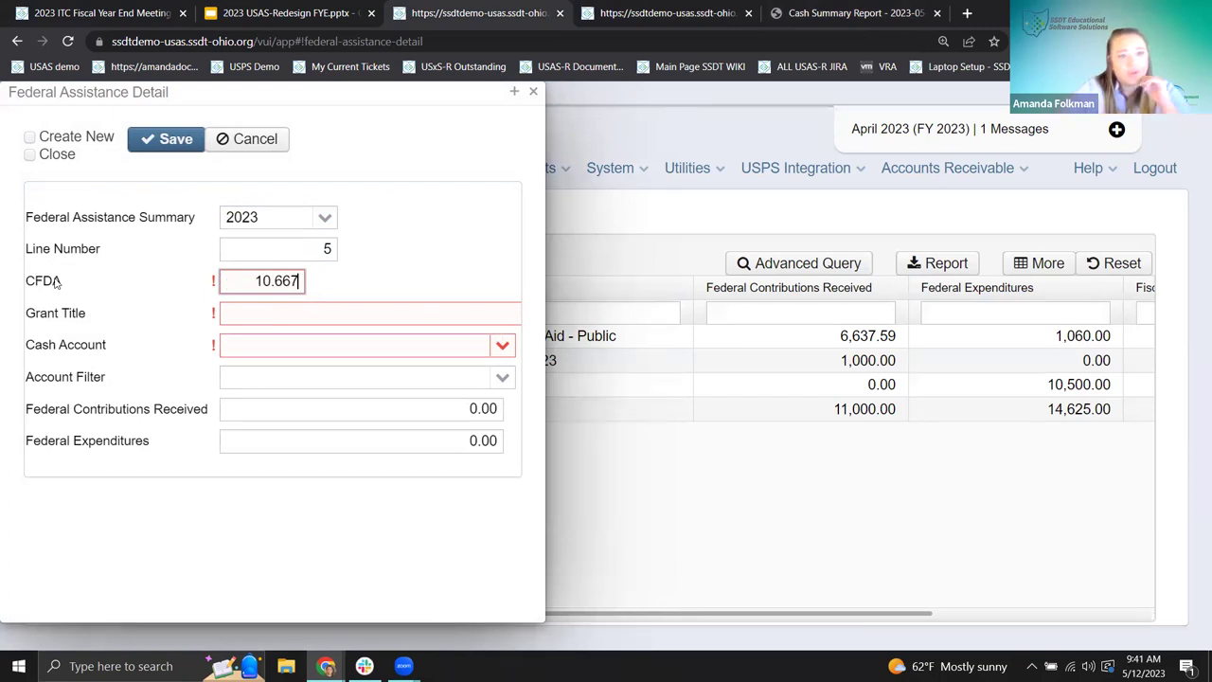
{"action": "key", "text": "Tab"}
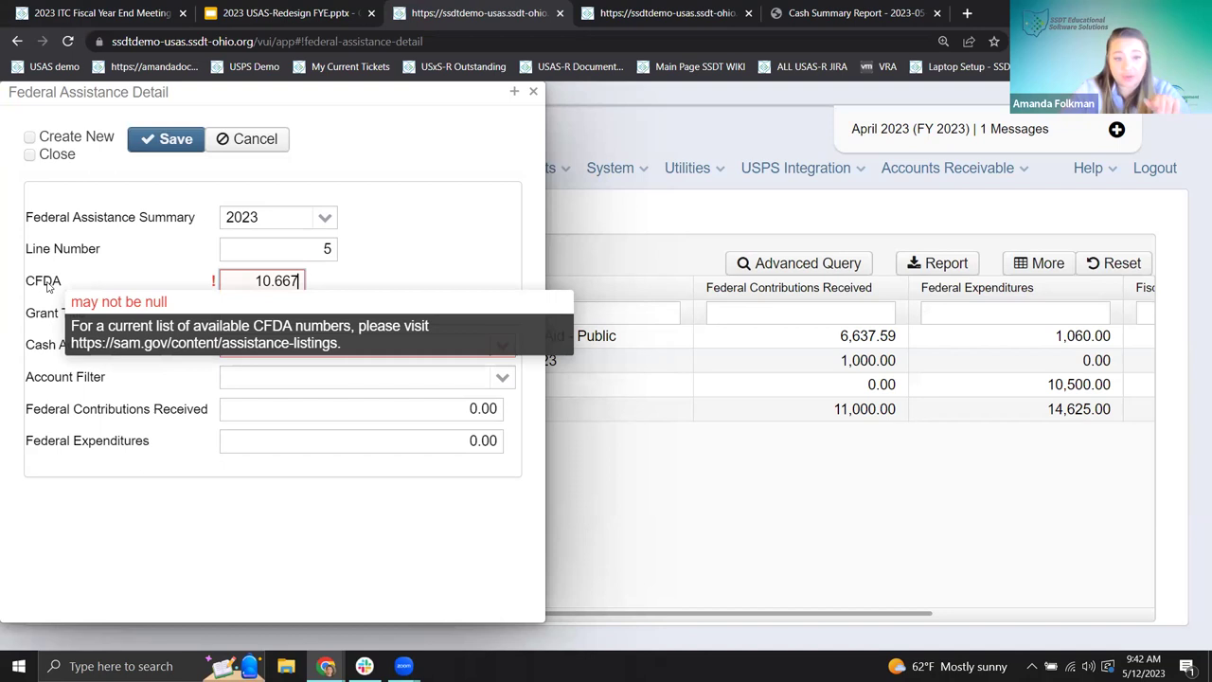
{"action": "mouse_move", "coordinate": [54, 320]}
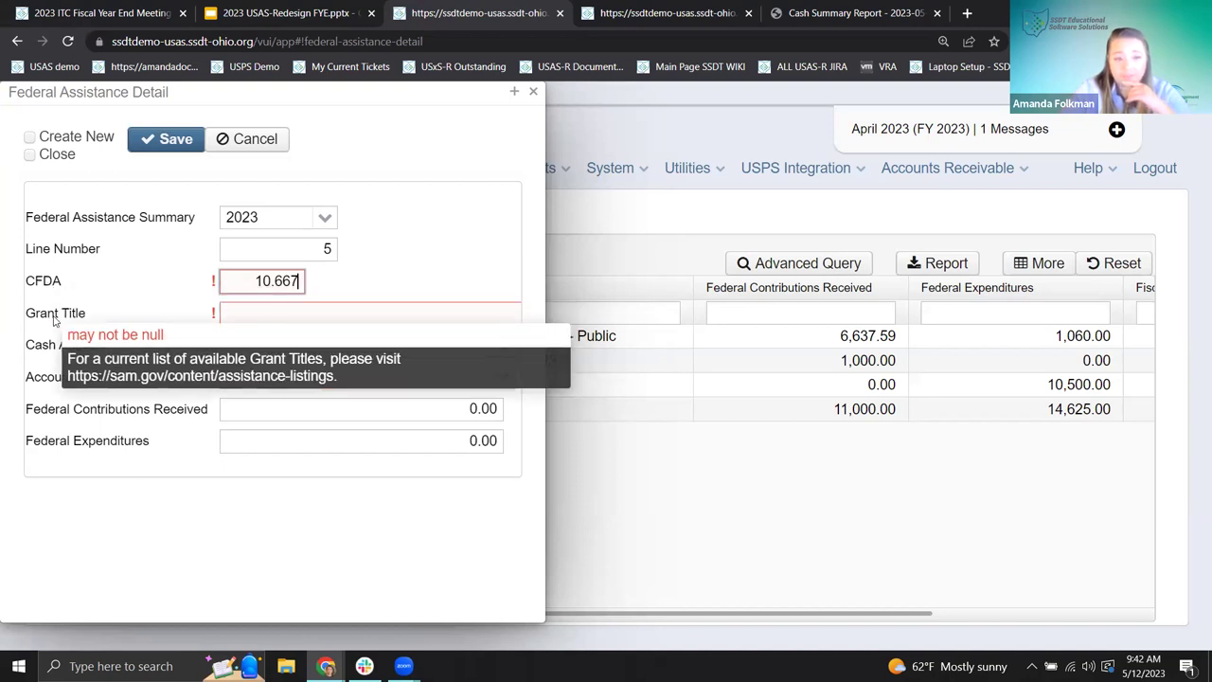
{"action": "left_click", "coordinate": [301, 317]}
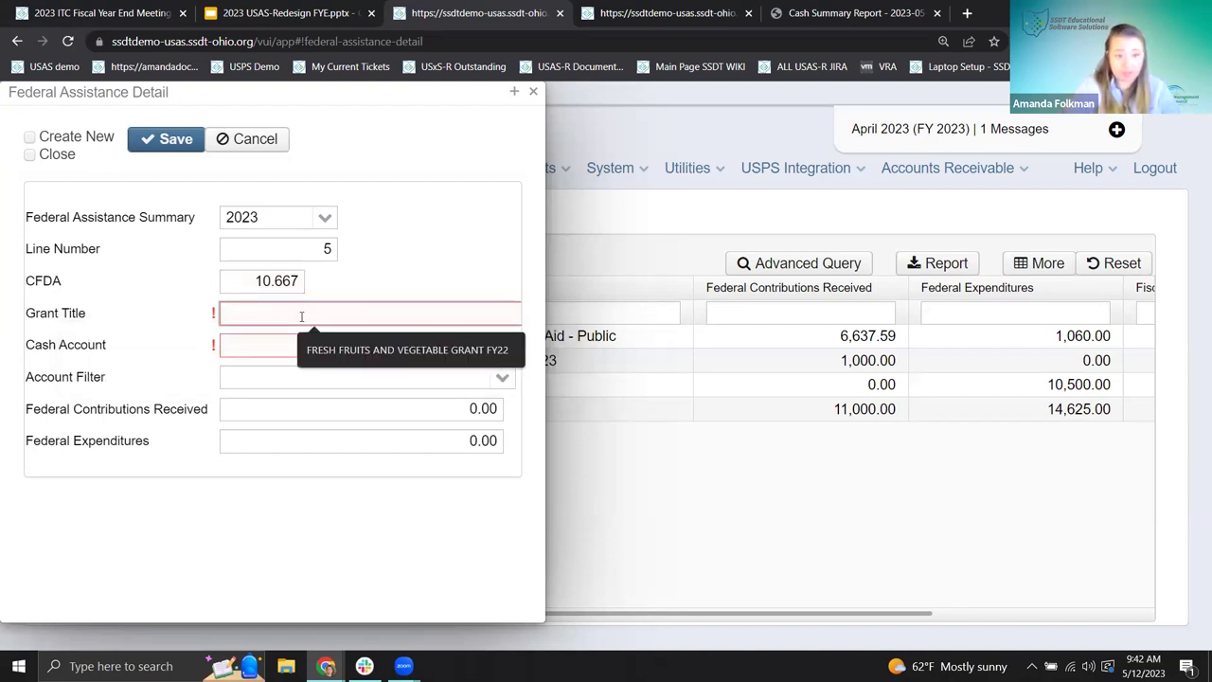
{"action": "type", "text": "Grant "}
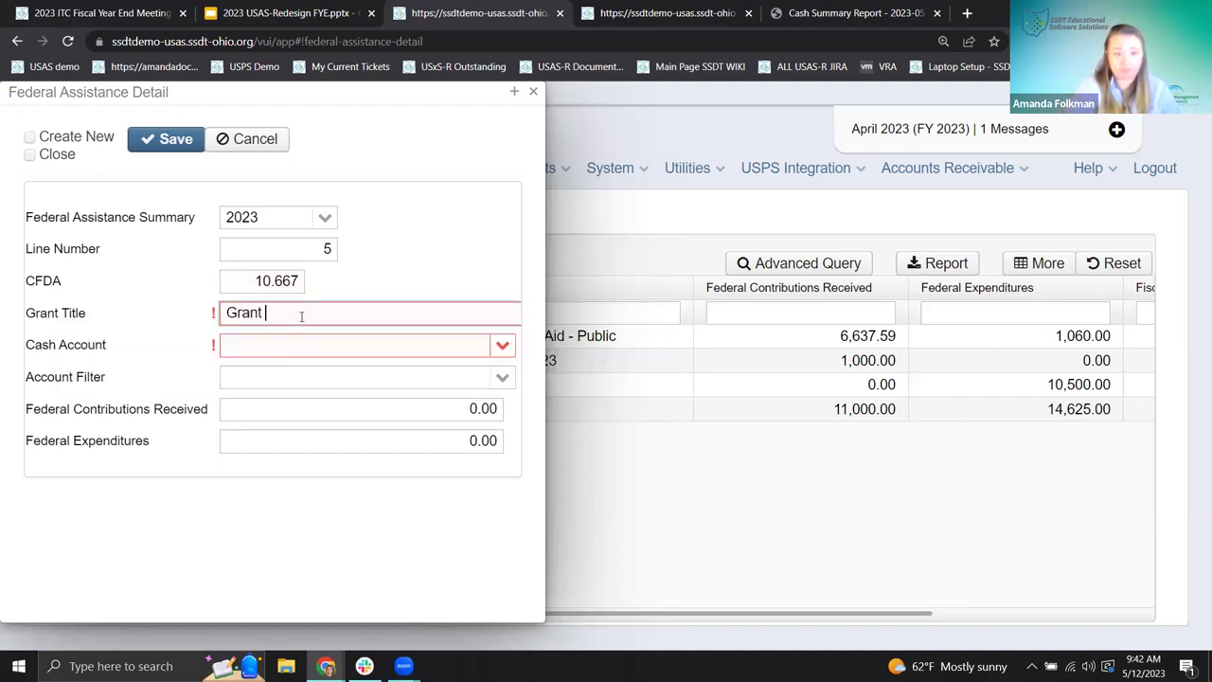
{"action": "type", "text": "Example"}
Assign cash account 572-9922 - TITLE I DISADVANTAGED CHILDREN to the Grant Example record, save it and return to the grid
{"action": "key", "text": "Tab"}
{"action": "type", "text": "572-9922"}
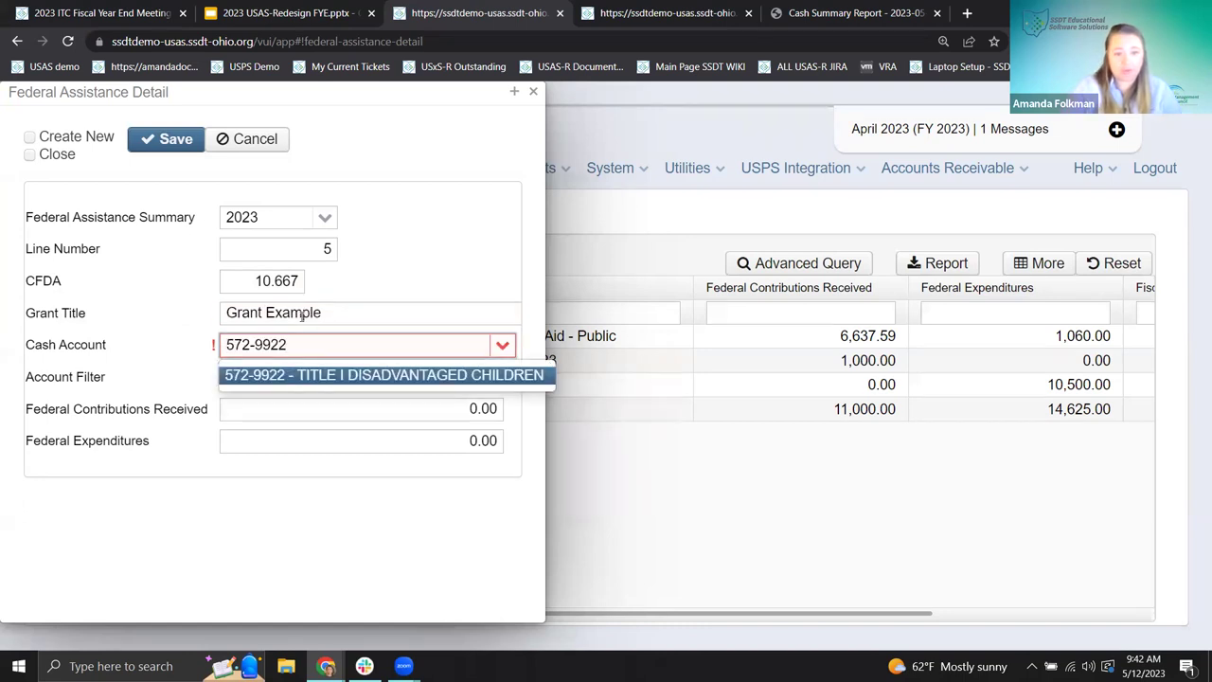
{"action": "left_click", "coordinate": [368, 375]}
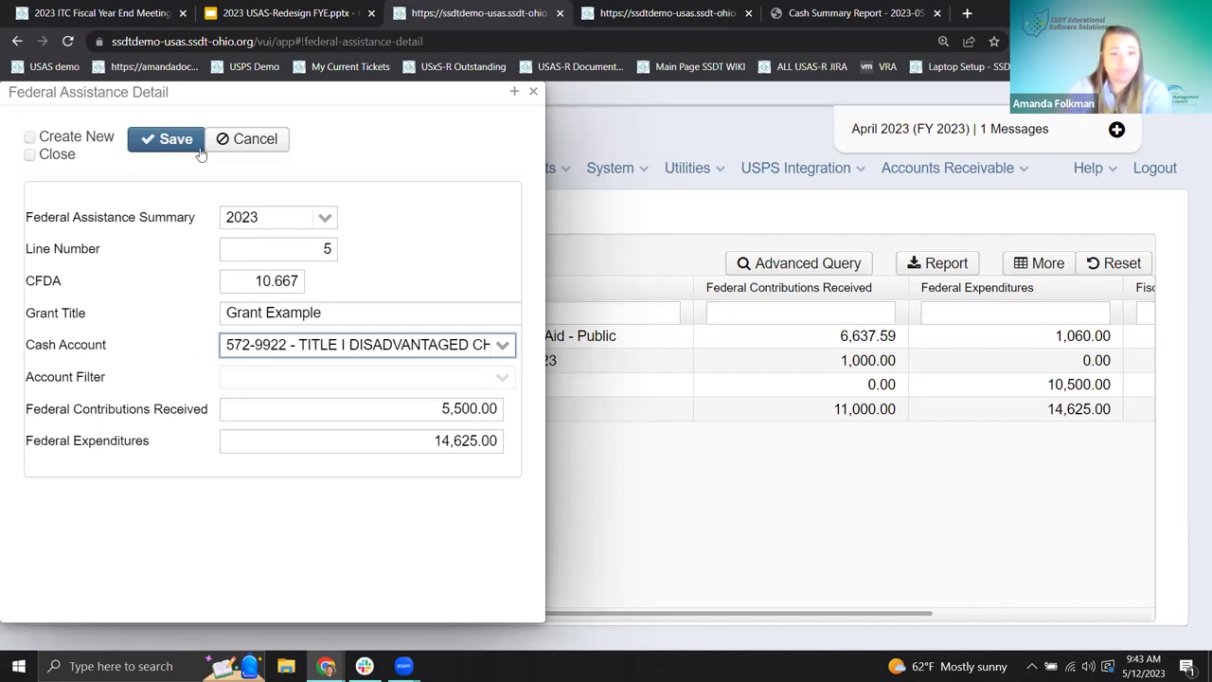
{"action": "left_click", "coordinate": [161, 139]}
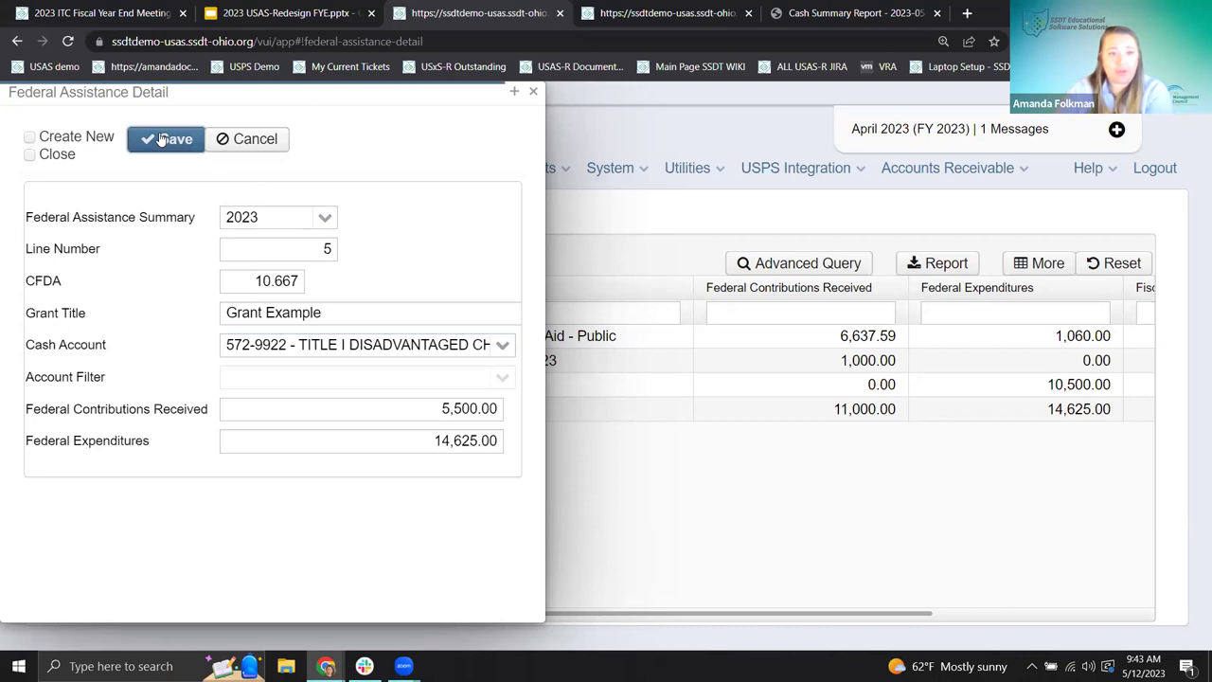
{"action": "left_click", "coordinate": [534, 93]}
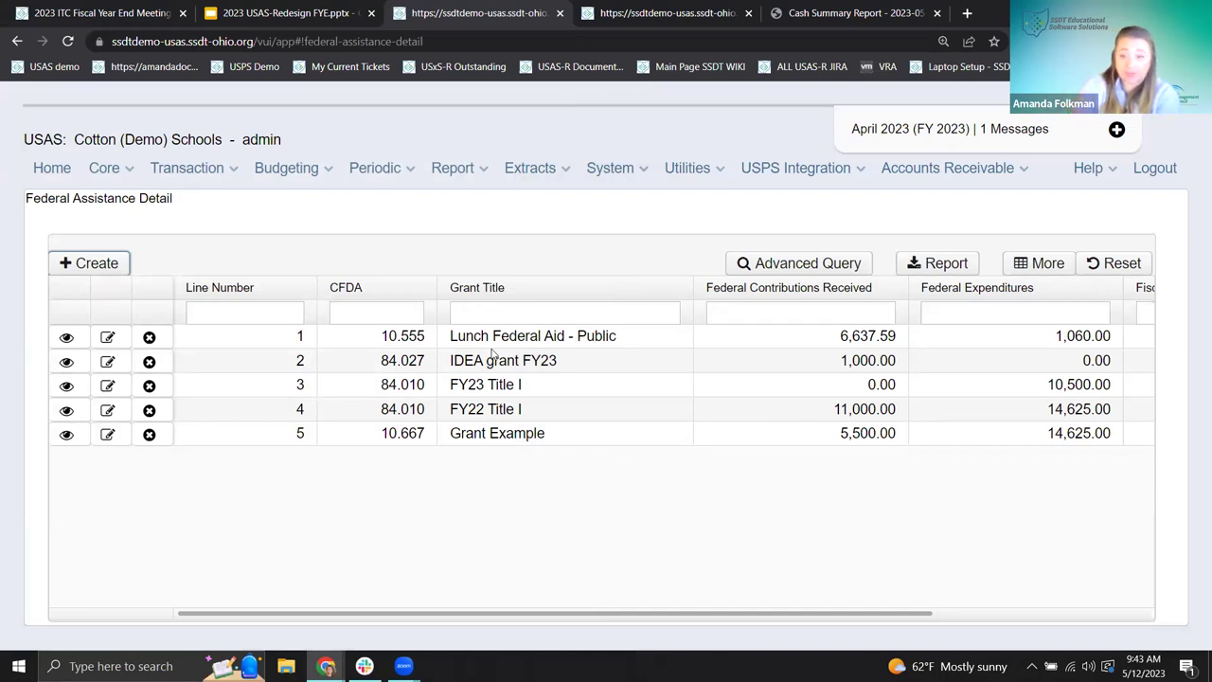
Move the Fiscal Year End column ahead of Line Number in the Federal Assistance Detail grid
{"action": "left_click_drag", "start_coordinate": [1144, 293], "coordinate": [180, 287]}
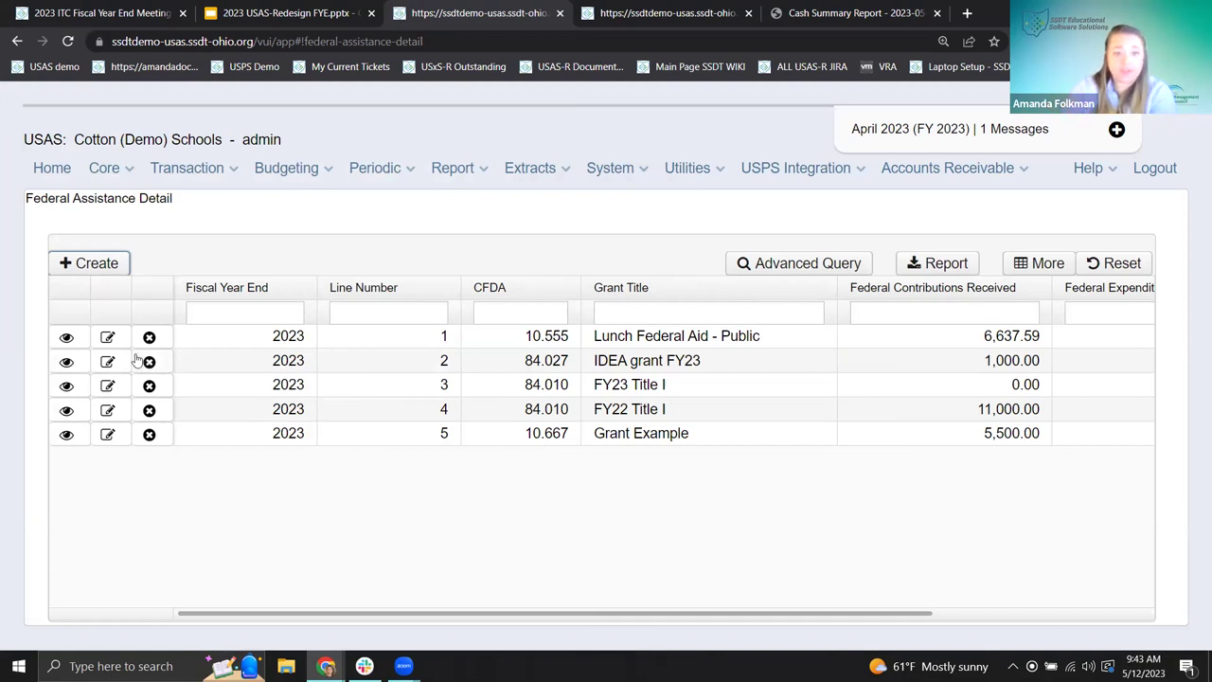
View the Lunch Federal Aid - Public record, preview a clone and its available Federal Assistance Summary years, and close both without saving
{"action": "left_click", "coordinate": [67, 338]}
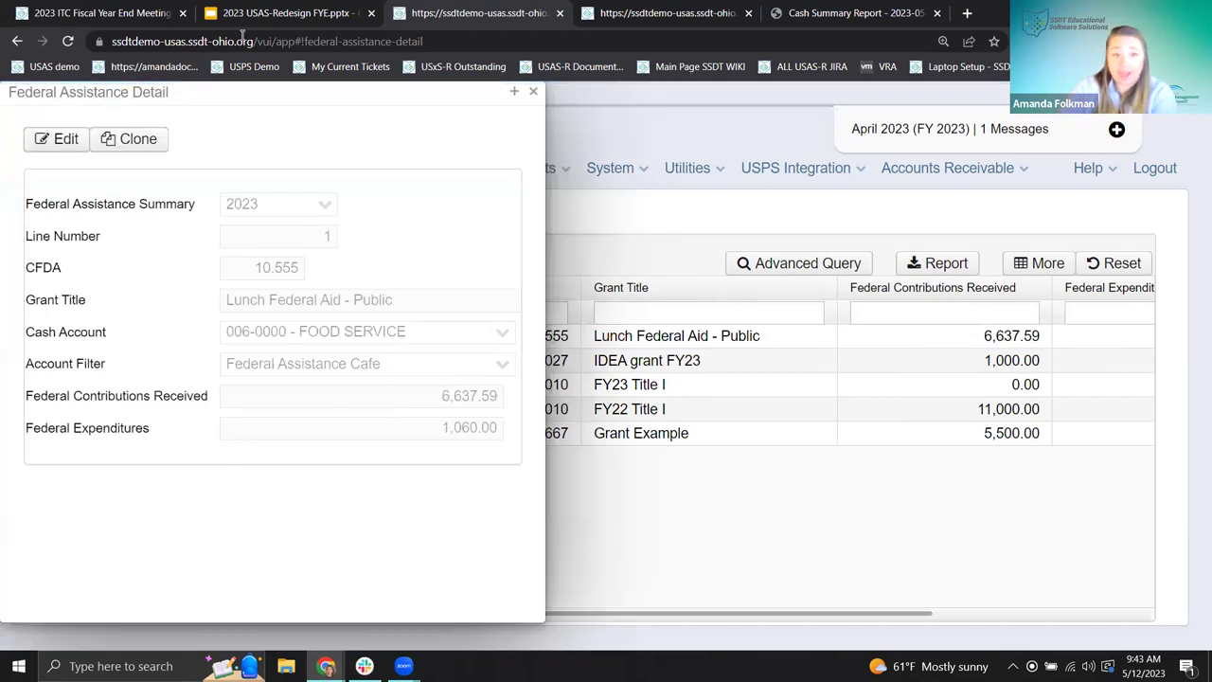
{"action": "left_click", "coordinate": [140, 142]}
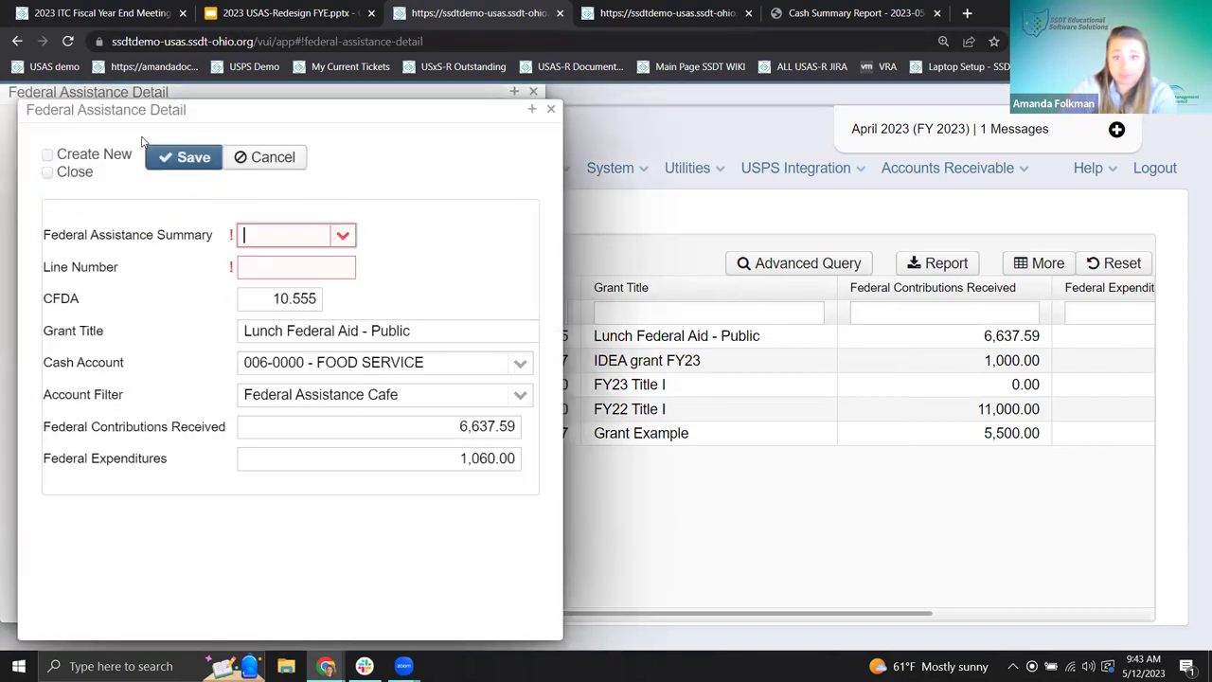
{"action": "left_click", "coordinate": [343, 237]}
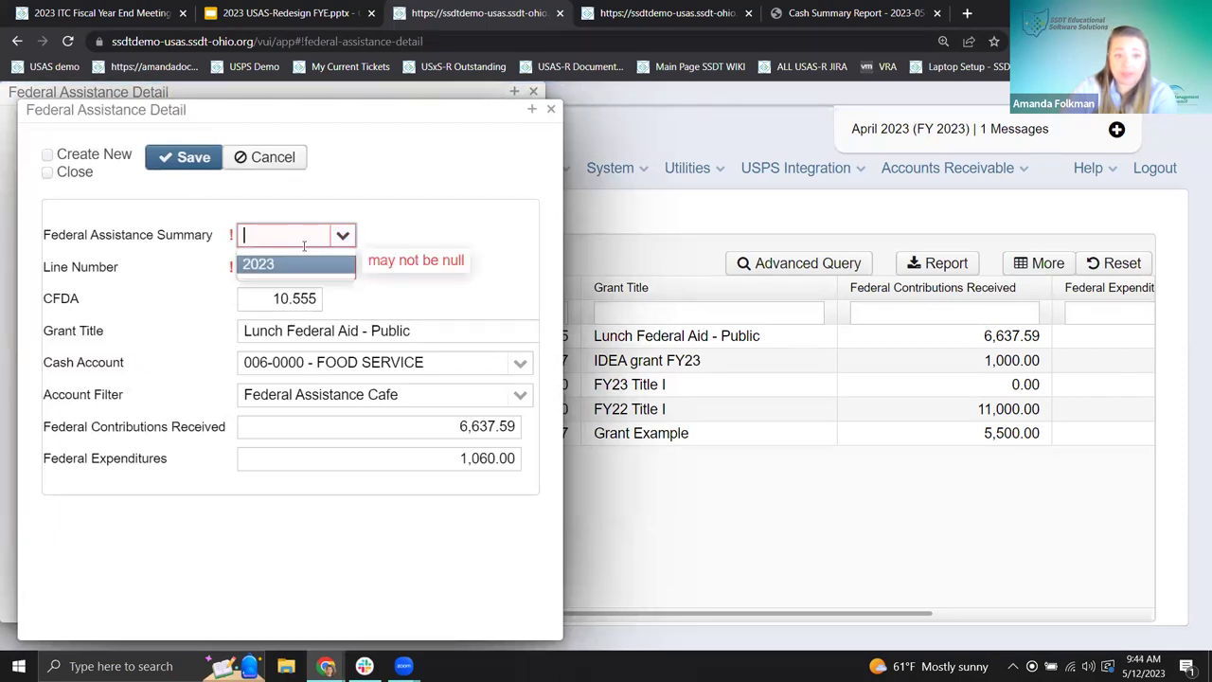
{"action": "left_click", "coordinate": [468, 248]}
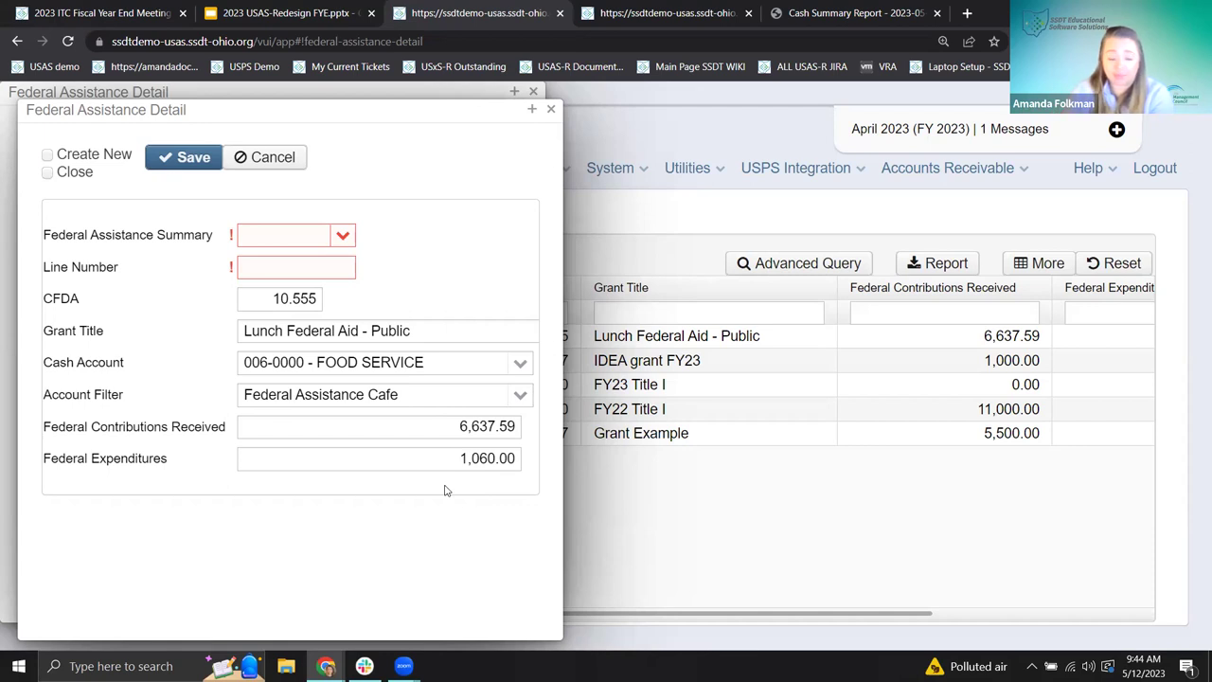
{"action": "left_click", "coordinate": [275, 166]}
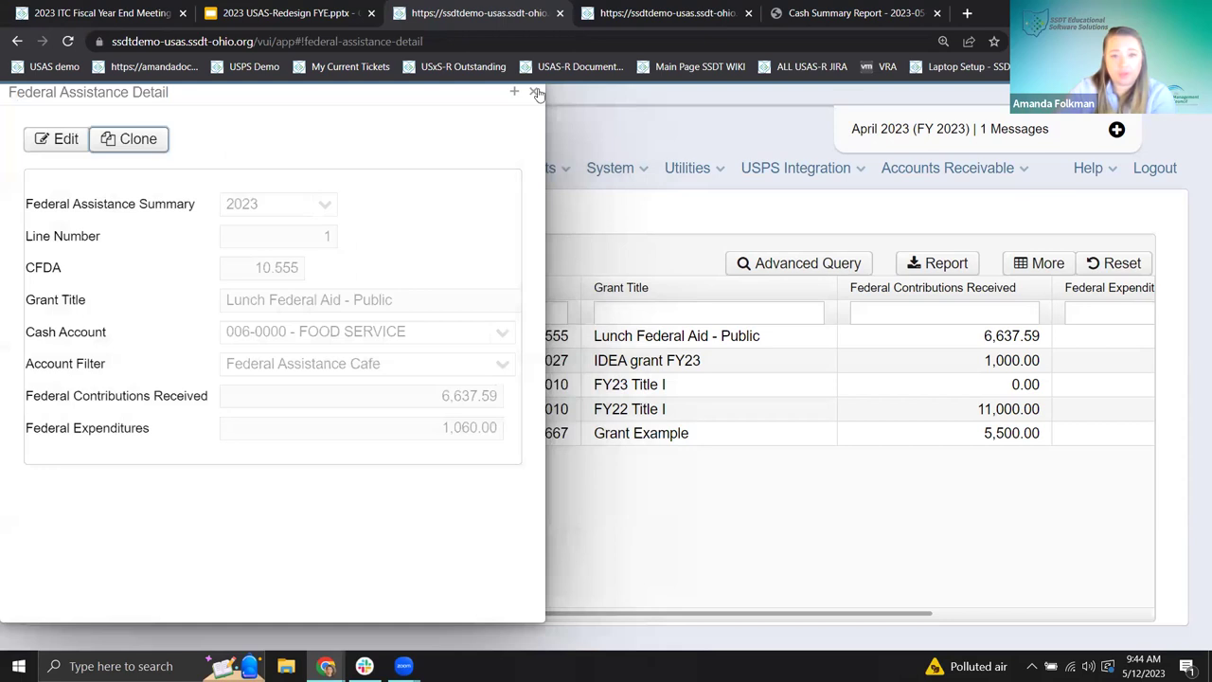
{"action": "left_click", "coordinate": [719, 102]}
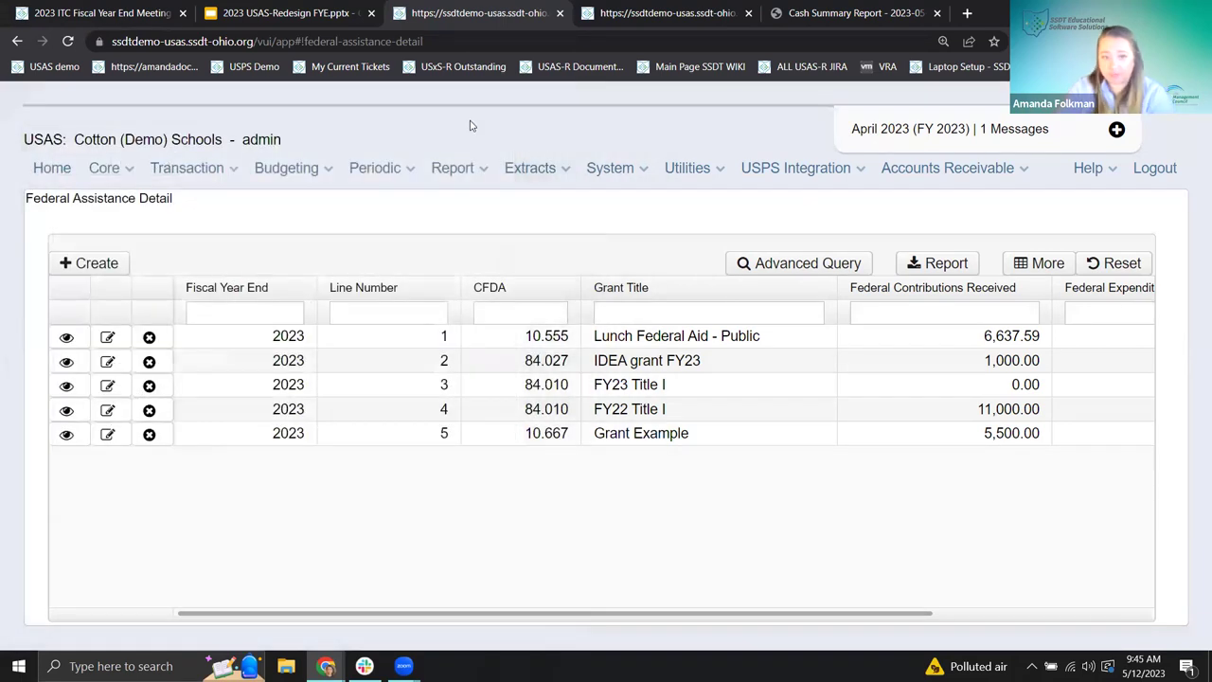
Open the Civil Proceedings grid from the periodic functions
{"action": "left_click", "coordinate": [376, 179]}
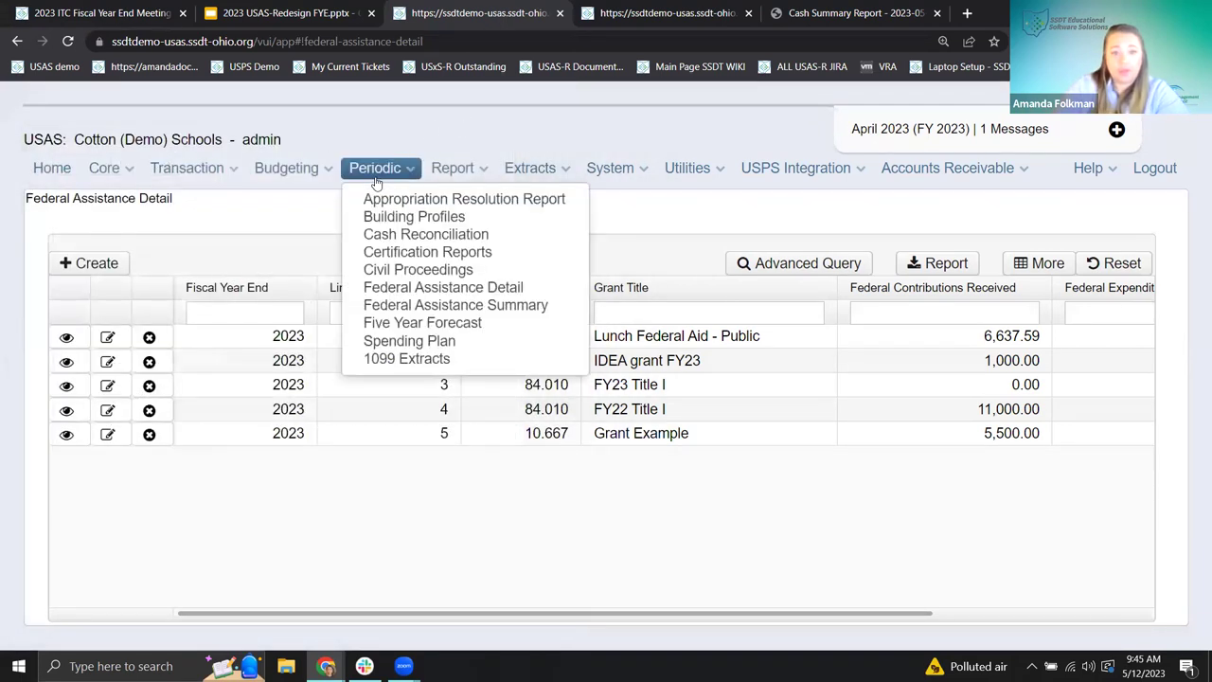
{"action": "left_click", "coordinate": [410, 272]}
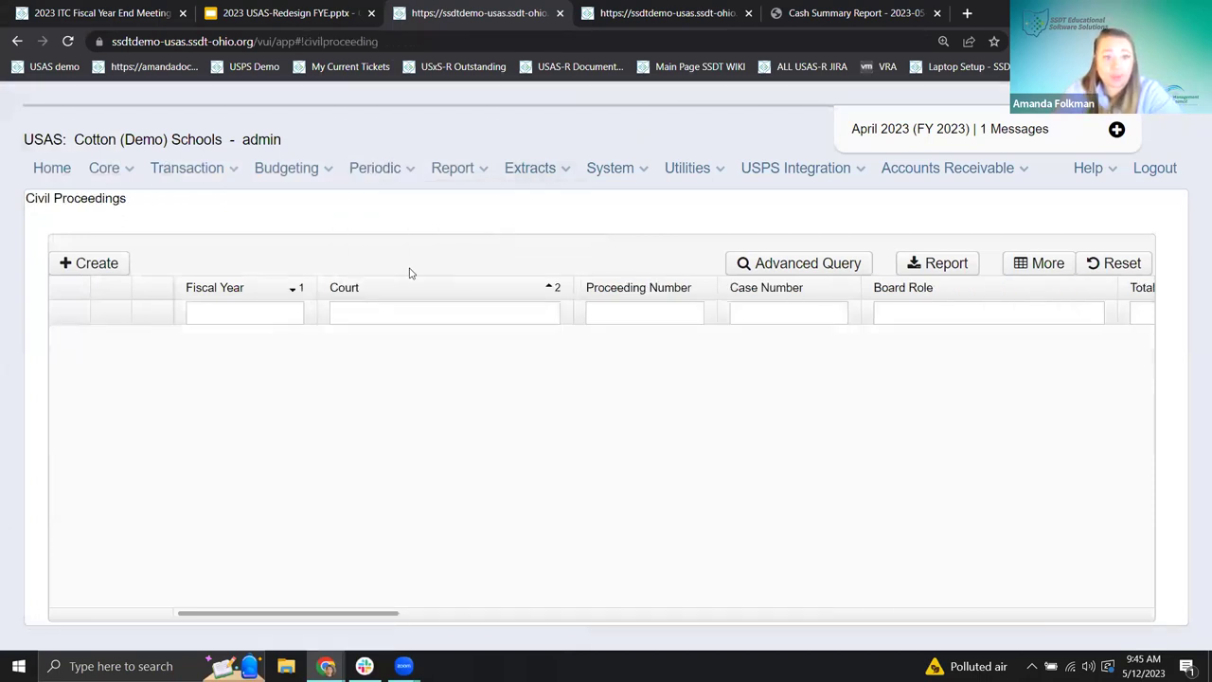
Open a blank civil proceeding record, review its required and participant fields, and cancel it without saving
{"action": "left_click", "coordinate": [93, 268]}
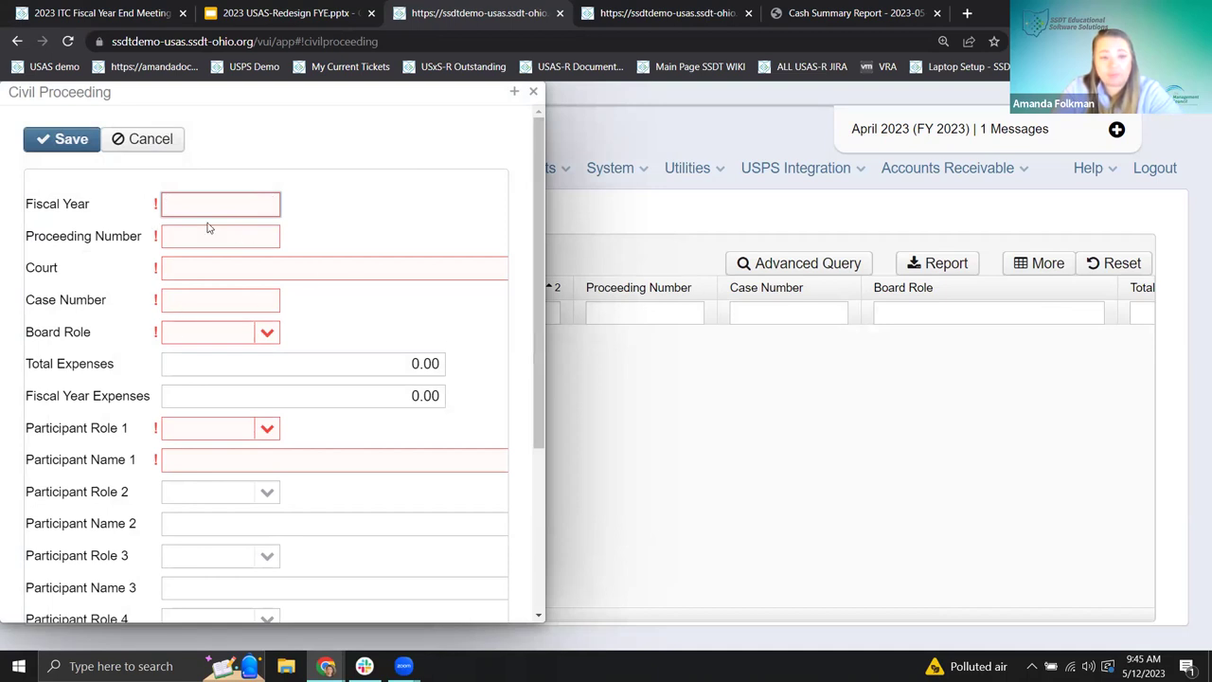
{"action": "scroll", "coordinate": [279, 471], "scroll_direction": "down", "scroll_amount": 1}
{"action": "scroll", "coordinate": [280, 473], "scroll_direction": "down", "scroll_amount": 4}
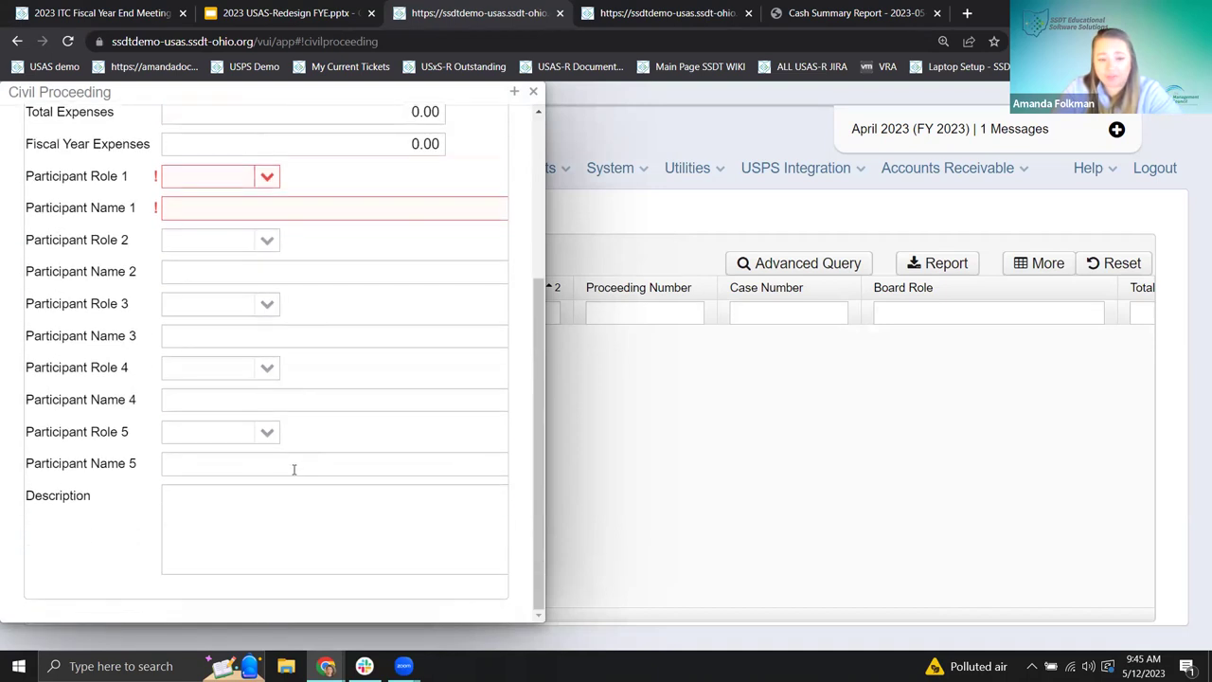
{"action": "scroll", "coordinate": [293, 470], "scroll_direction": "up", "scroll_amount": 5}
{"action": "scroll", "coordinate": [308, 235], "scroll_direction": "up", "scroll_amount": 1}
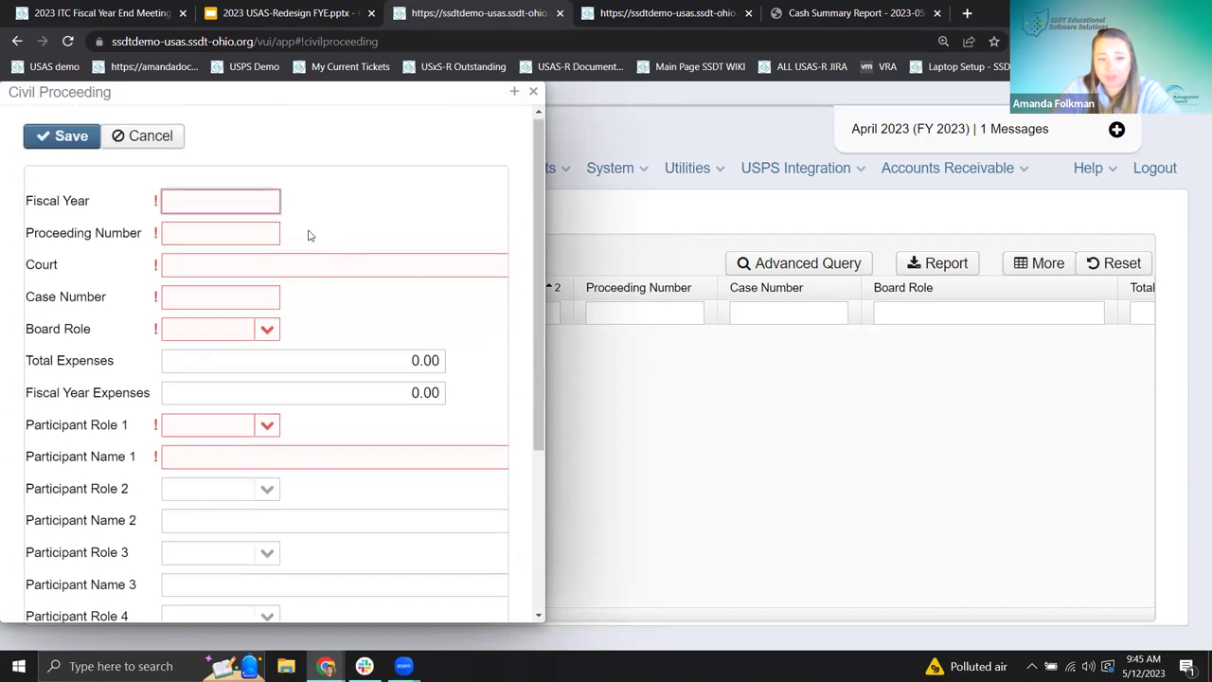
{"action": "left_click", "coordinate": [153, 140]}
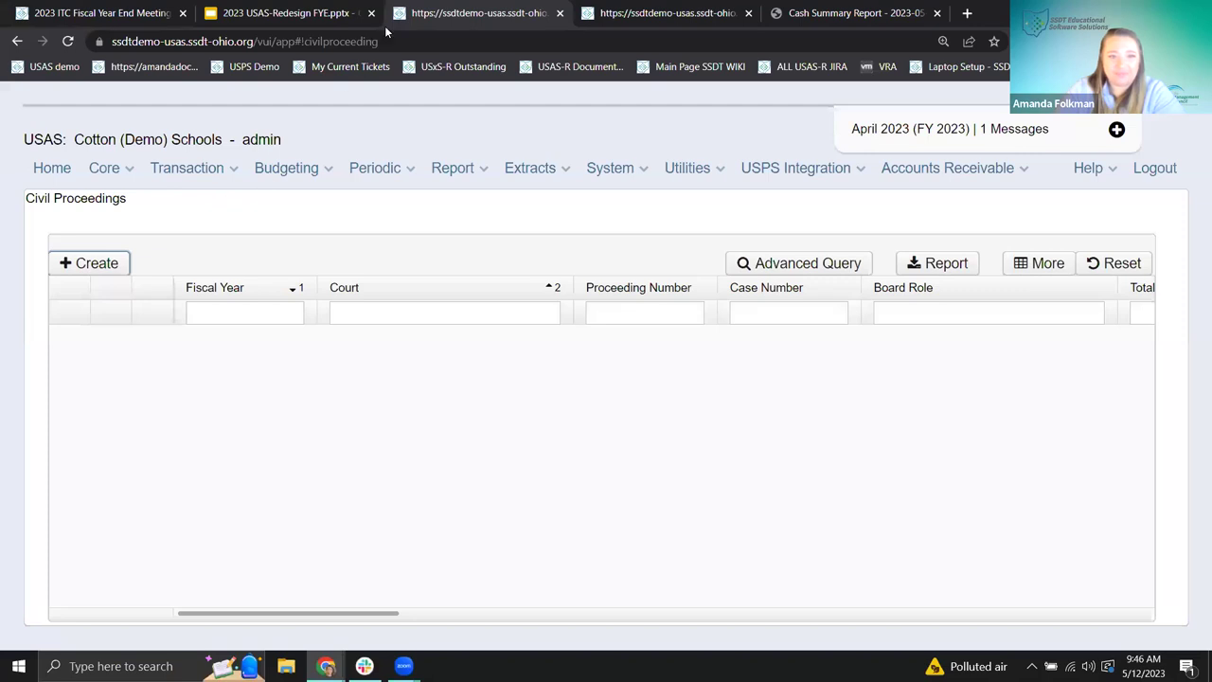
Switch to the Google Slides presentation, review the Fiscal Year End Closing slide, and advance to the EMIS Extract slide
{"action": "left_click", "coordinate": [326, 13]}
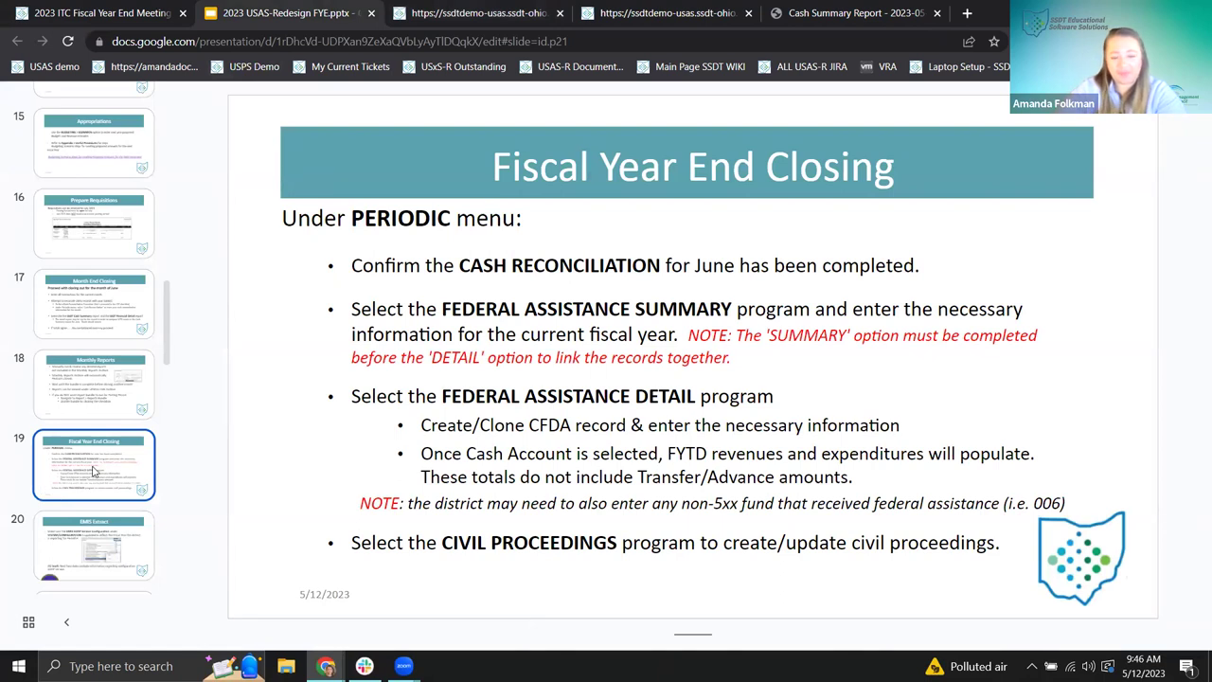
{"action": "key", "text": "Down"}
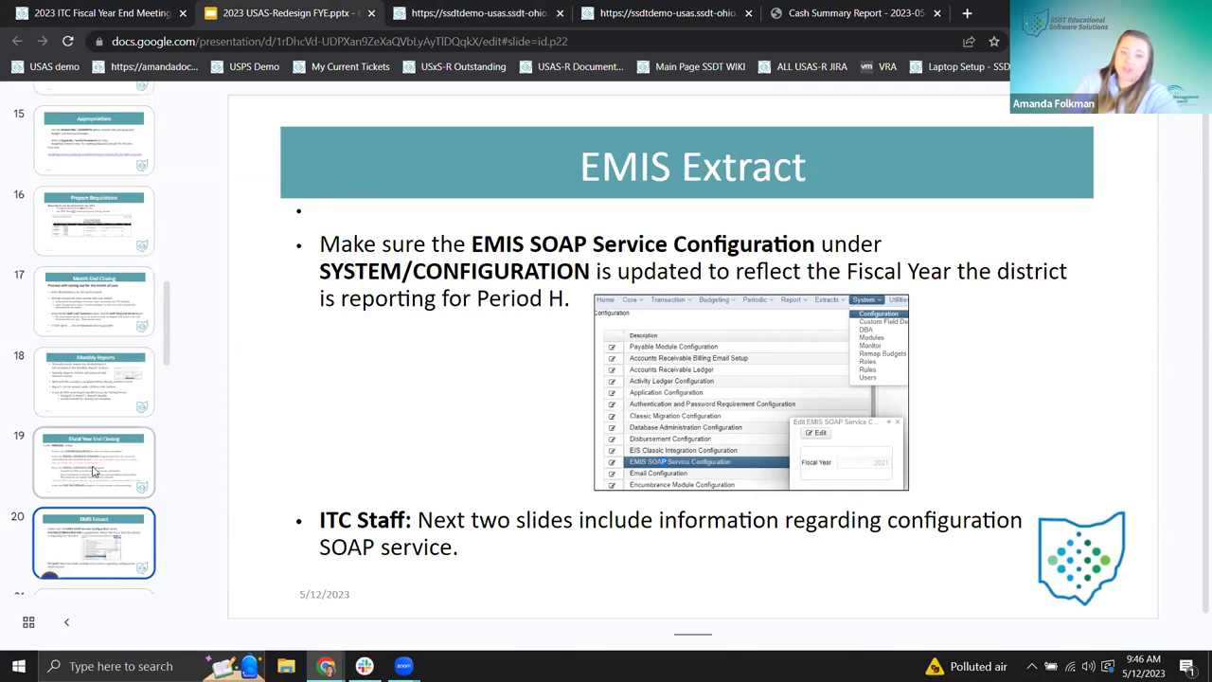
{"action": "left_click", "coordinate": [94, 471]}
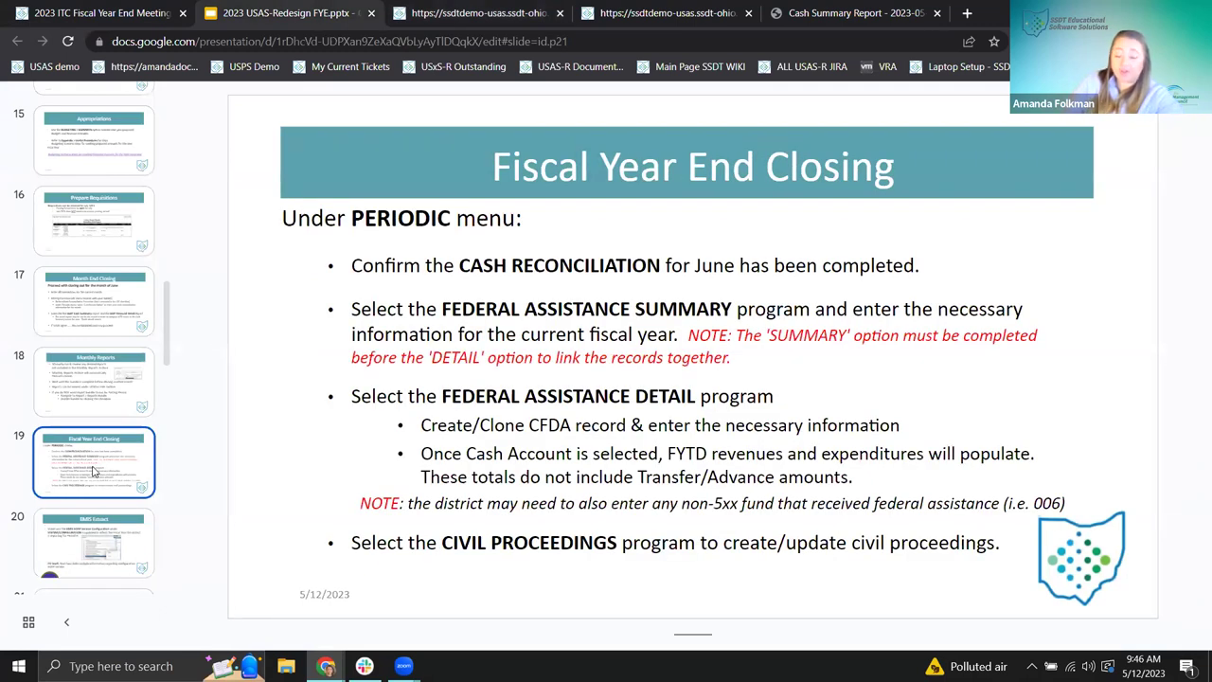
{"action": "key", "text": "Down"}
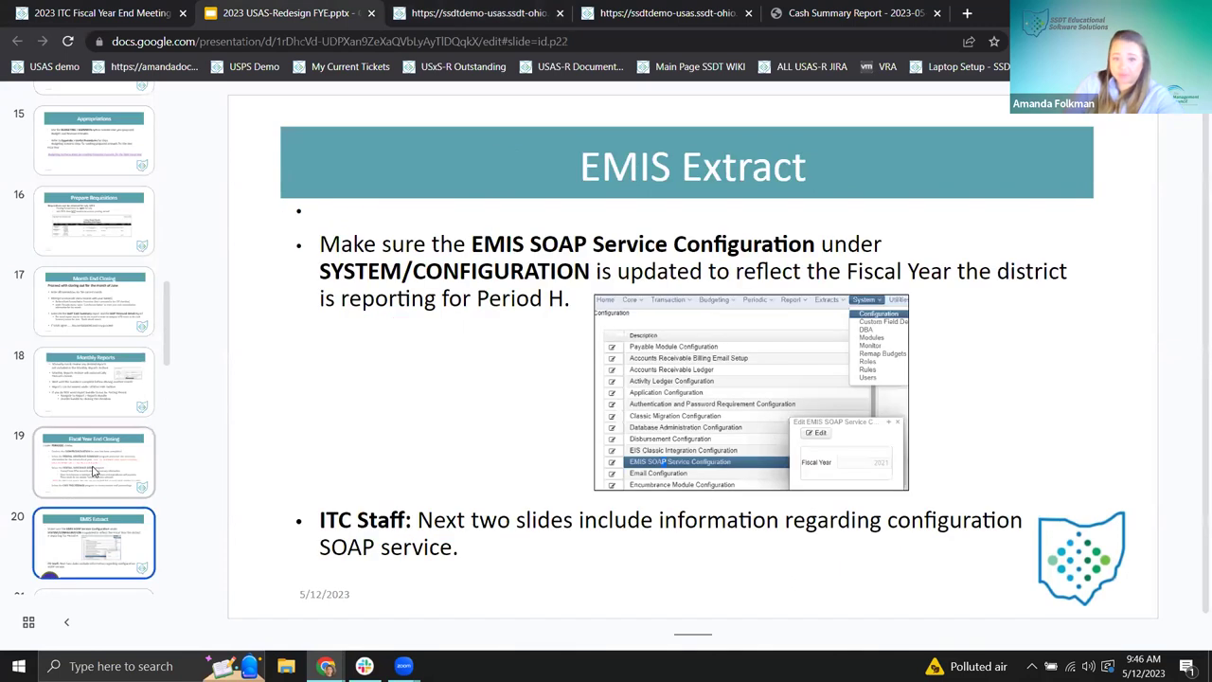
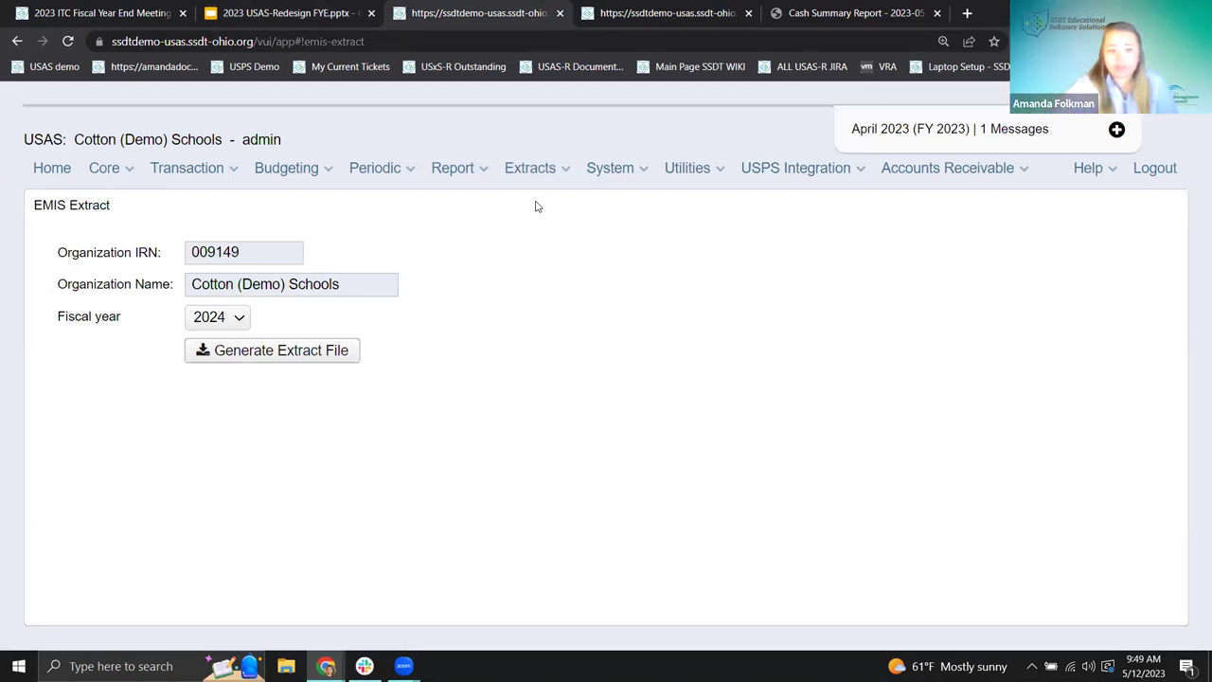
Generate the EMIS extract file for fiscal year 2023 and dismiss the resulting messages
{"action": "left_click", "coordinate": [222, 324]}
{"action": "left_click", "coordinate": [216, 354]}
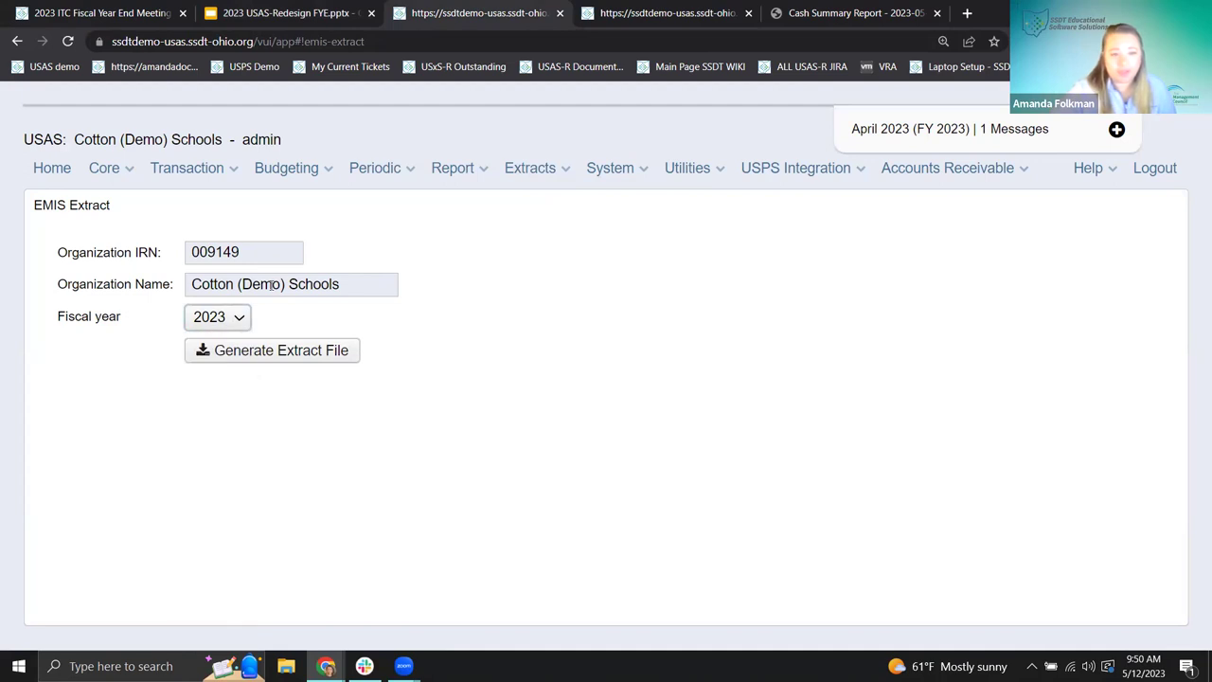
{"action": "left_click", "coordinate": [241, 353]}
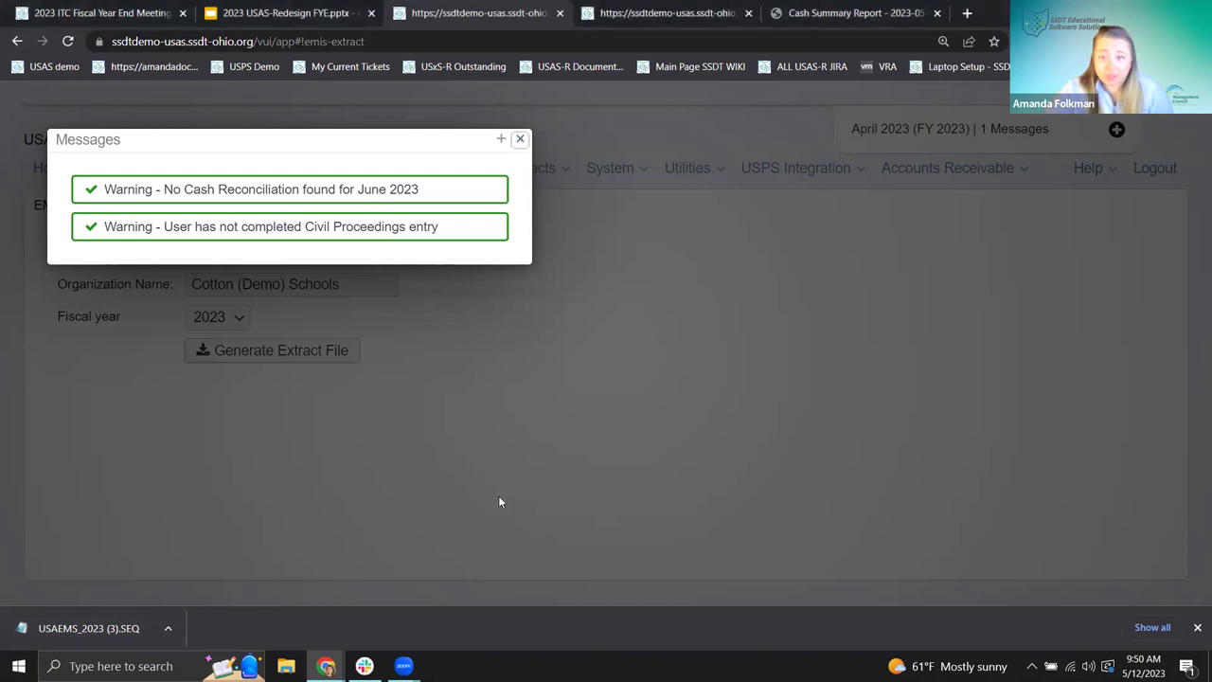
{"action": "left_click", "coordinate": [520, 139]}
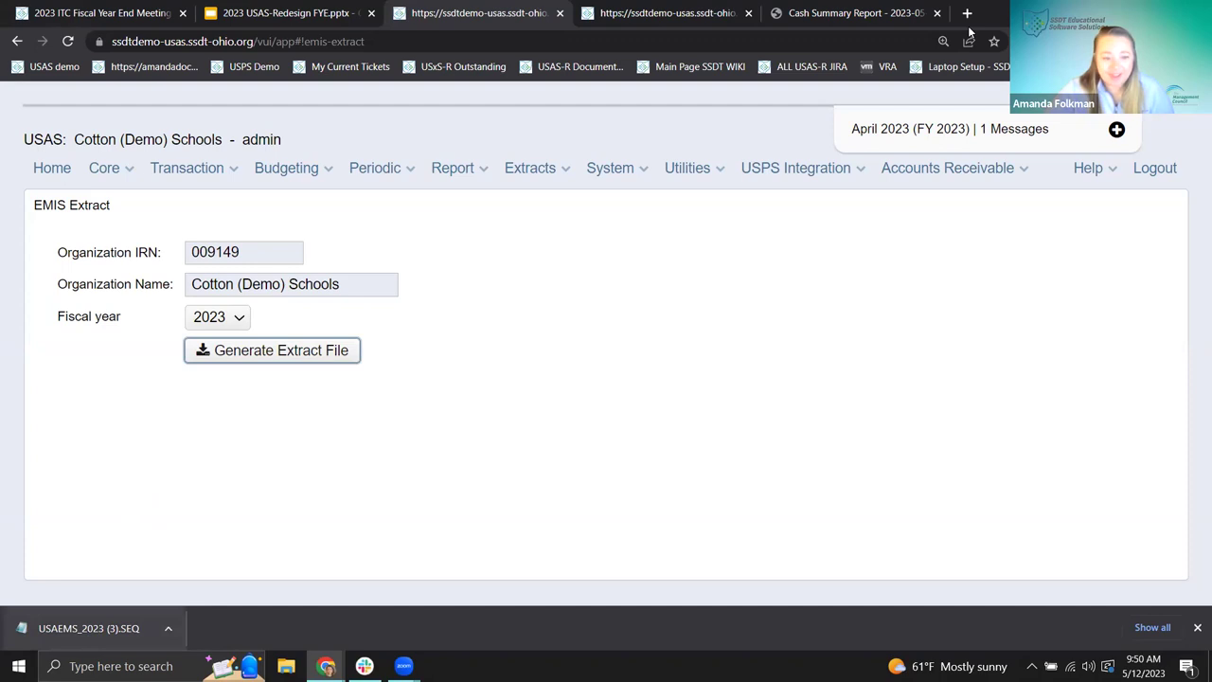
Open the downloaded USAEMS_2023 (3).SEQ file in Notepad and enlarge its text for reading
{"action": "left_click", "coordinate": [68, 632]}
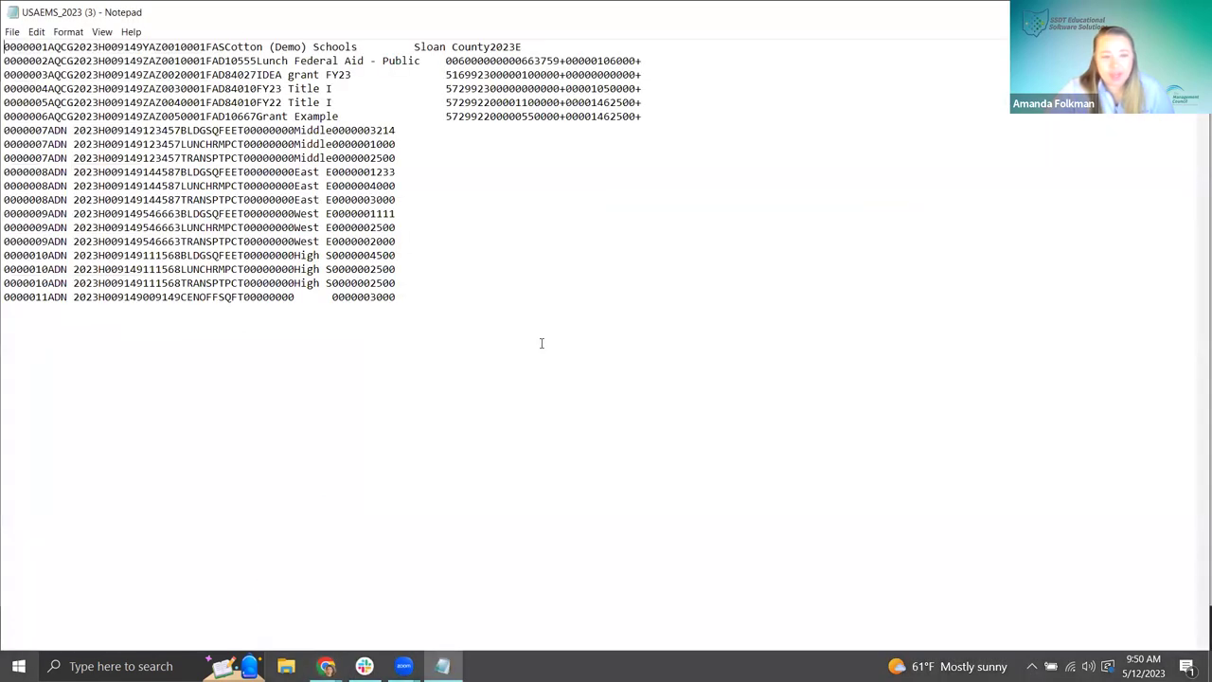
{"action": "key", "text": "ctrl+plus"}
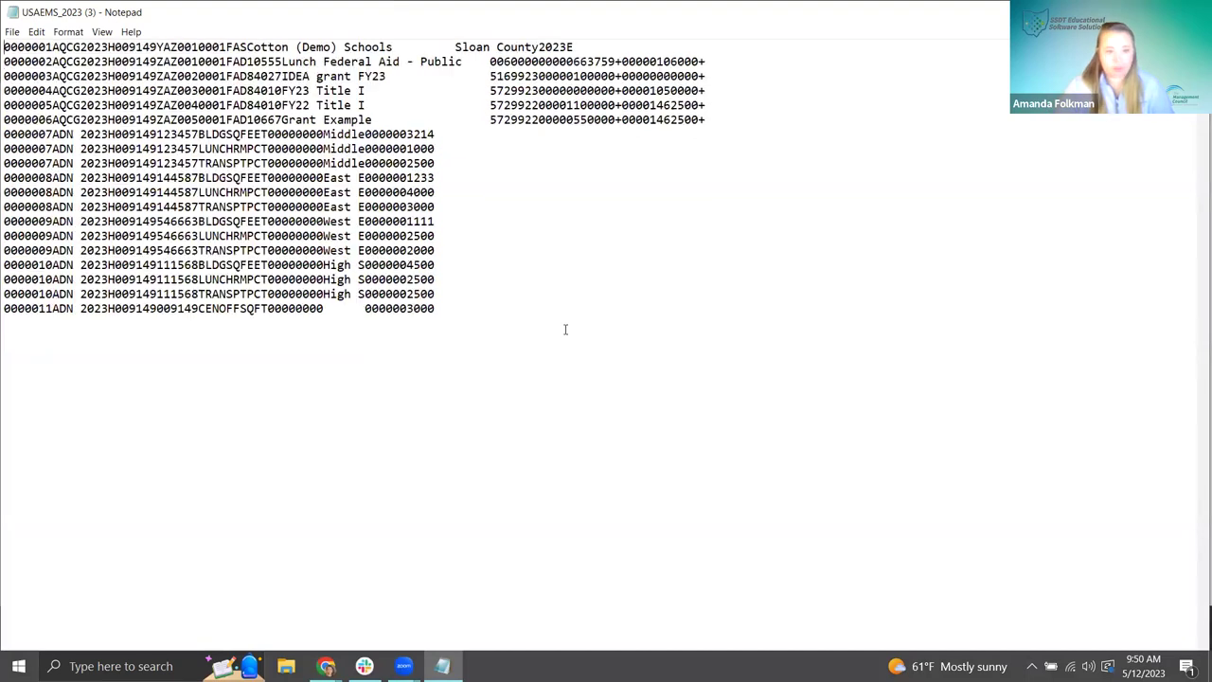
{"action": "key", "text": "ctrl+plus"}
{"action": "key", "text": "ctrl+plus"}
{"action": "key", "text": "ctrl+plus"}
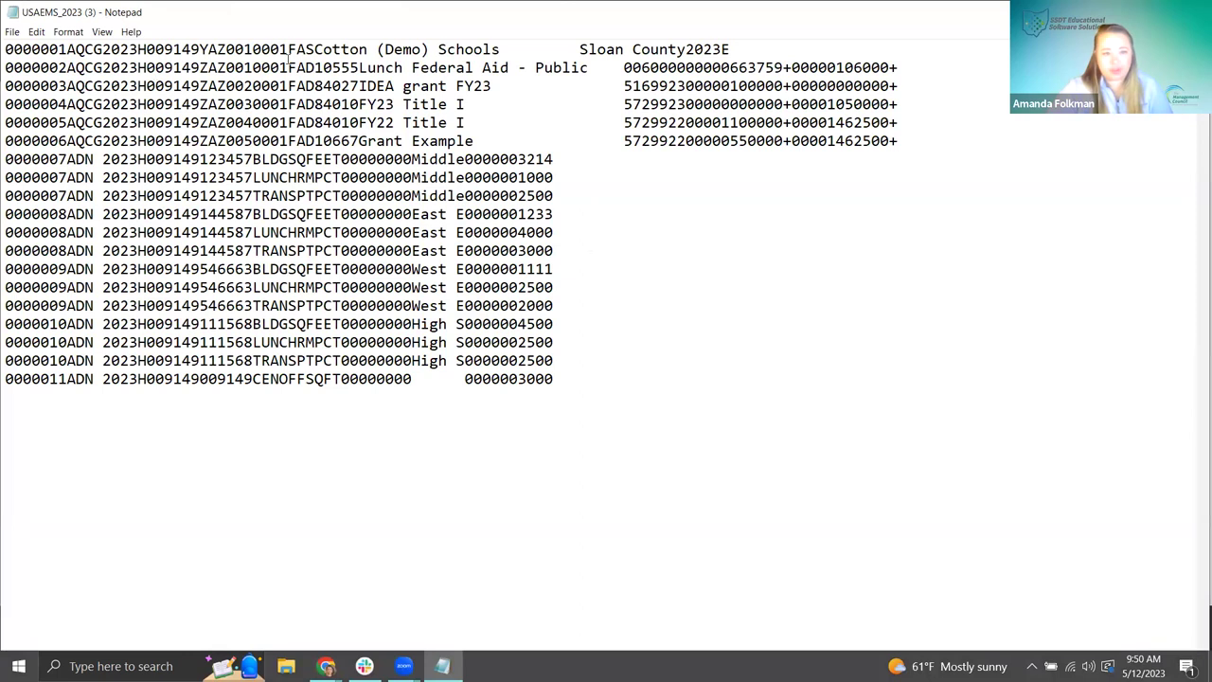
Examine the extract's federal assistance summary and detail lines, building square footage and percentage lines, and central office line
{"action": "left_click_drag", "start_coordinate": [313, 49], "coordinate": [627, 49]}
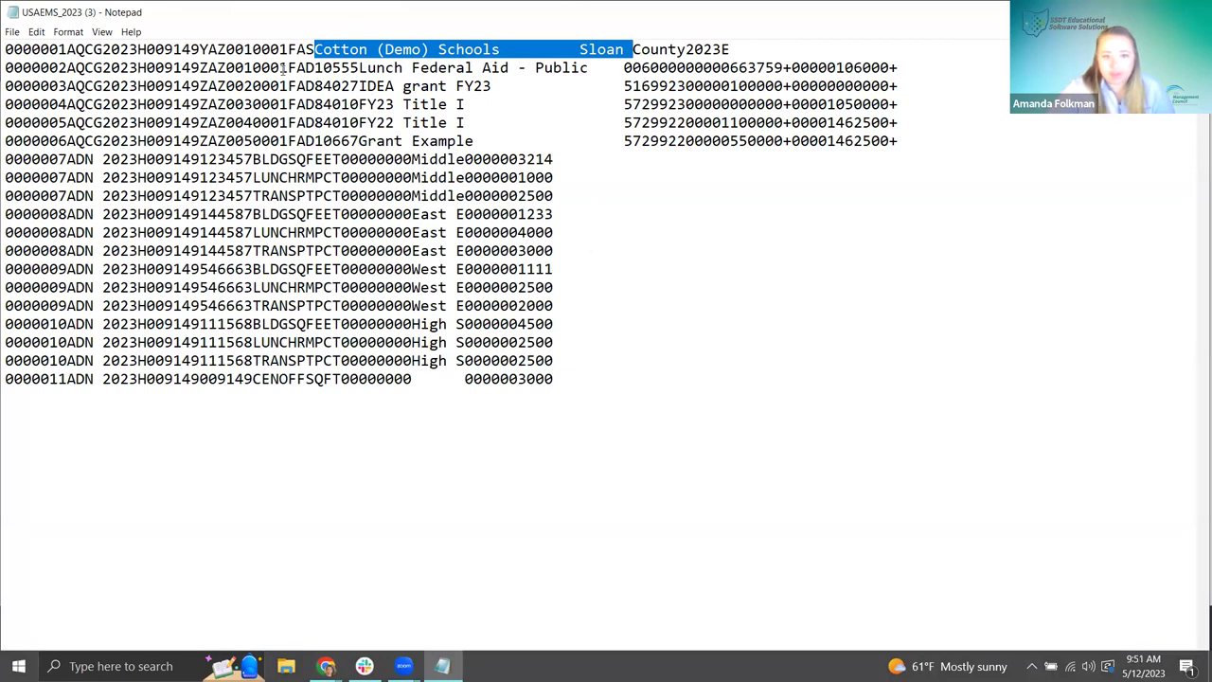
{"action": "left_click_drag", "start_coordinate": [352, 68], "coordinate": [431, 124]}
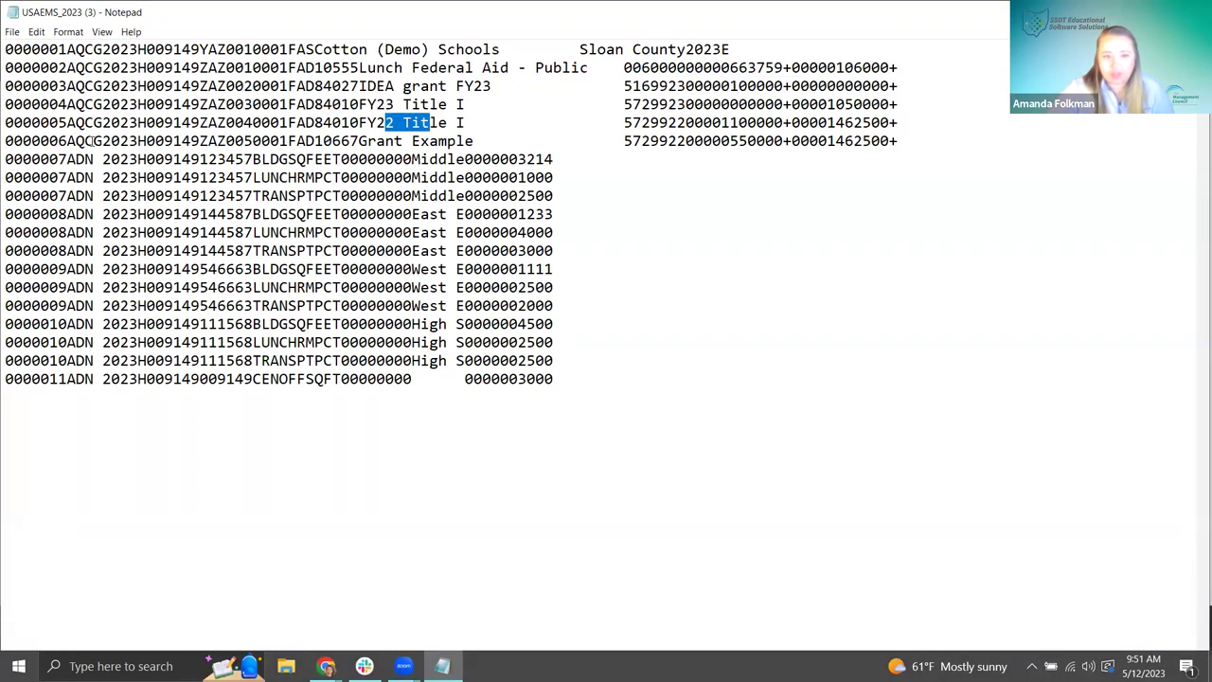
{"action": "left_click_drag", "start_coordinate": [252, 159], "coordinate": [288, 195]}
{"action": "left_click_drag", "start_coordinate": [253, 379], "coordinate": [324, 378]}
{"action": "left_click", "coordinate": [371, 440]}
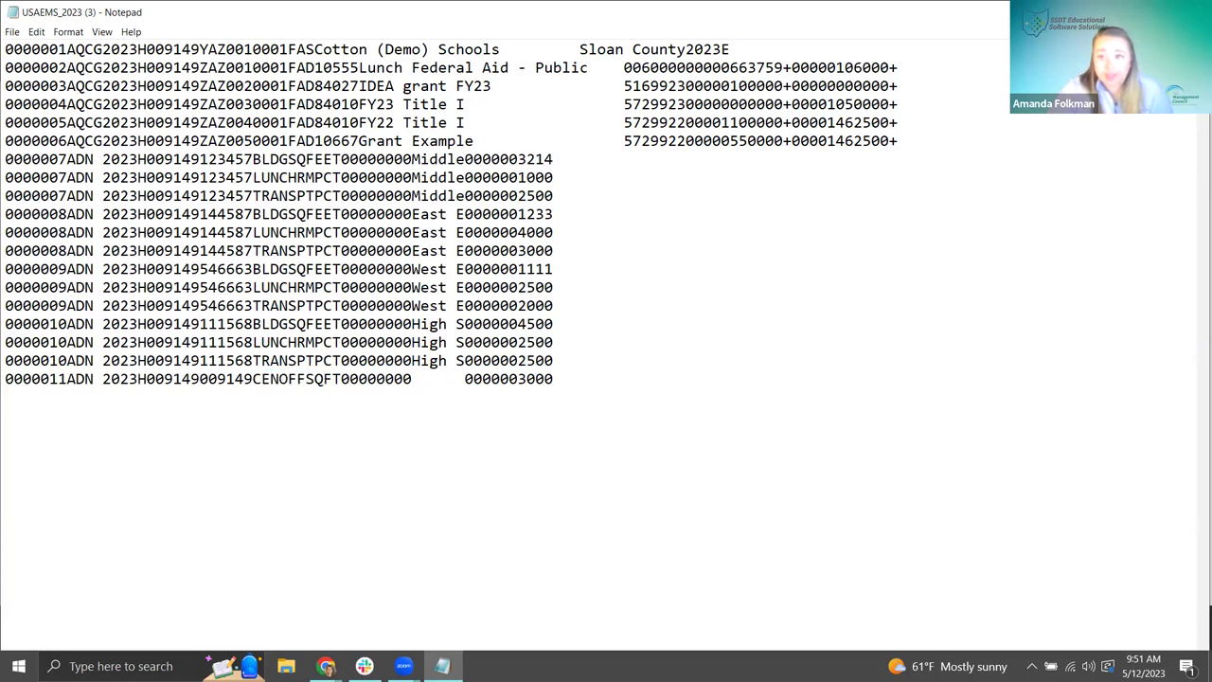
Leave the extract file and return to the EMIS Extract slide in the Google Slides presentation
{"action": "key", "text": "alt+Tab"}
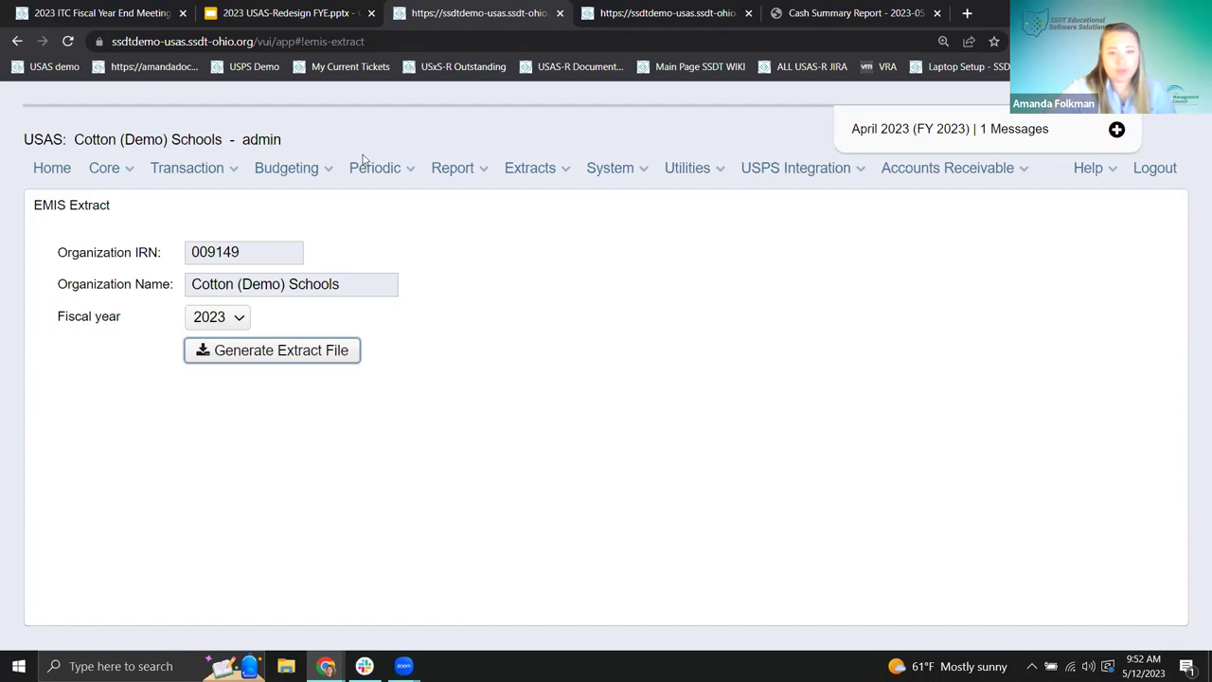
{"action": "left_click", "coordinate": [346, 19]}
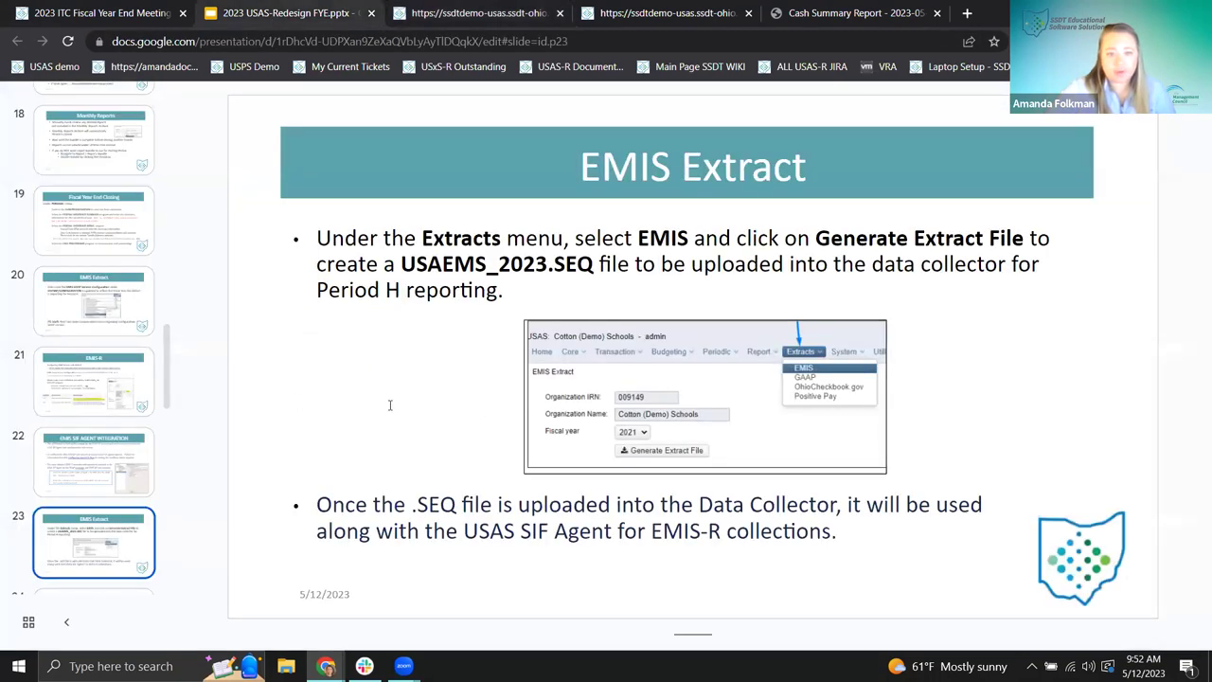